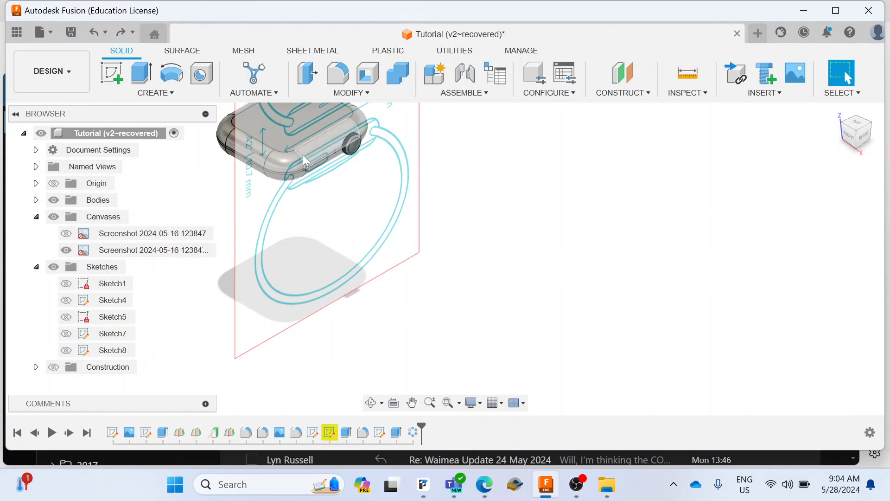
Step: Start a new sketch on the vertical origin plane parallel to the watch's side-view canvas
left_click(112, 74)
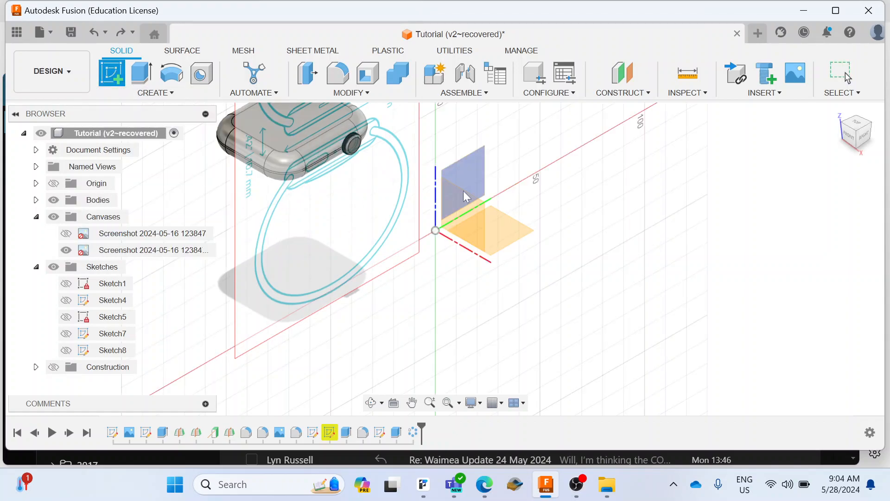
left_click(472, 166)
middle_click_drag(403, 218, 360, 123)
Step: Start a fit point spline at the band's left end inside the watch case and trace the outer edge down the left side
left_click(184, 92)
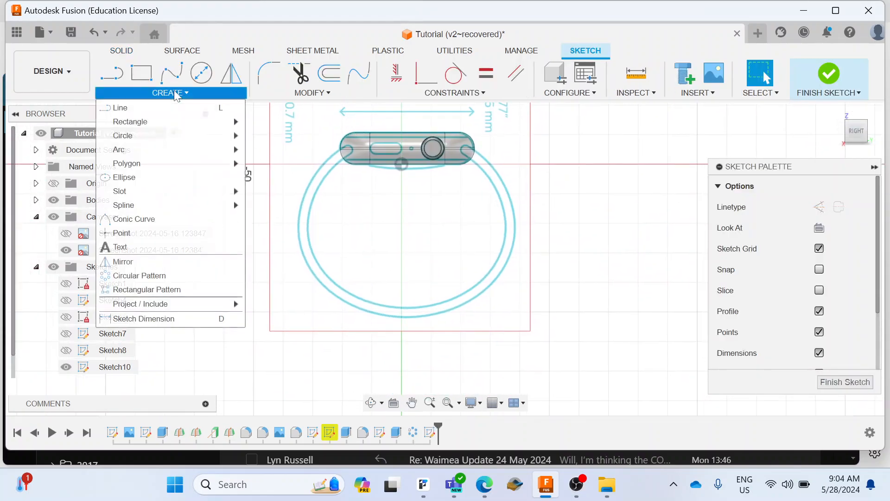
mouse_move(178, 202)
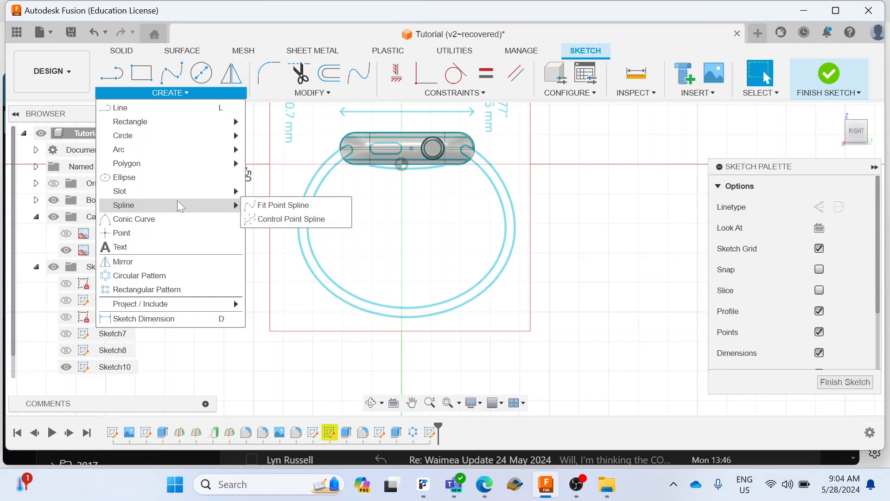
left_click(286, 205)
scroll(304, 175, "up", 5)
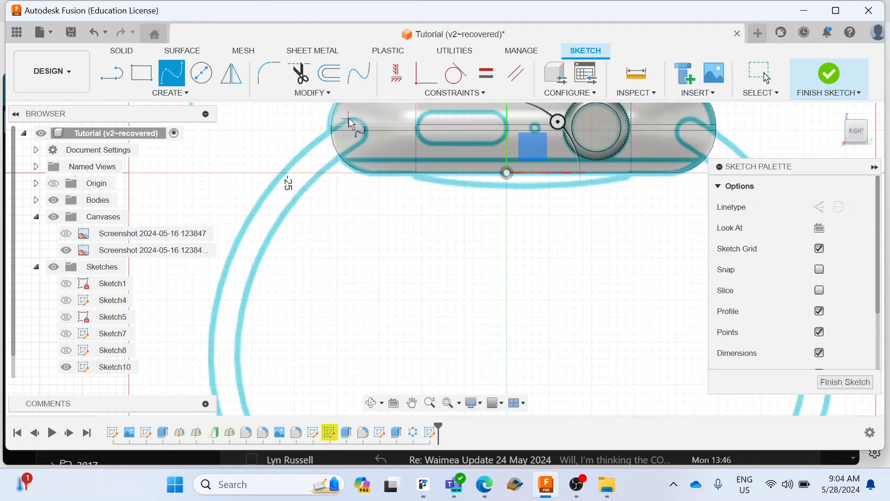
scroll(350, 121, "up", 2)
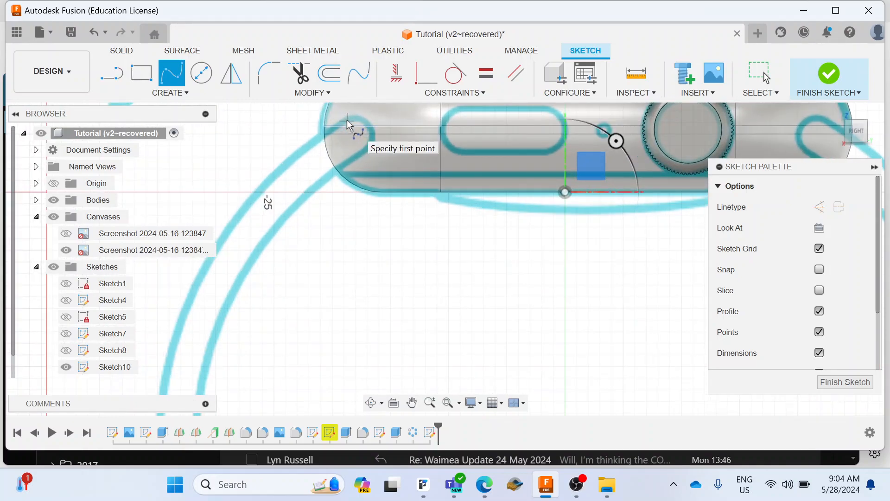
left_click(347, 120)
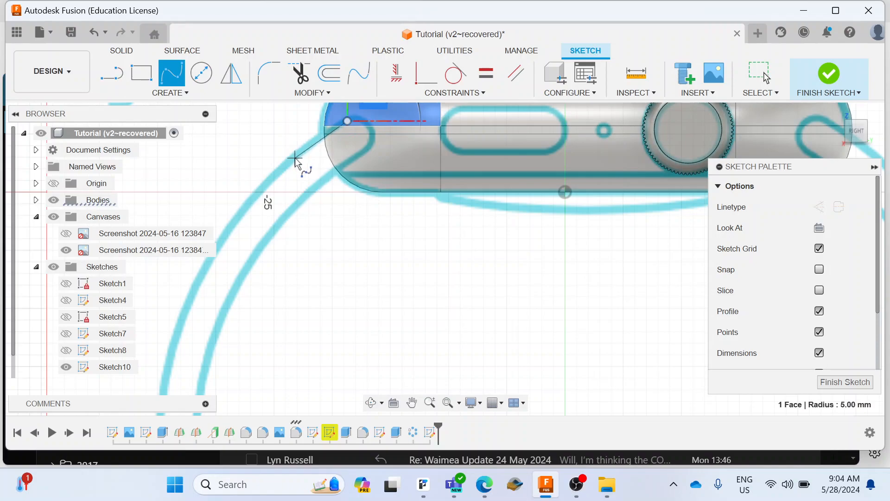
middle_click_drag(294, 158, 361, 95)
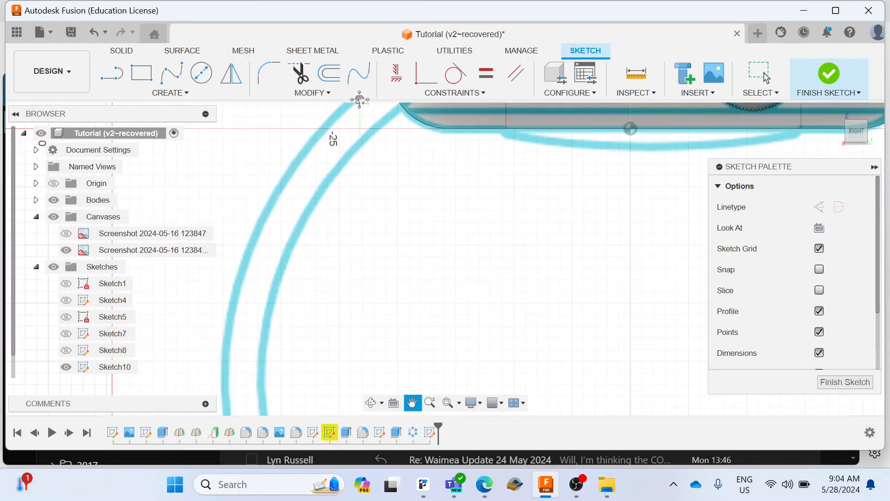
left_click(303, 153)
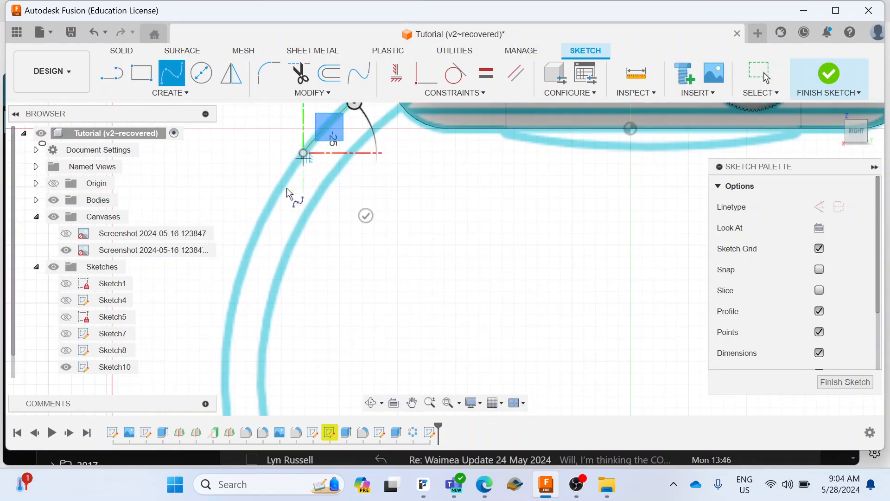
middle_click_drag(246, 250, 288, 151)
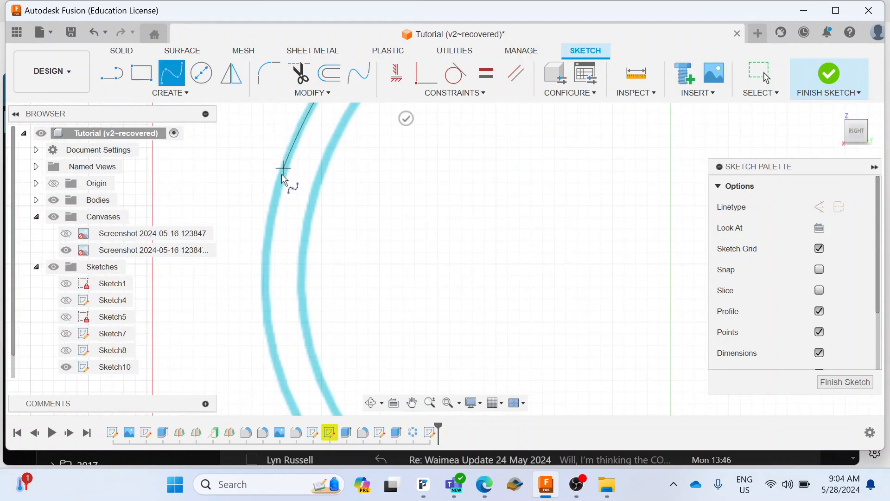
left_click(276, 198)
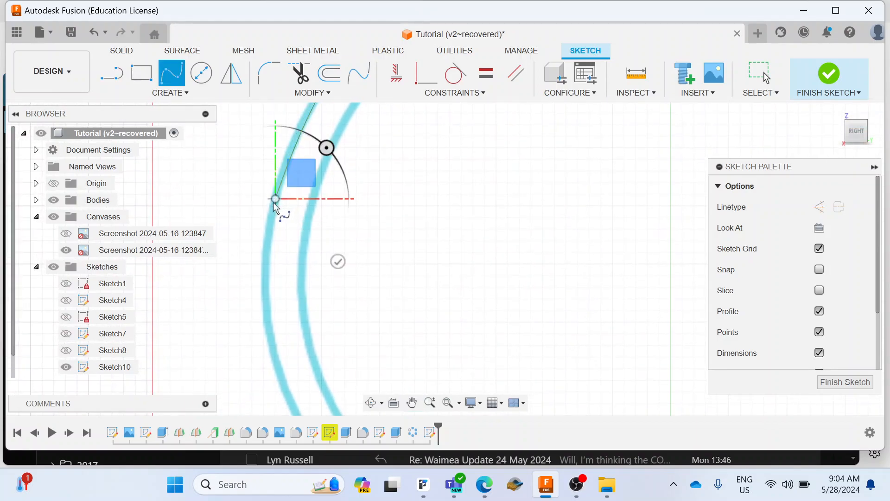
Step: Continue the spline along the outer edge of the band's lower curve, placing fit points from left to right
middle_click_drag(296, 342, 263, 280)
mouse_move(254, 238)
middle_mouse_down()
mouse_move(310, 301)
mouse_move(286, 225)
mouse_move(256, 238)
middle_mouse_up()
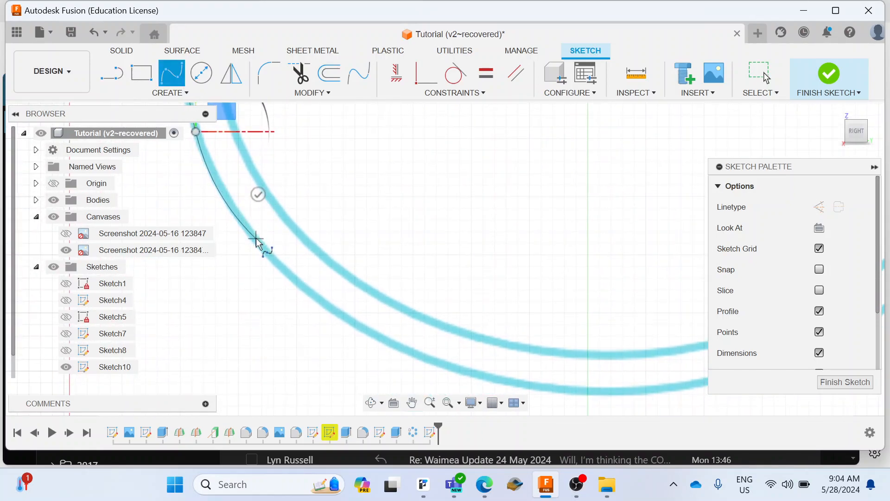
middle_click_drag(346, 328, 330, 283)
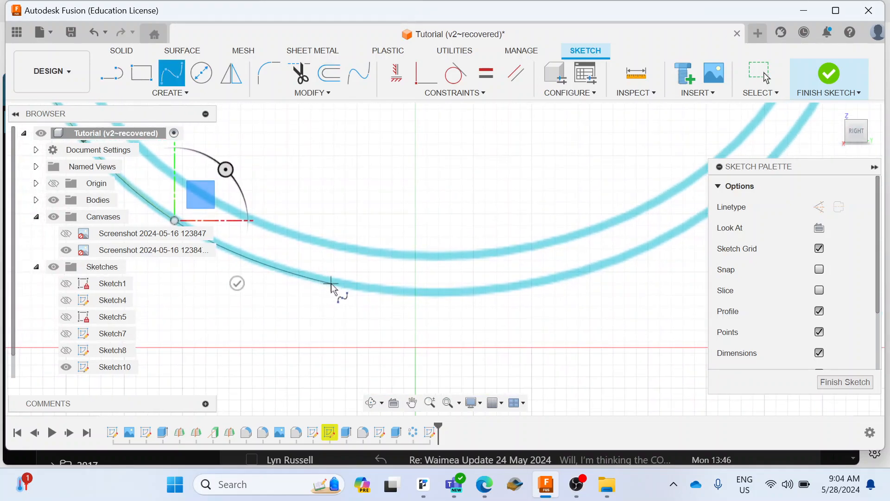
left_click(331, 282)
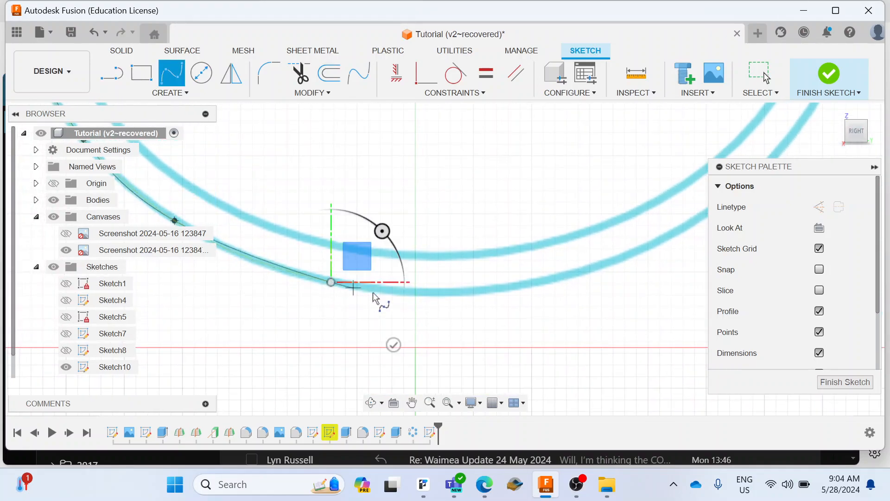
left_click(499, 287)
middle_click_drag(566, 291, 263, 336)
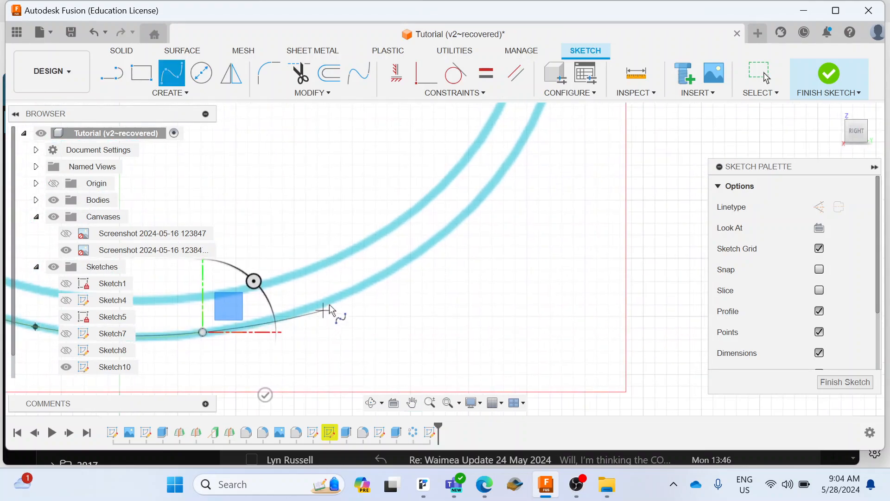
left_click(342, 296)
Step: Trace the band's outer edge up the right side, ending the spline at the band's right end inside the watch case
middle_click_drag(449, 272, 379, 354)
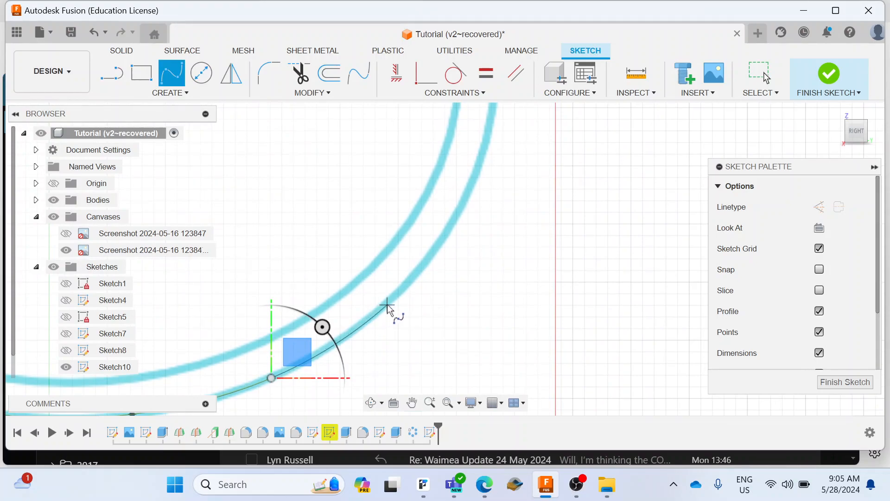
mouse_move(385, 304)
middle_mouse_down()
mouse_move(453, 257)
mouse_move(390, 347)
mouse_move(382, 343)
mouse_move(452, 269)
mouse_move(415, 357)
mouse_move(377, 304)
mouse_move(408, 199)
mouse_move(403, 241)
mouse_move(358, 311)
middle_mouse_up()
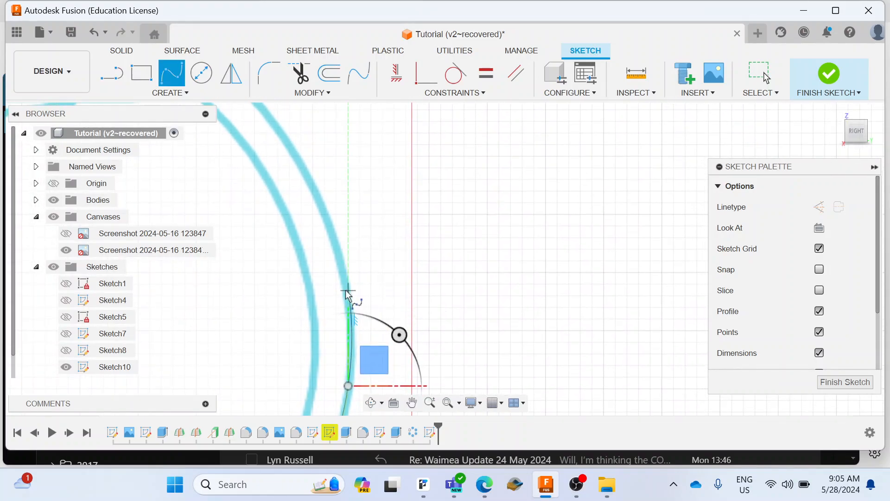
left_click(348, 293)
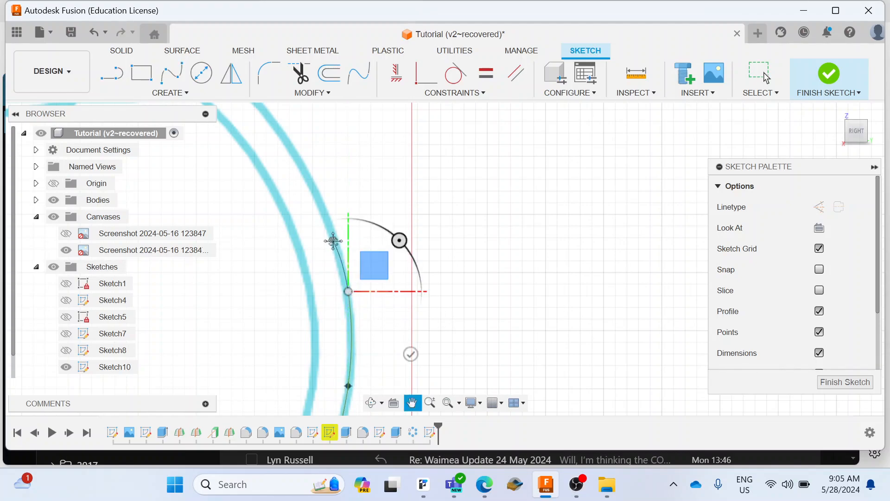
middle_click_drag(334, 241, 348, 330)
mouse_move(338, 294)
middle_mouse_down()
mouse_move(315, 218)
mouse_move(324, 293)
mouse_move(317, 324)
middle_mouse_up()
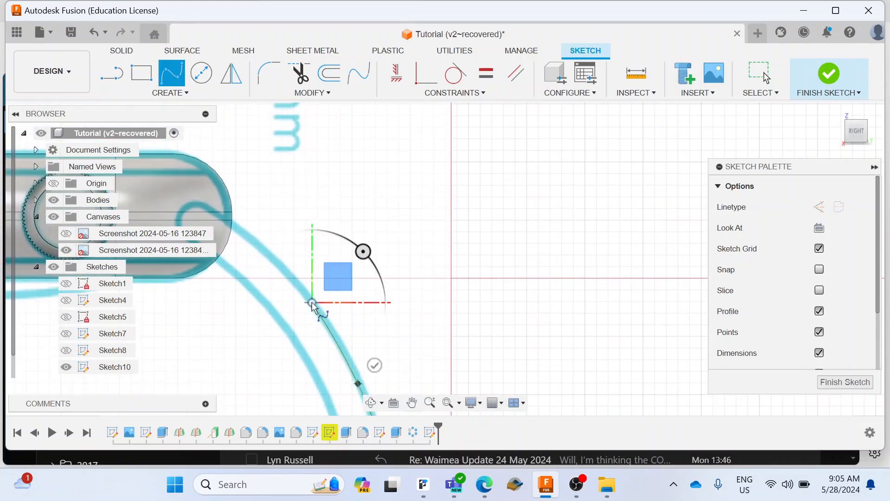
middle_click_drag(267, 250, 310, 328)
scroll(288, 288, "up", 1)
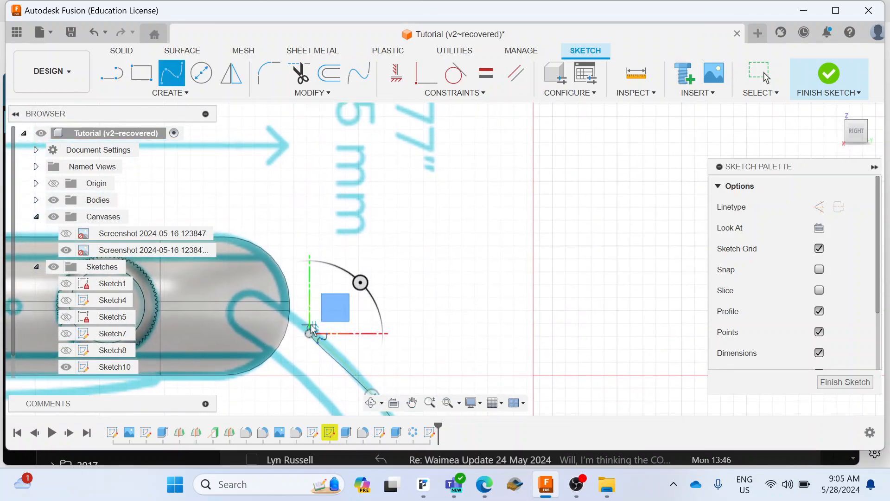
left_click(260, 295)
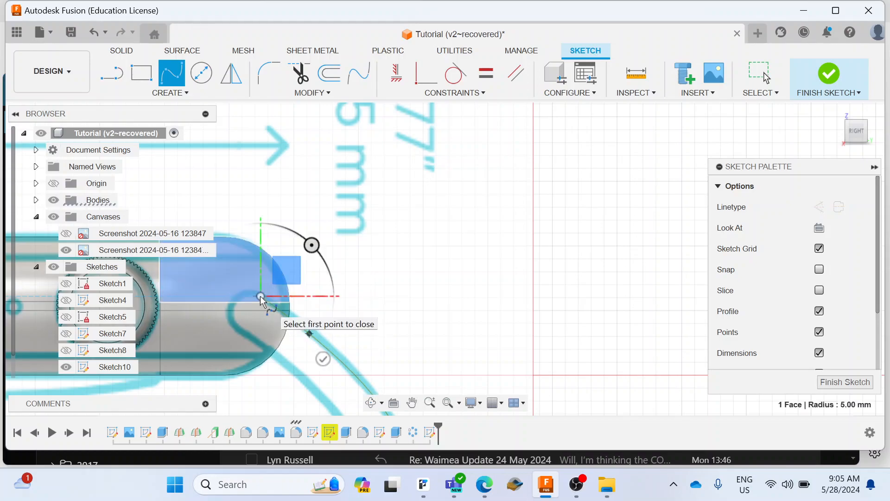
right_click(260, 296)
left_click(301, 294)
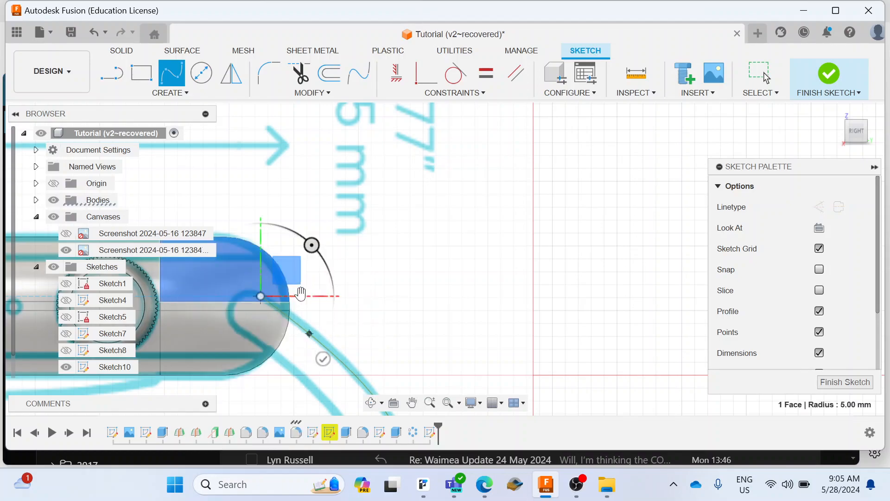
Step: Offset the outer band spline inward by 3.224 mm to match the band's inner edge on the canvas
scroll(498, 331, "down", 2)
middle_click_drag(471, 308, 385, 134)
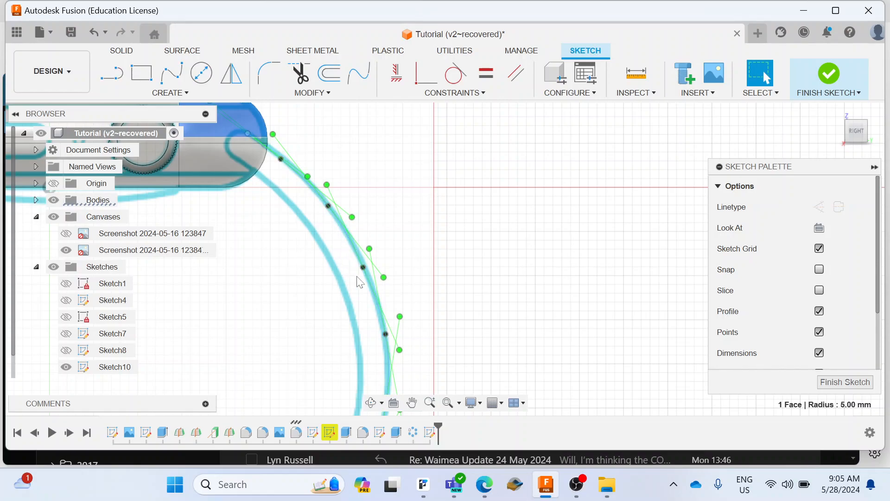
scroll(526, 310, "down", 3)
mouse_move(543, 364)
middle_mouse_down()
mouse_move(546, 320)
mouse_move(648, 252)
mouse_move(671, 248)
middle_mouse_up()
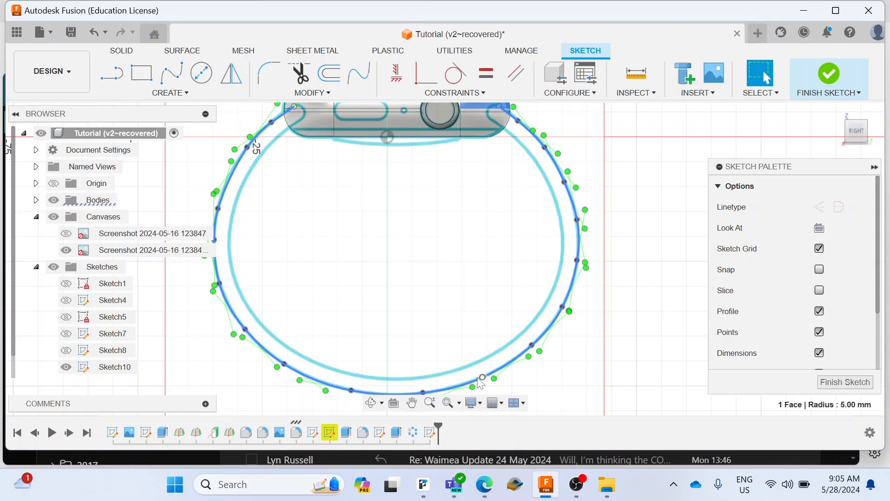
left_click(329, 72)
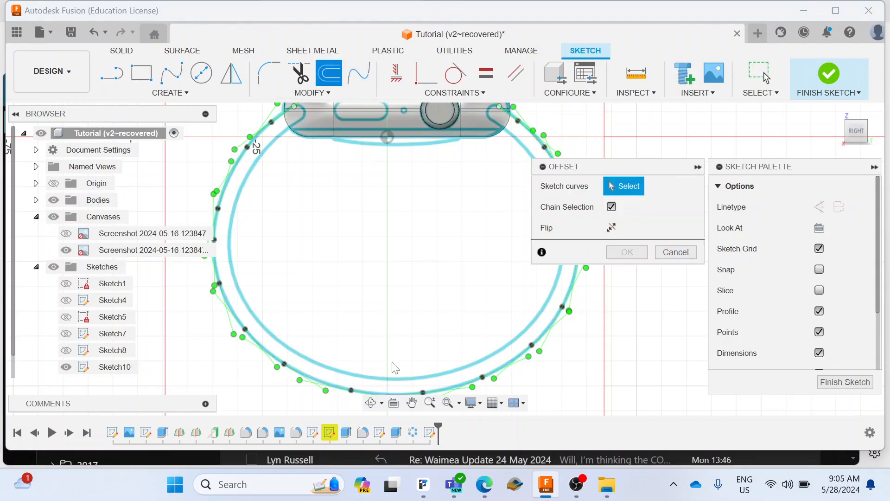
left_click(376, 391)
middle_click_drag(402, 352, 391, 287)
left_click_drag(361, 330, 367, 309)
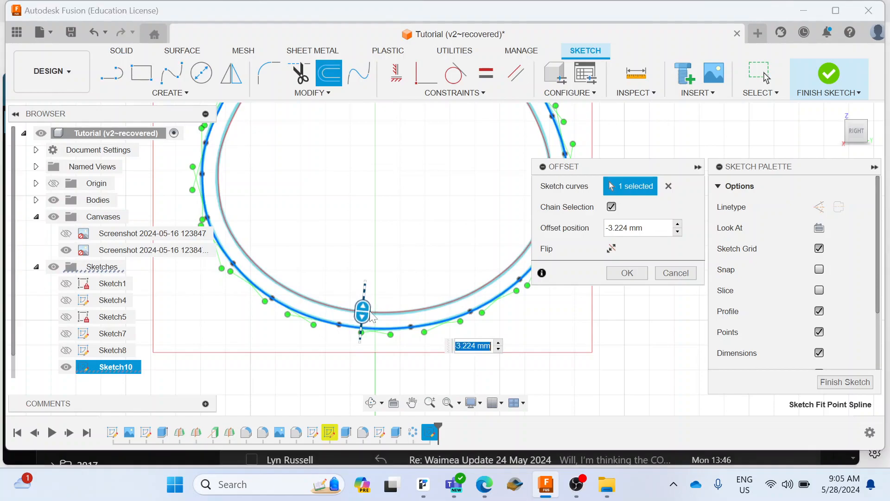
scroll(383, 292, "down", 3)
middle_click_drag(387, 278, 359, 349)
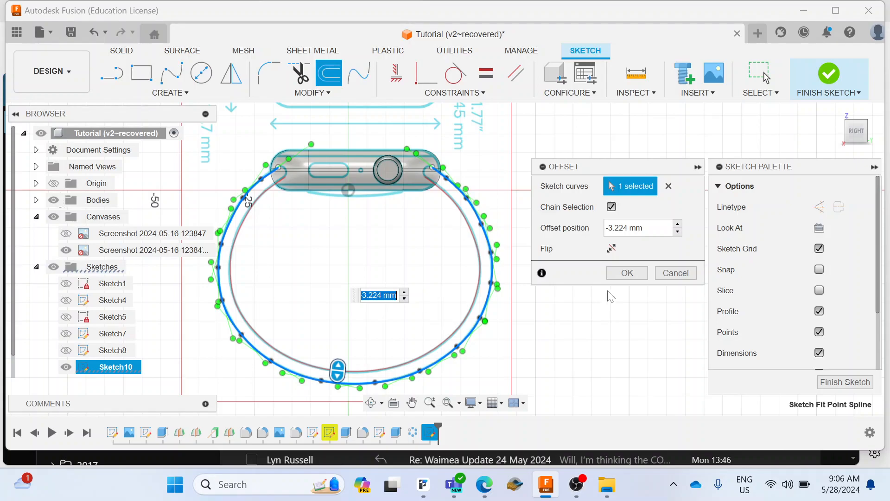
left_click(628, 273)
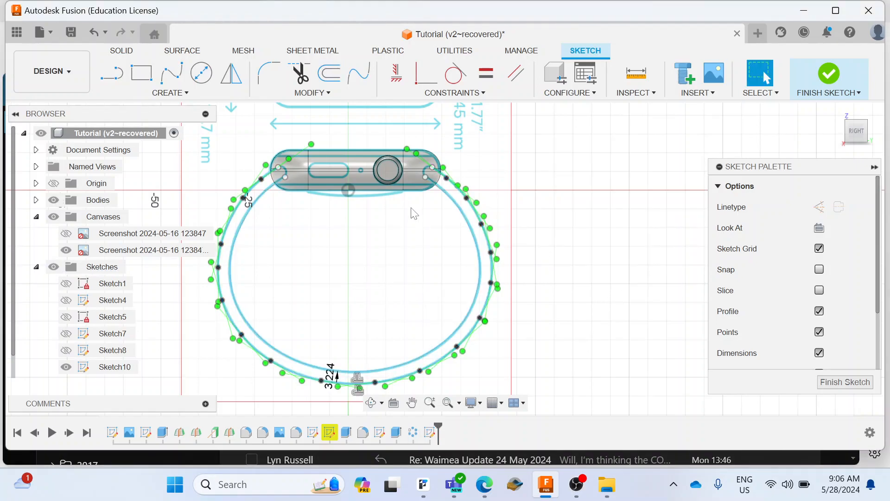
Step: Join the left ends of the outer and inner band curves with a 3-point arc following the canvas's rounded end
scroll(420, 201, "up", 2)
scroll(427, 194, "up", 2)
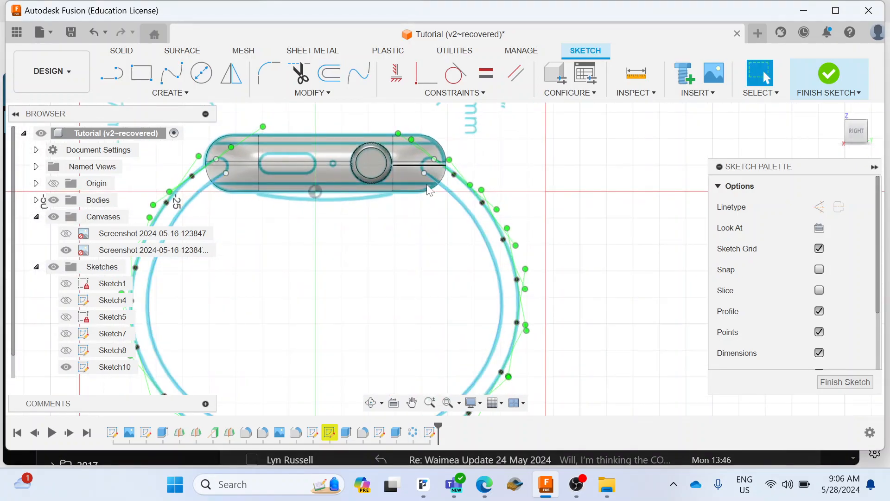
scroll(416, 216, "up", 2)
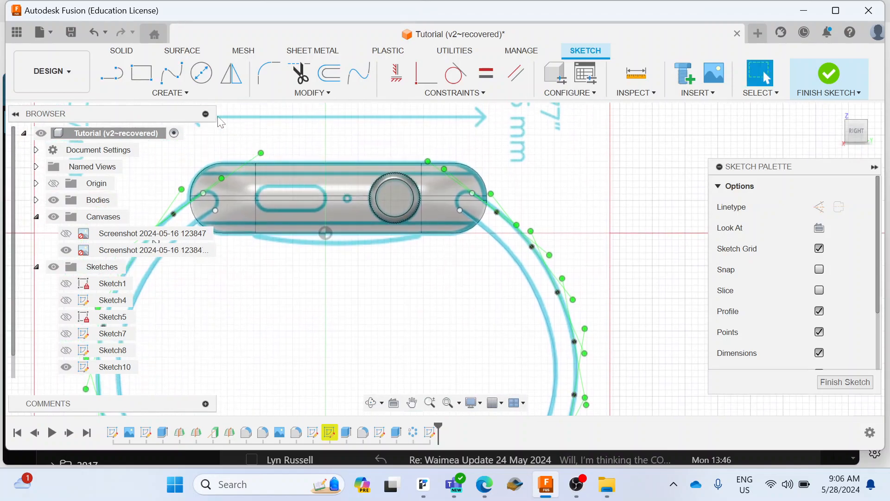
left_click(163, 95)
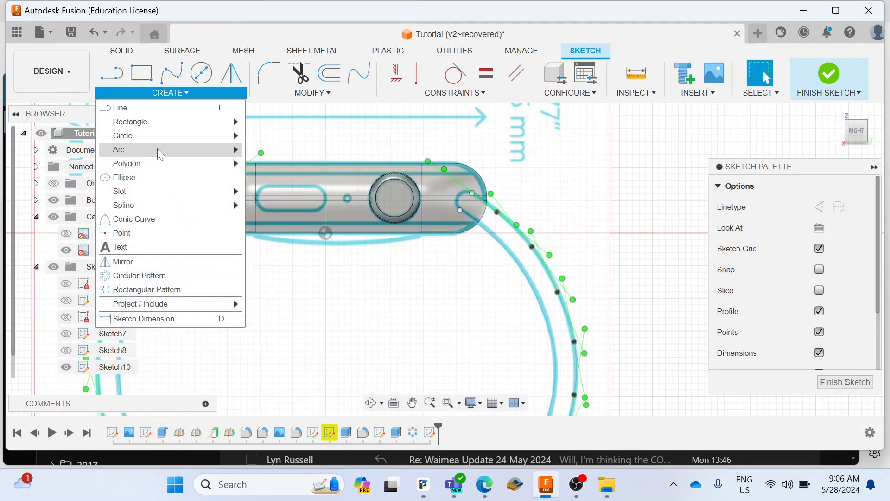
mouse_move(157, 148)
left_click(275, 150)
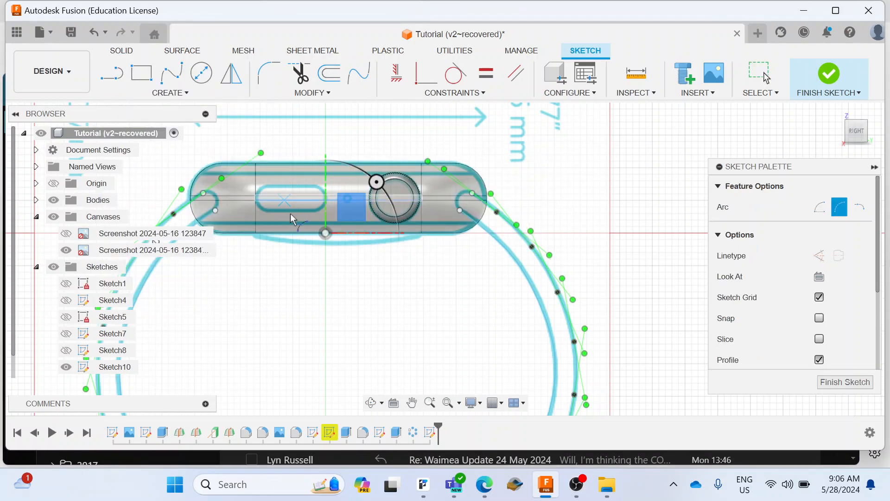
left_click(215, 210)
left_click(203, 193)
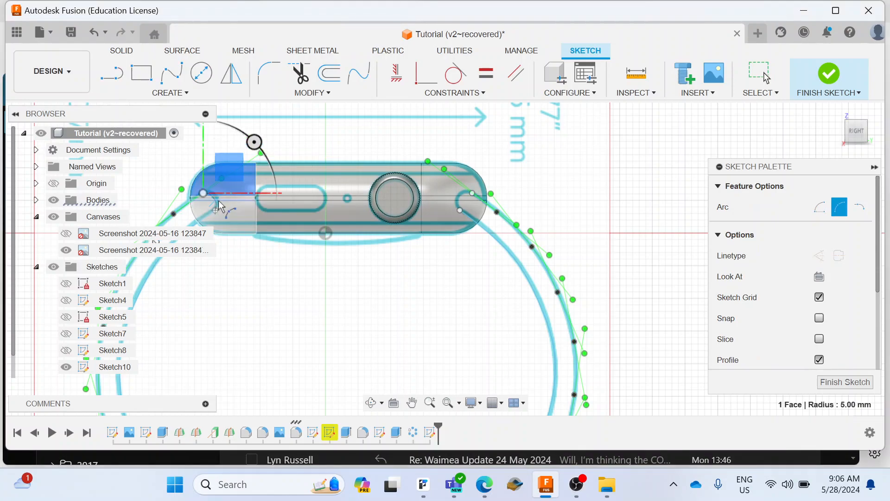
scroll(219, 205, "down", 1)
scroll(216, 204, "up", 1)
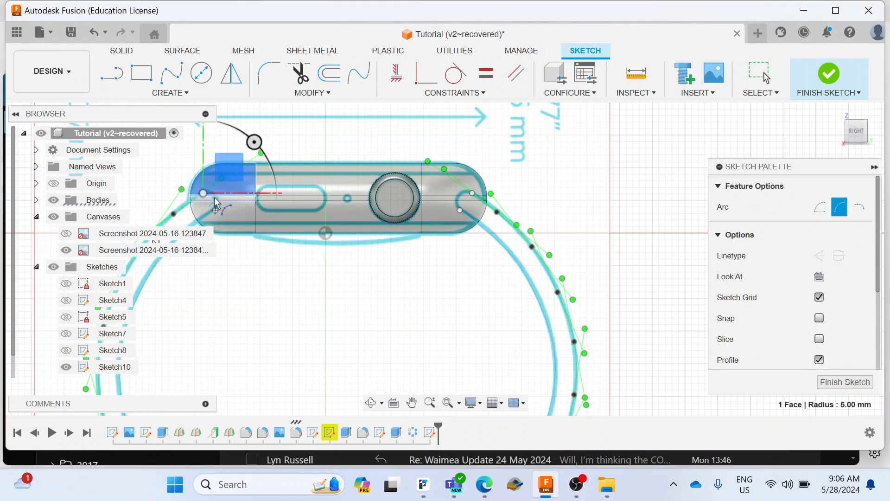
left_click(217, 200)
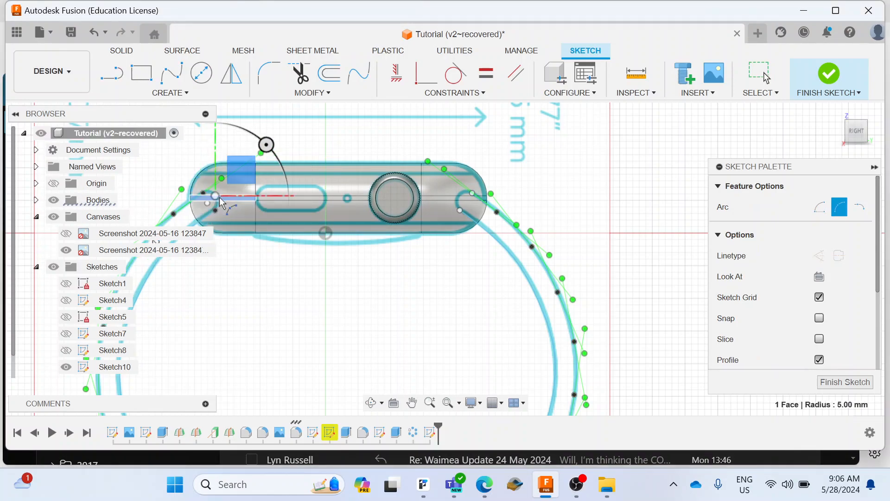
Step: Join the right ends of the outer and inner band curves with a 3-point arc following the canvas's rounded end
left_click(471, 201)
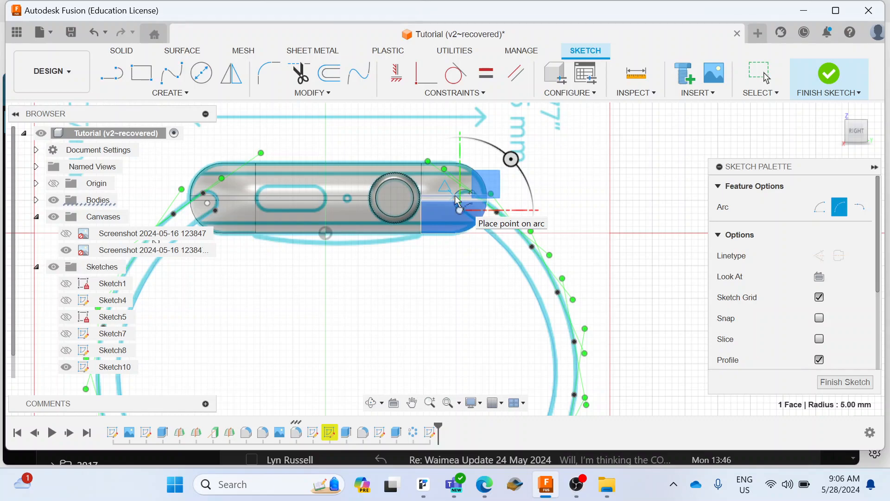
scroll(469, 235, "up", 3)
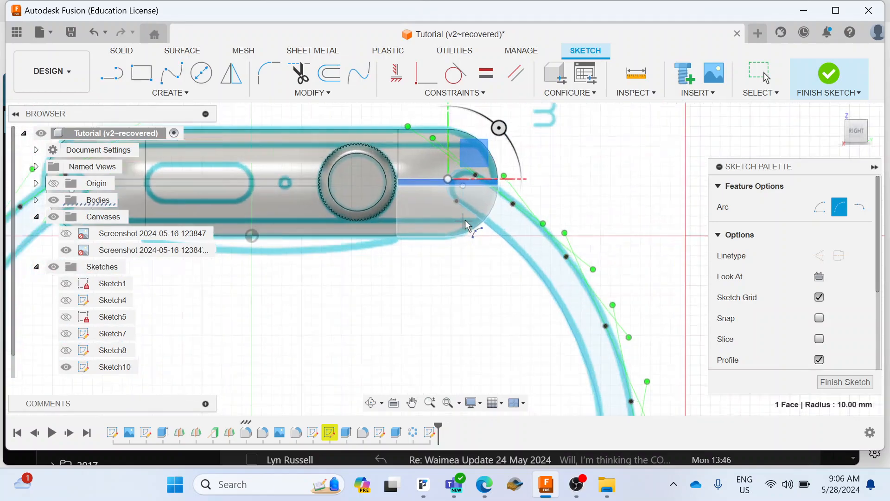
scroll(465, 226, "up", 2)
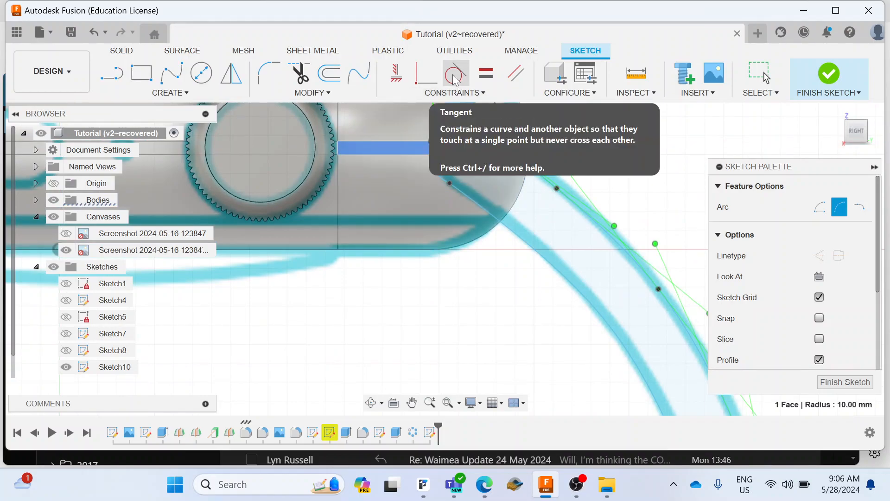
Step: Hide the side-view canvas and try a Tangent constraint on the arc closing the band's right end
left_click(67, 250)
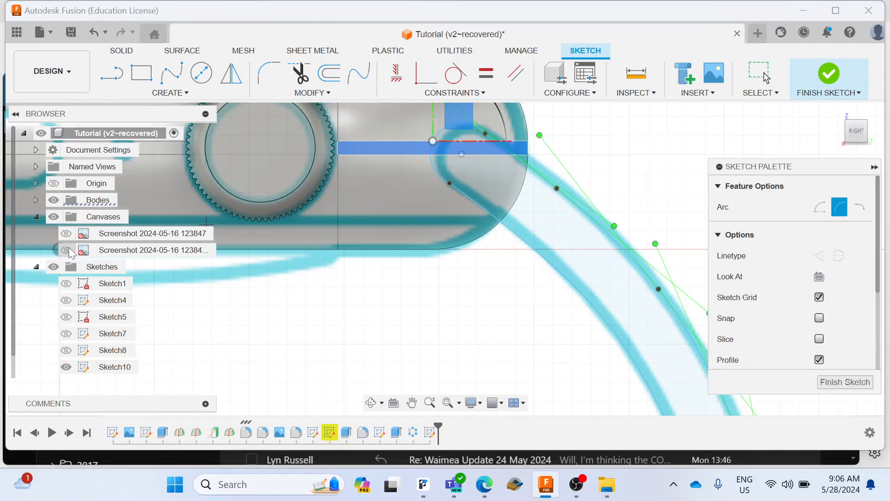
left_click(456, 73)
left_click(443, 155)
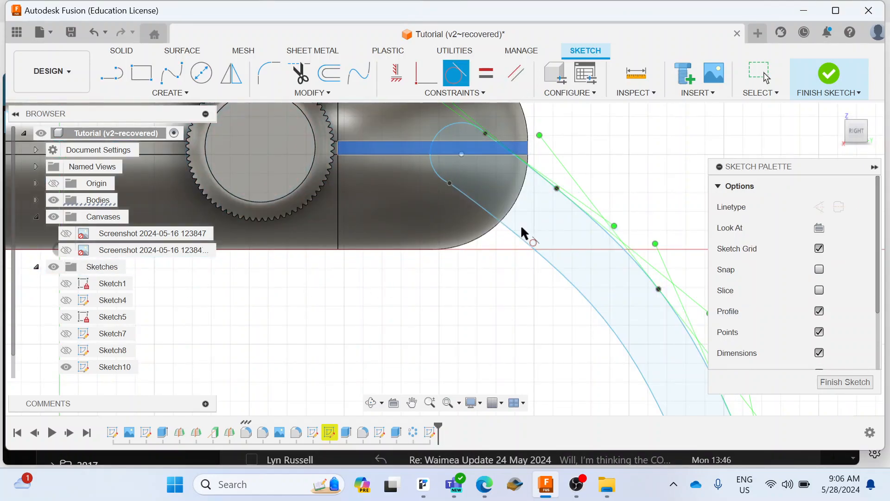
scroll(549, 230, "down", 4)
scroll(520, 228, "down", 4)
scroll(319, 225, "up", 2)
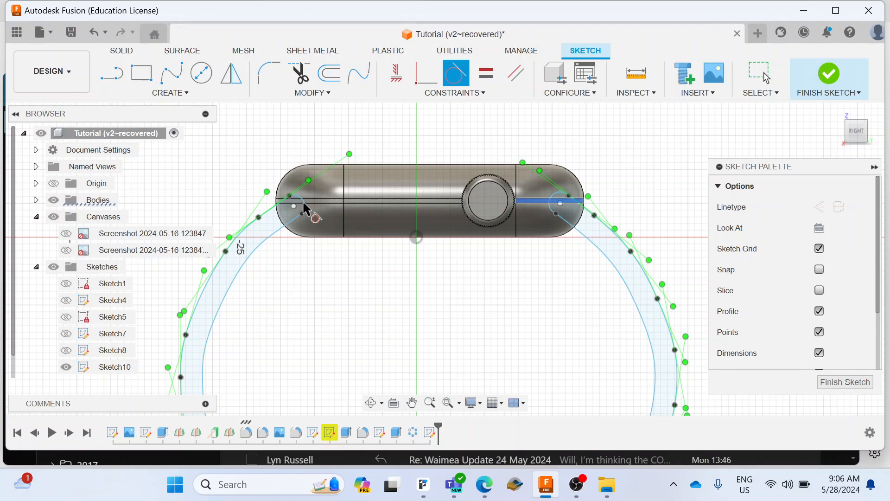
right_click(610, 191)
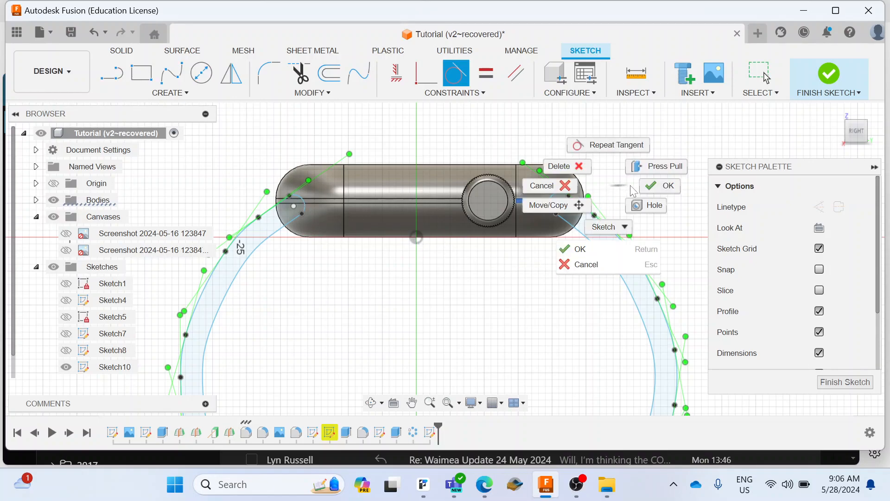
left_click(658, 186)
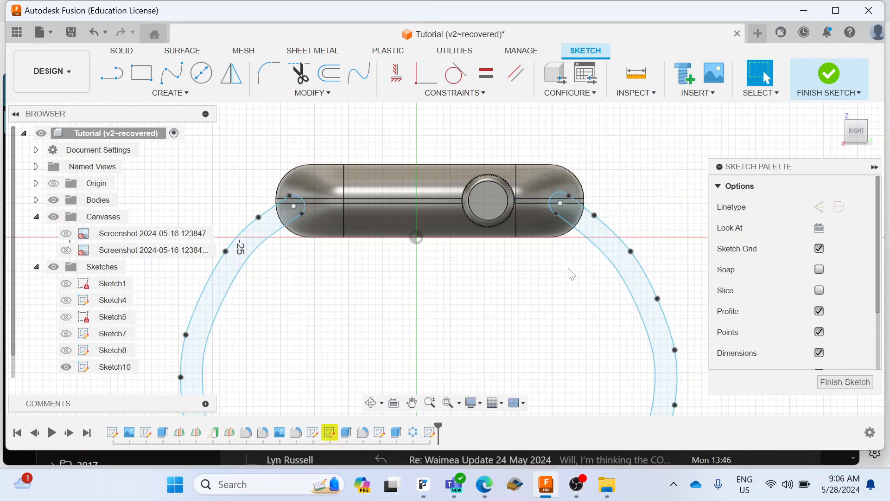
Step: Finish the band sketch and extrude its closed profile -160 mm as a new body
left_click(832, 78)
mouse_move(848, 128)
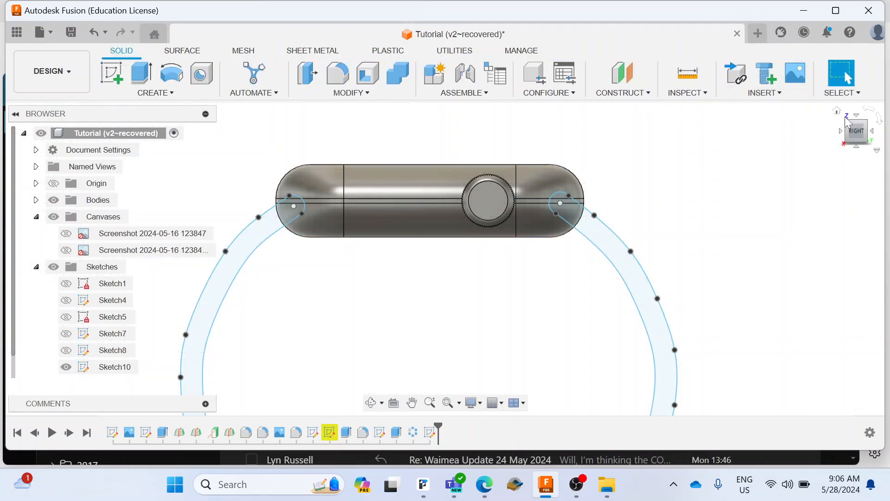
left_click(837, 111)
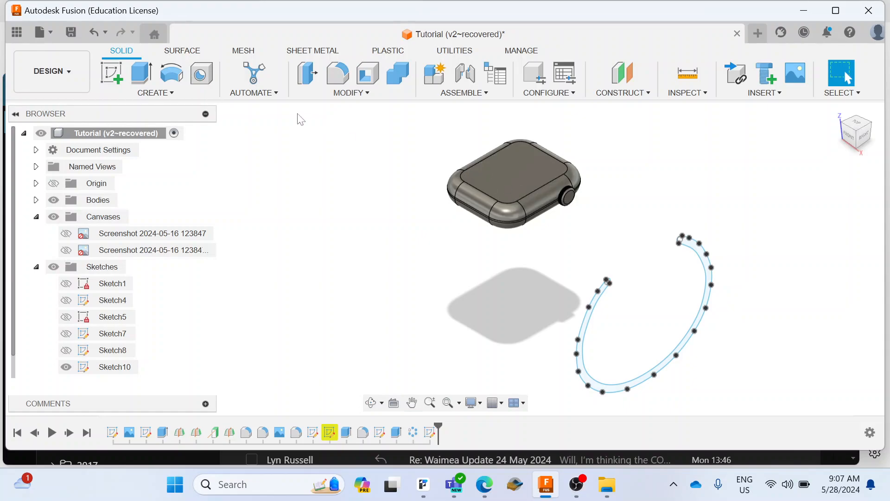
left_click(141, 73)
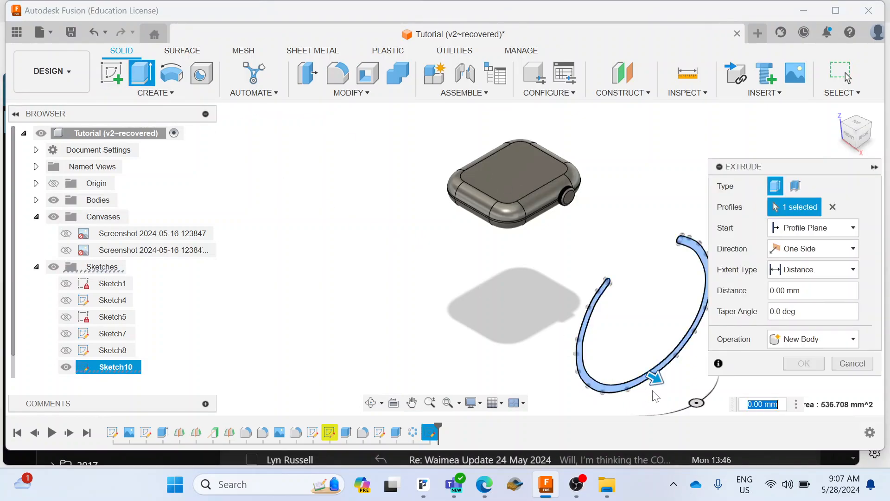
left_click_drag(653, 376, 354, 205)
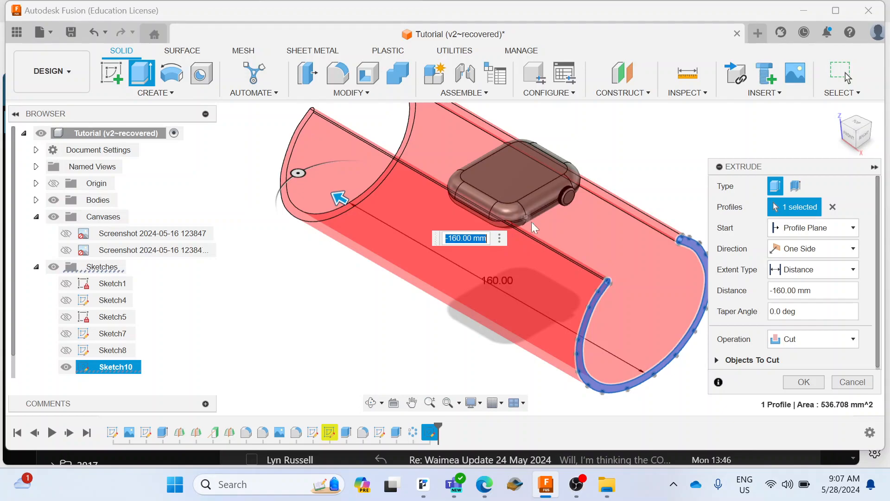
left_click(840, 338)
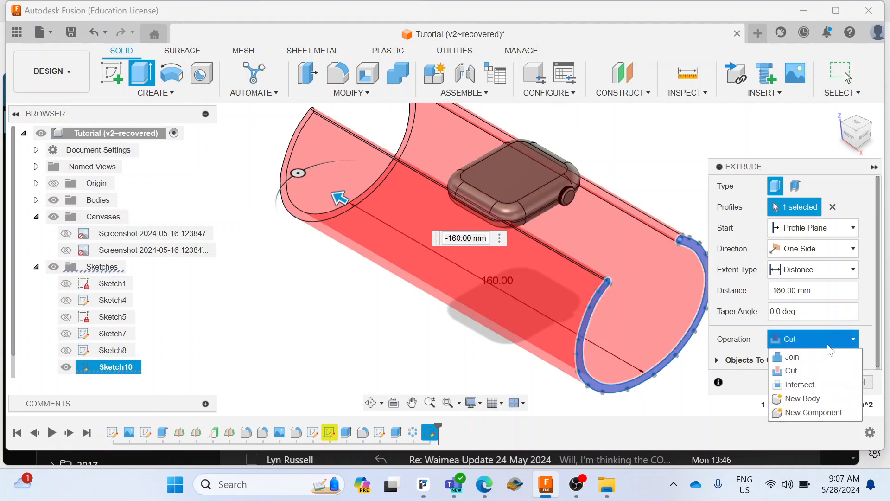
left_click(811, 400)
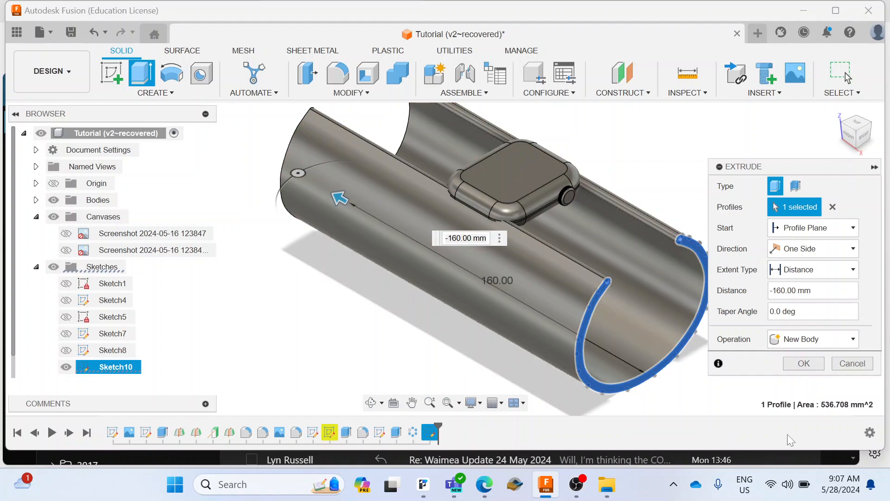
left_click(804, 364)
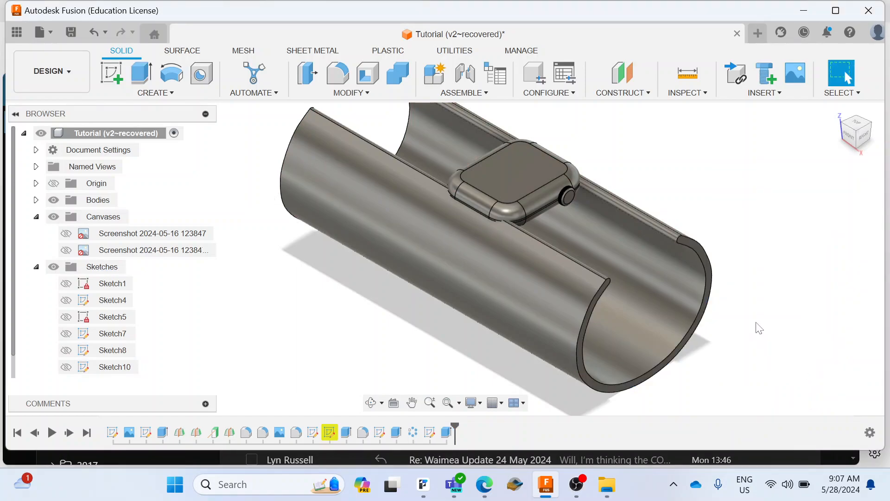
left_click(856, 122)
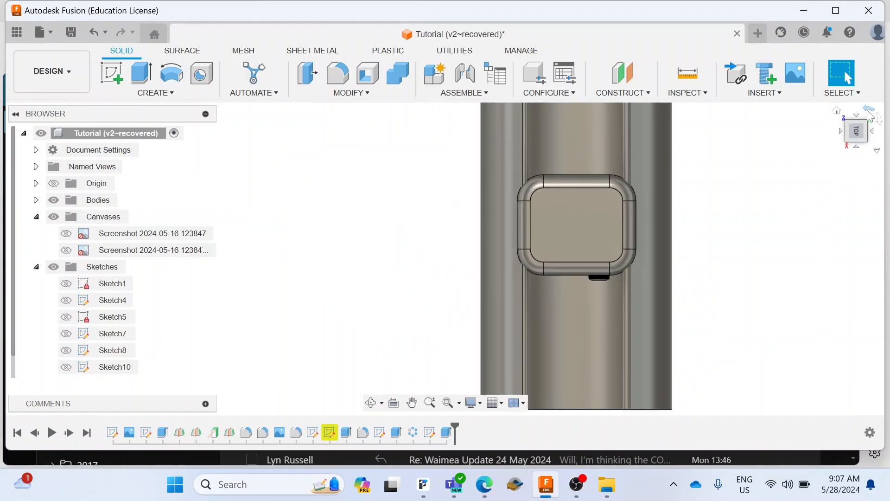
left_click(870, 115)
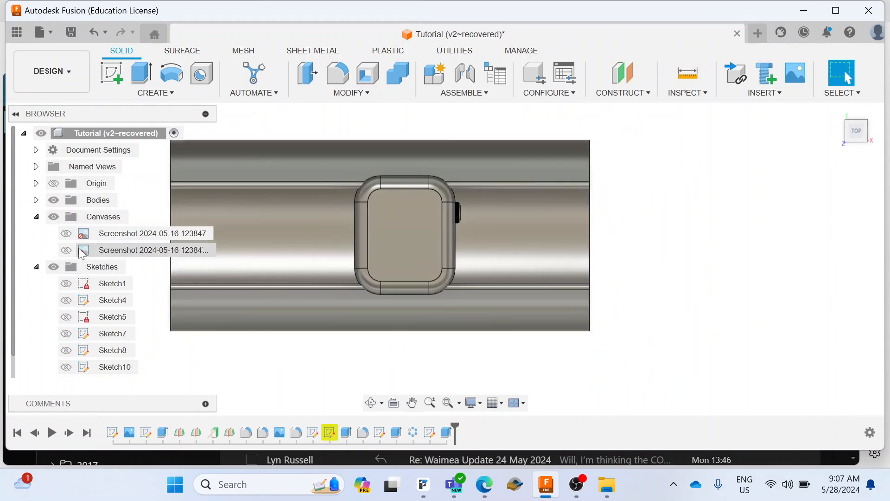
left_click(65, 235)
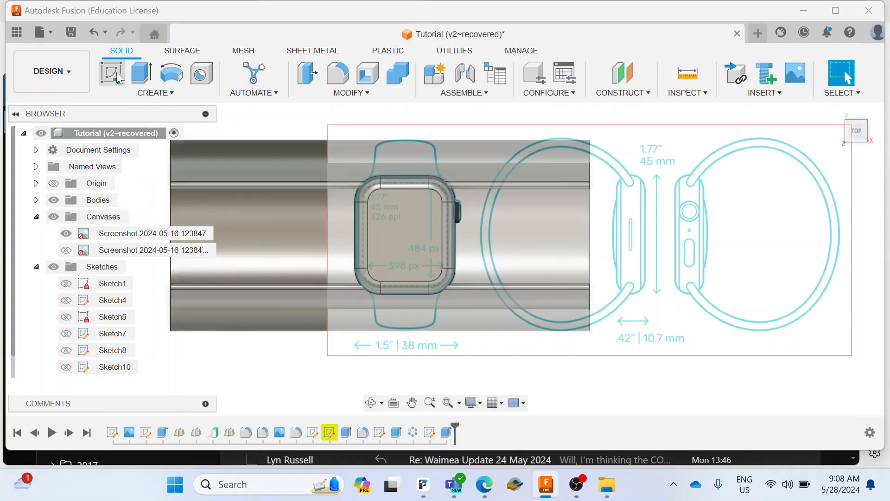
left_click(115, 70)
left_click(629, 185)
middle_click_drag(346, 152, 432, 163)
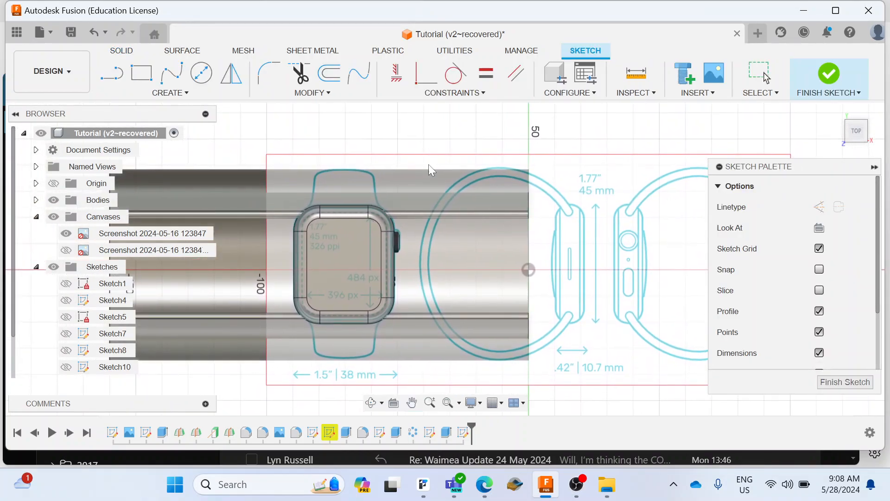
left_click(187, 93)
mouse_move(171, 204)
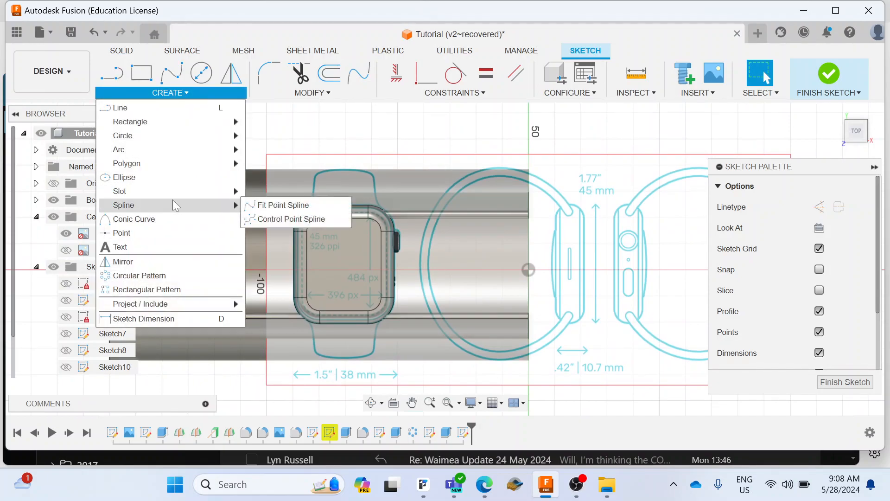
left_click(287, 205)
scroll(386, 212, "up", 5)
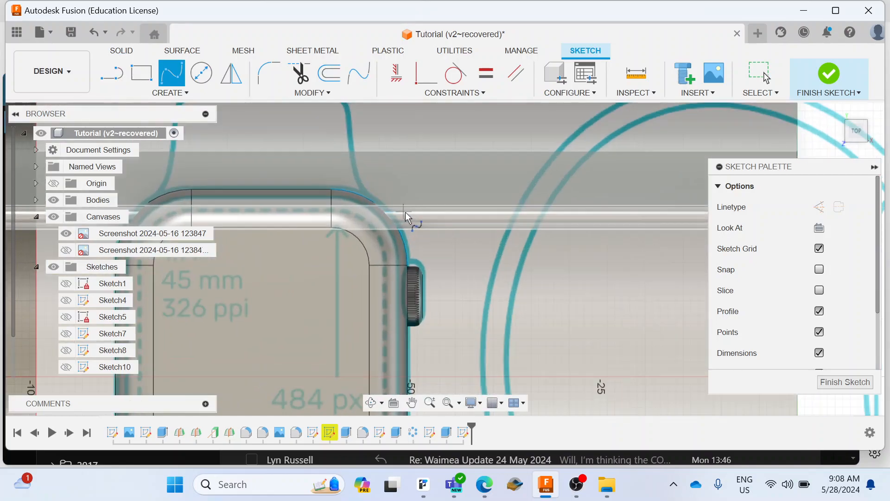
scroll(405, 212, "up", 3)
scroll(393, 203, "down", 2)
left_click(365, 197)
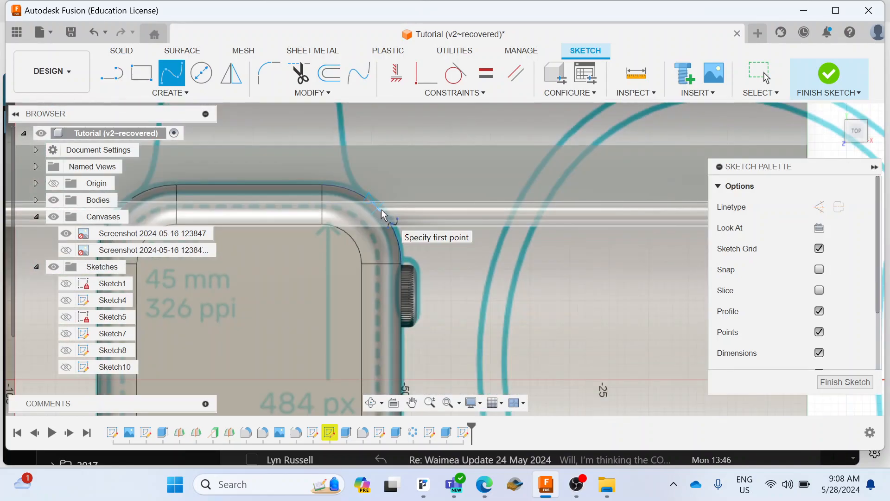
left_click(361, 197)
scroll(360, 197, "down", 3)
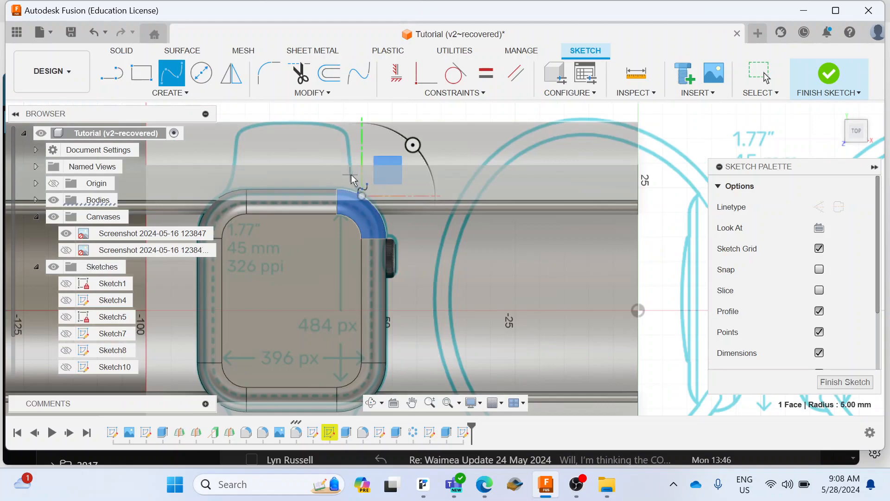
scroll(353, 176, "up", 2)
left_click(353, 174)
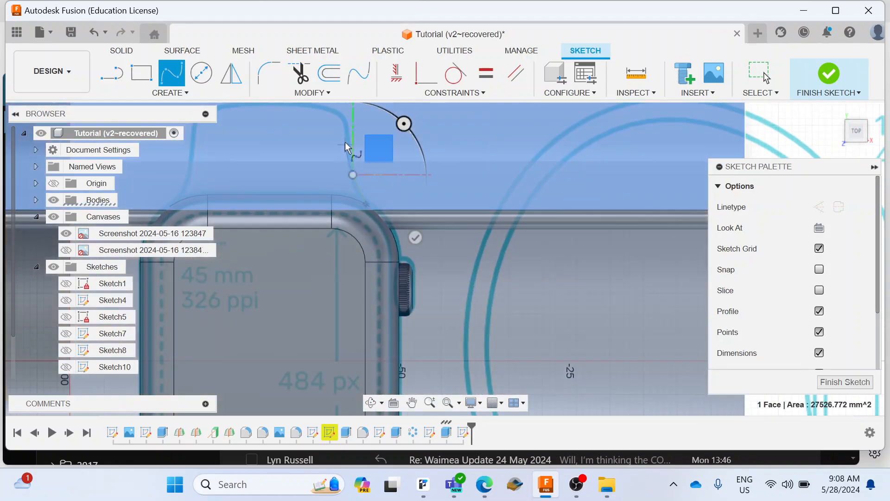
middle_click_drag(346, 135, 351, 189)
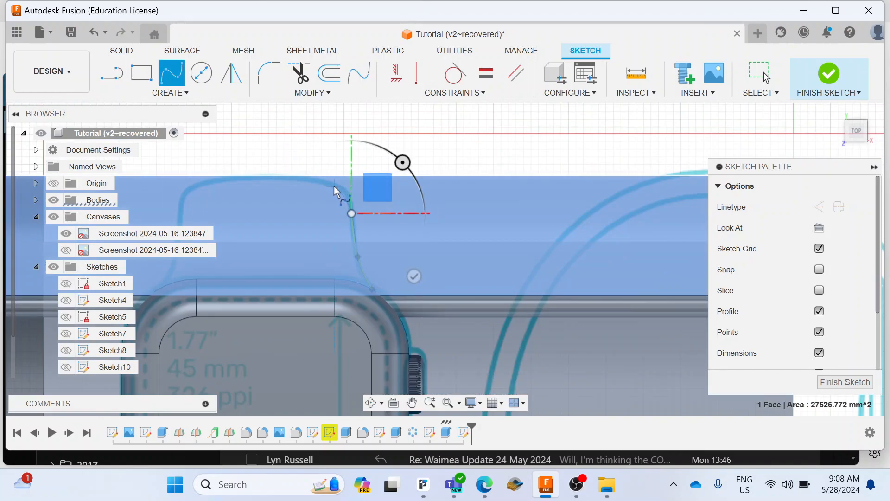
left_click(334, 186)
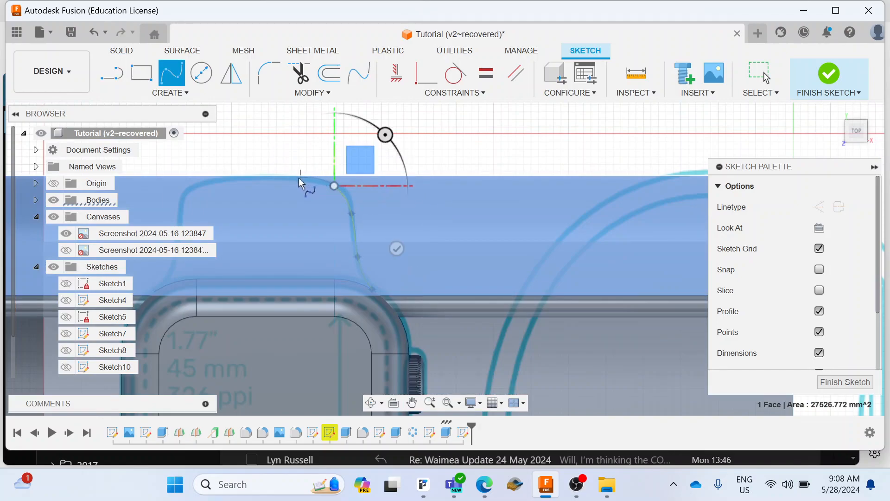
left_click(297, 177)
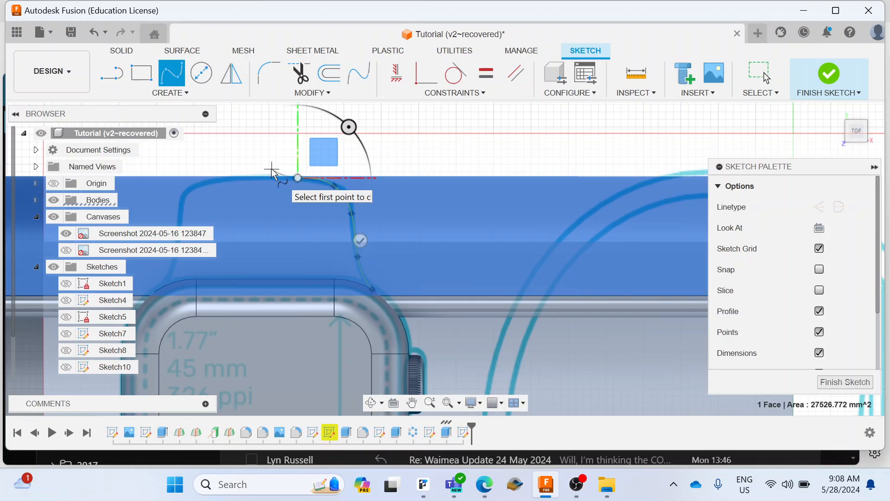
left_click(272, 163)
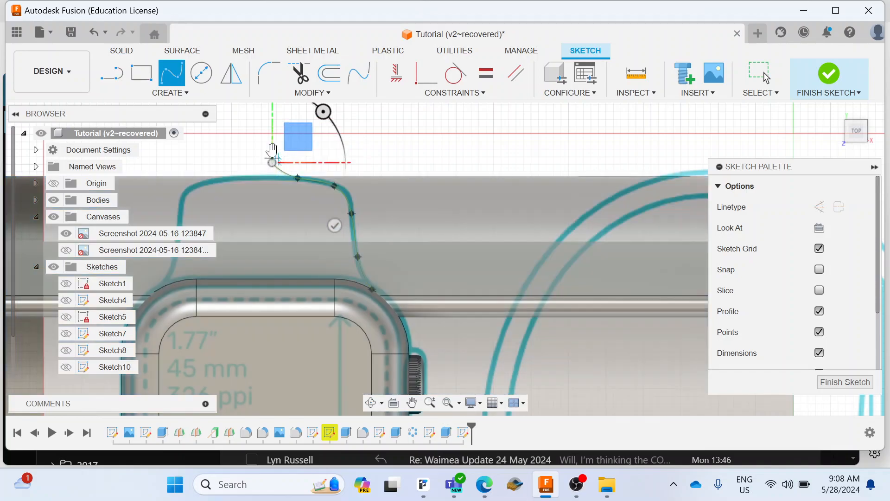
left_click(361, 127)
left_click(487, 128)
middle_click_drag(572, 138, 303, 134)
left_click(515, 132)
left_click(579, 146)
left_click(595, 229)
left_click(594, 285)
middle_click_drag(591, 290, 697, 304)
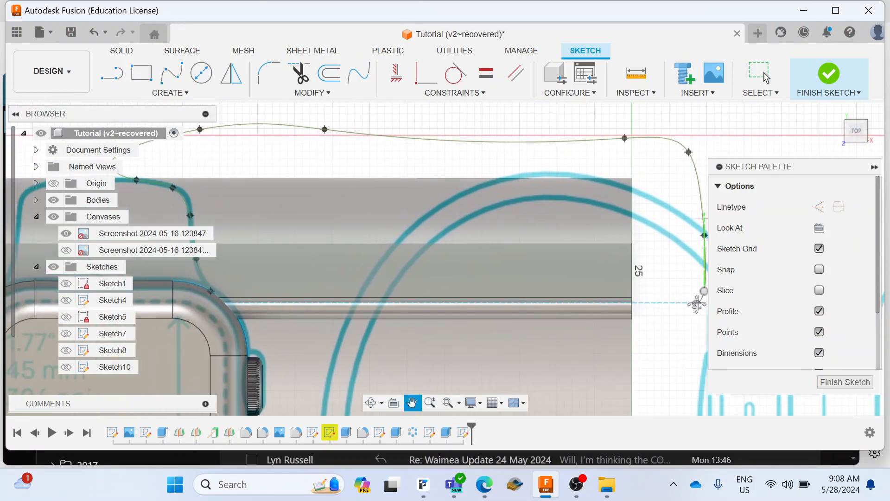
middle_click_drag(672, 358, 684, 279)
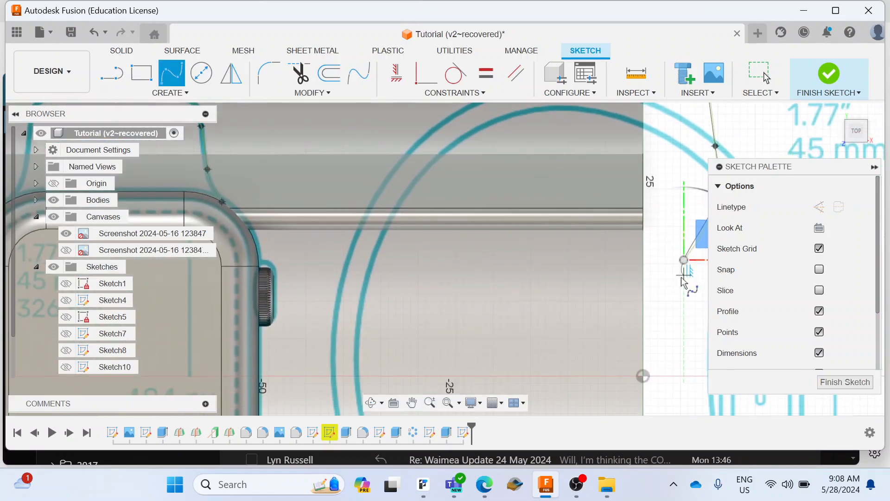
left_click(683, 325)
left_click(684, 372)
left_click(684, 388)
left_click(619, 387)
left_click(480, 383)
left_click(431, 383)
left_click(372, 383)
left_click(325, 383)
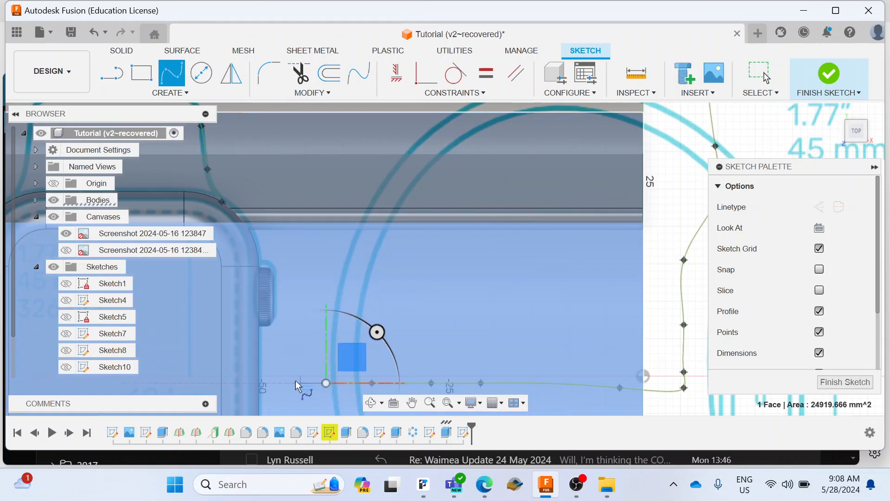
left_click(286, 383)
left_click(273, 383)
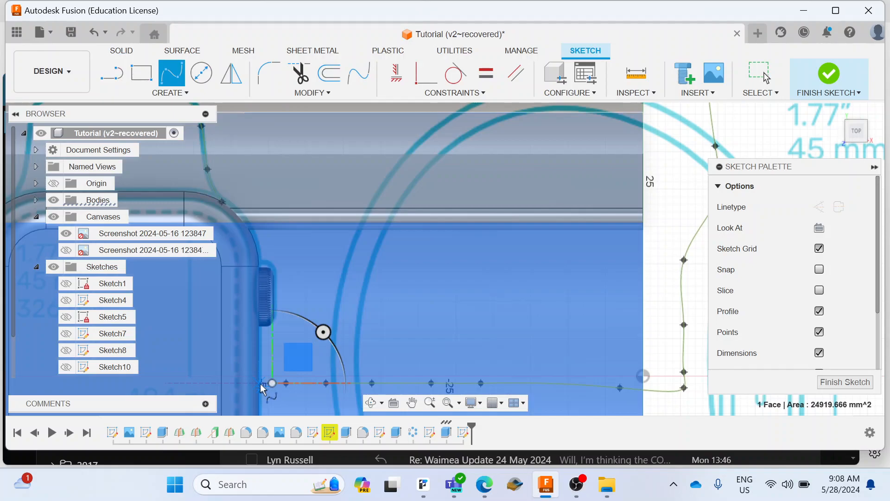
left_click(271, 384)
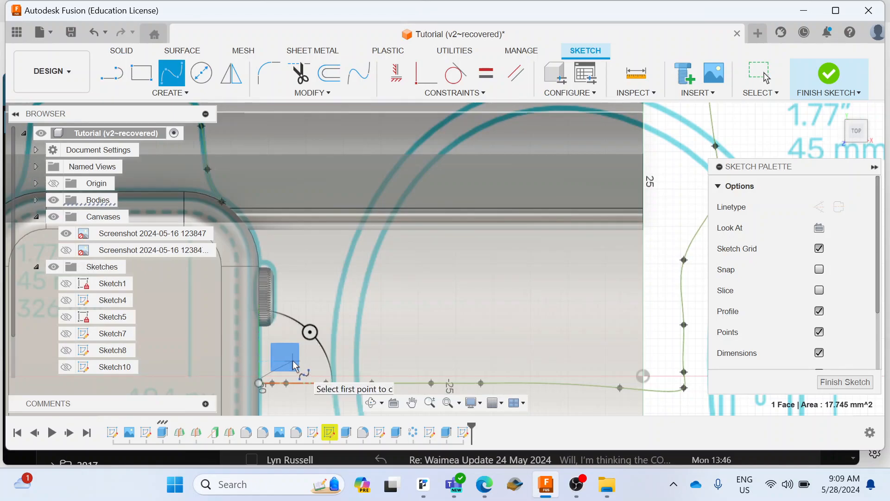
key("Escape")
scroll(286, 299, "down", 4)
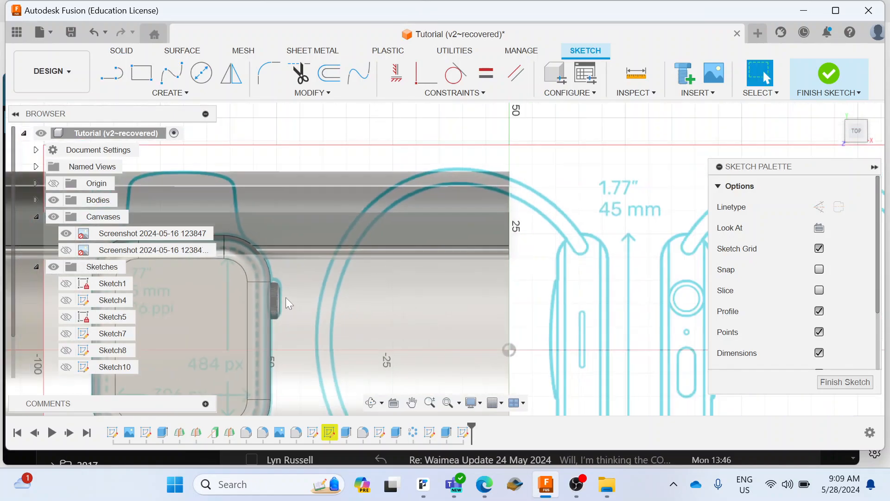
Step: Draw a fit point spline from the watch case's upper-right corner along the canvas band edge to its upper end
left_click(165, 95)
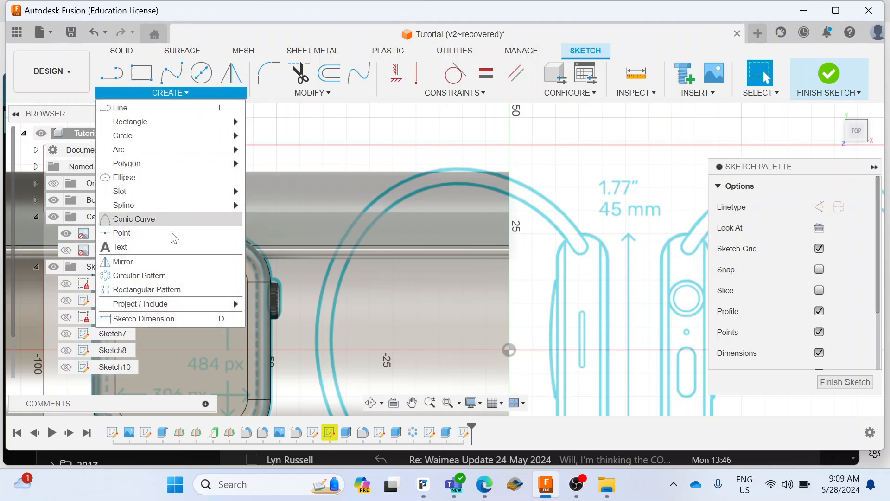
mouse_move(177, 204)
left_click(269, 204)
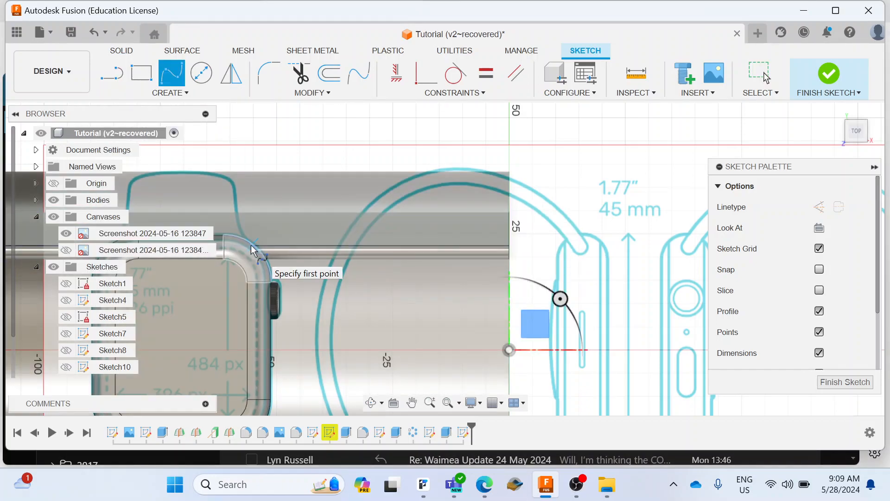
left_click(251, 245)
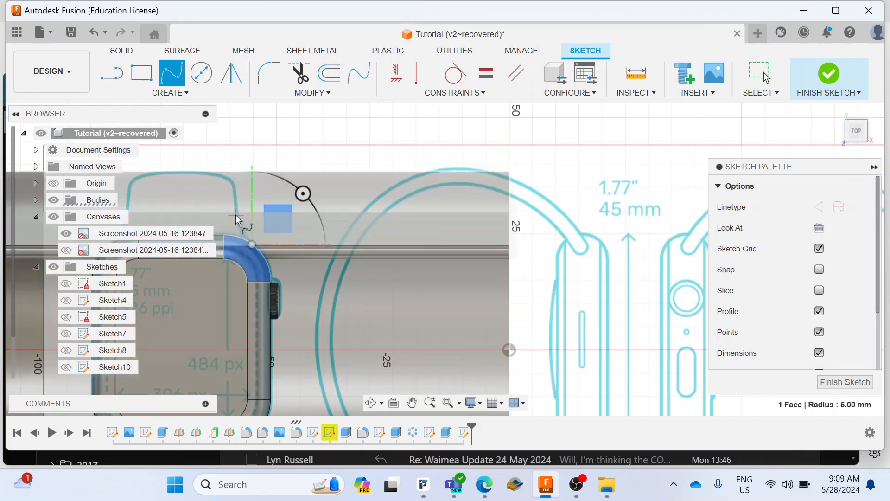
scroll(237, 219, "up", 1)
scroll(241, 233, "up", 2)
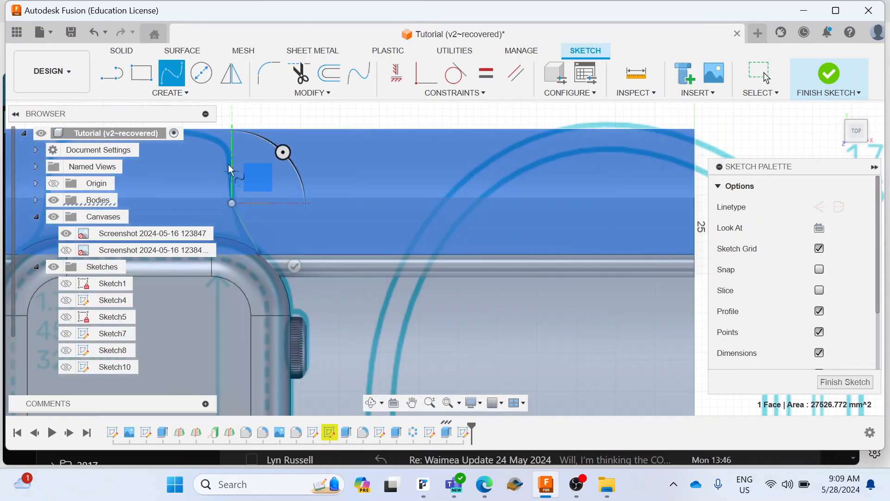
left_click(228, 164)
left_click(220, 144)
middle_click_drag(221, 143, 254, 187)
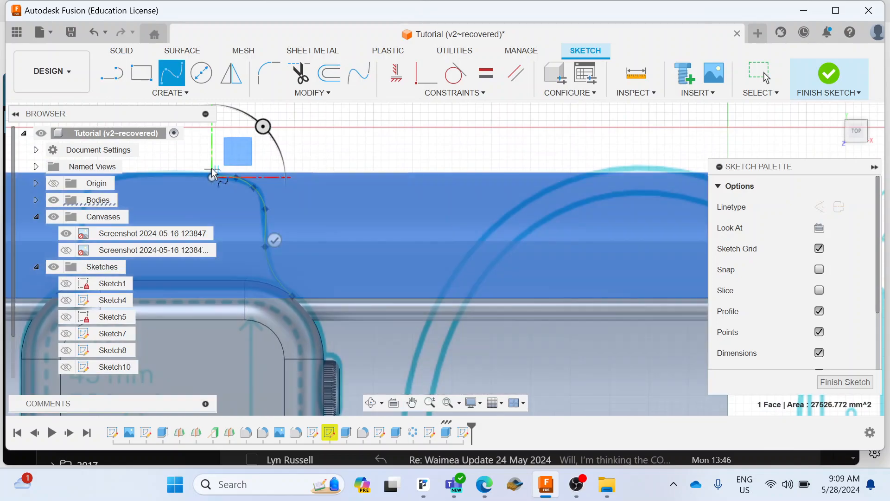
double_click(212, 176)
right_click(211, 148)
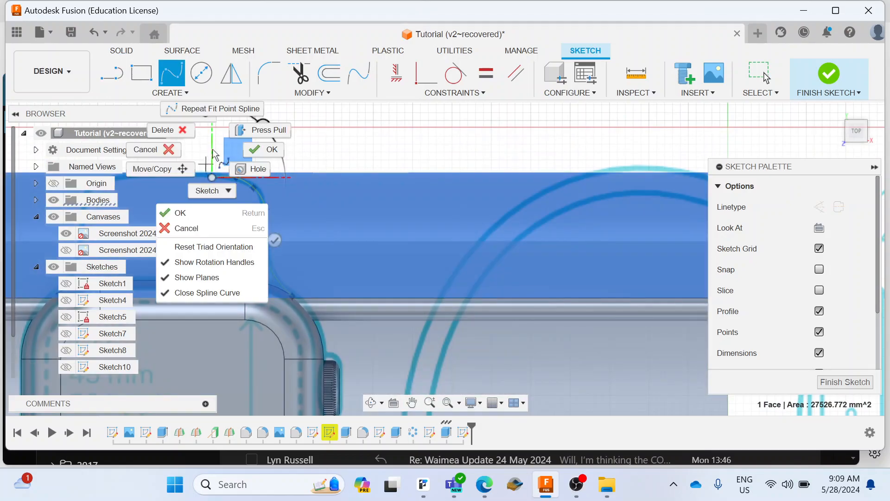
left_click(261, 151)
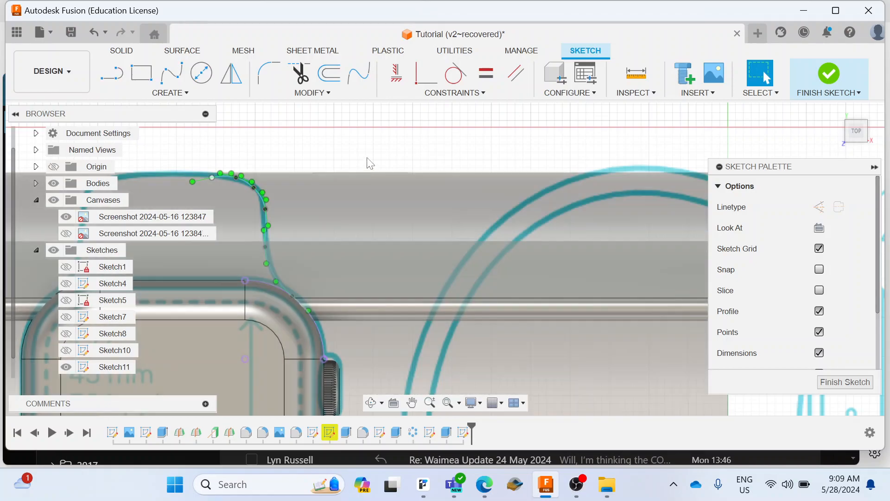
Step: Adjust the spline's fit points and upper endpoint so the curve follows the canvas band outline more closely
left_click(367, 158)
scroll(243, 183, "up", 3)
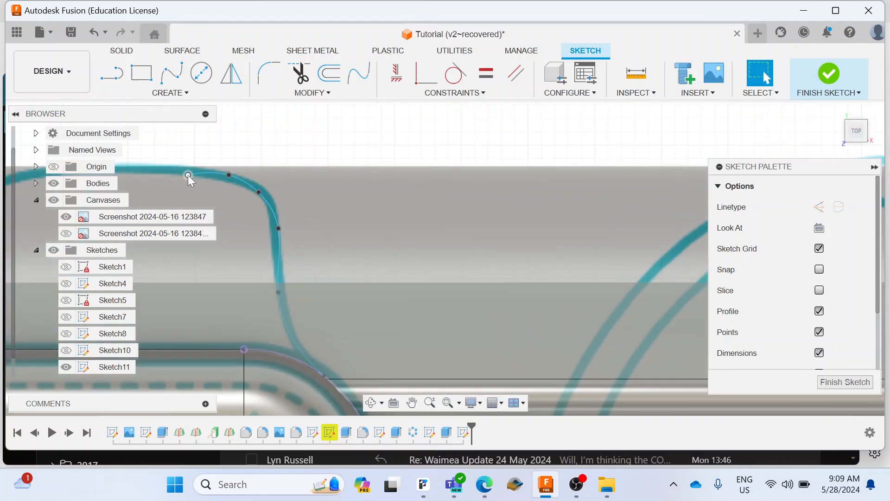
left_click(188, 175)
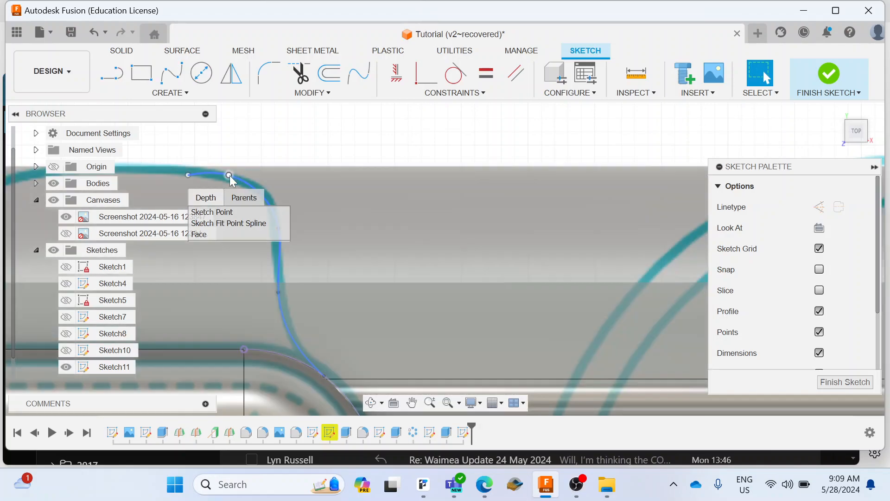
left_click_drag(229, 175, 188, 173)
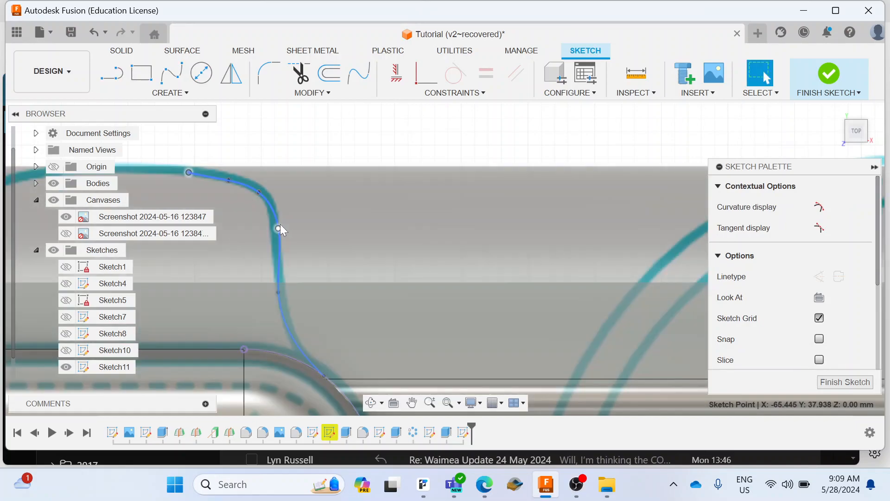
left_click_drag(278, 228, 276, 225)
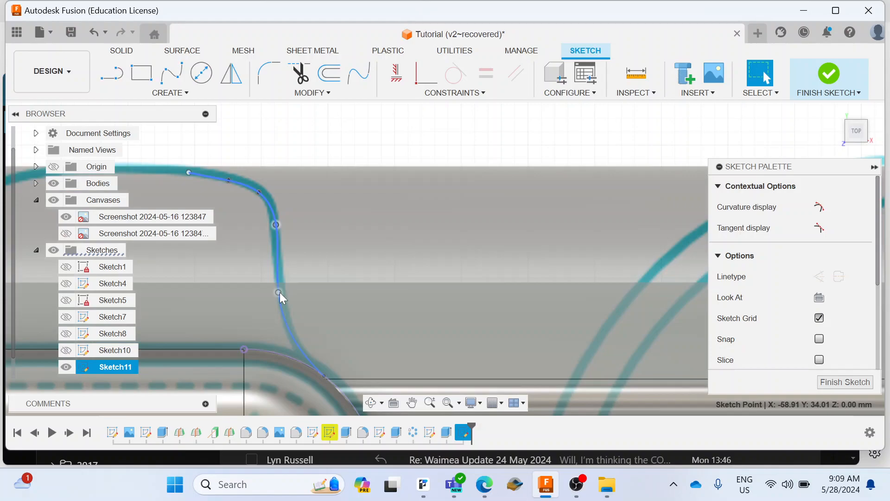
left_click_drag(280, 292, 280, 294)
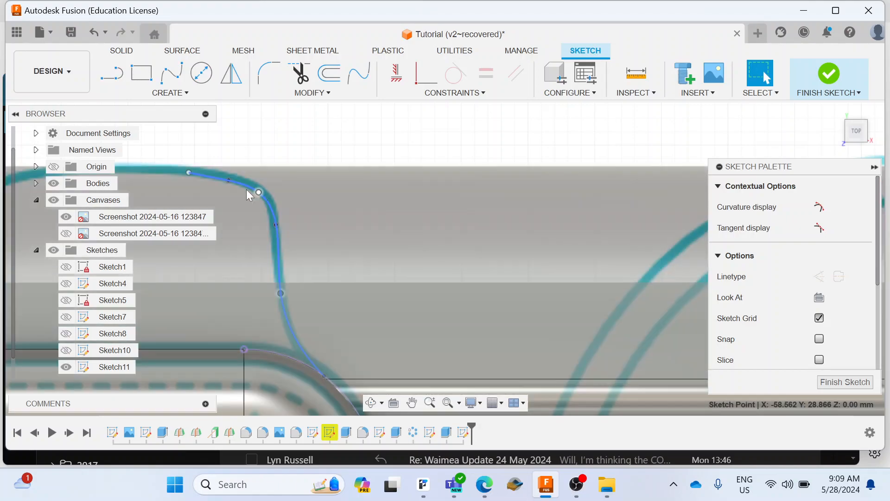
scroll(228, 188, "down", 2)
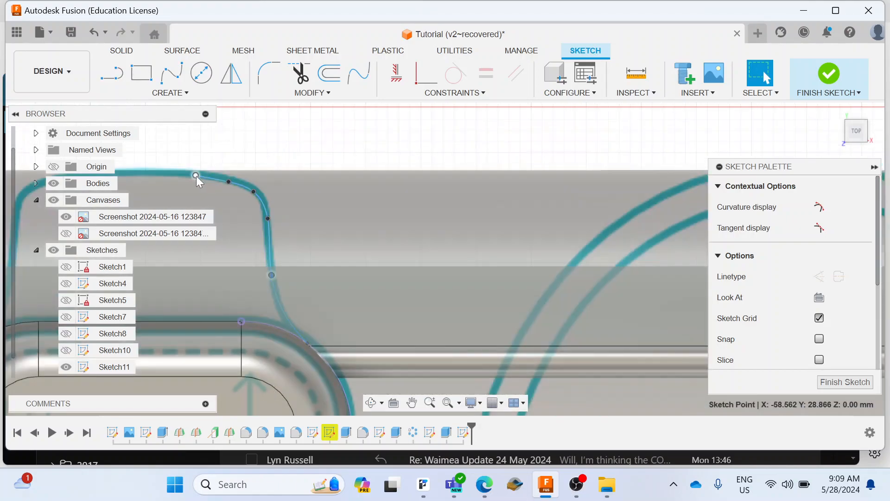
left_click(194, 174)
left_click_drag(194, 170, 256, 188)
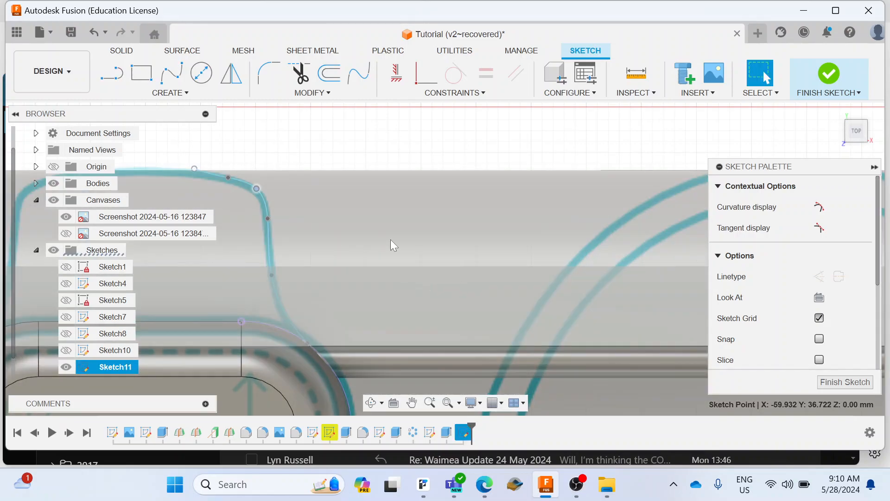
Step: Close the cutting profile with lines from the spline's upper end, up and across past the band, down and back to the case's right edge
scroll(390, 239, "down", 5)
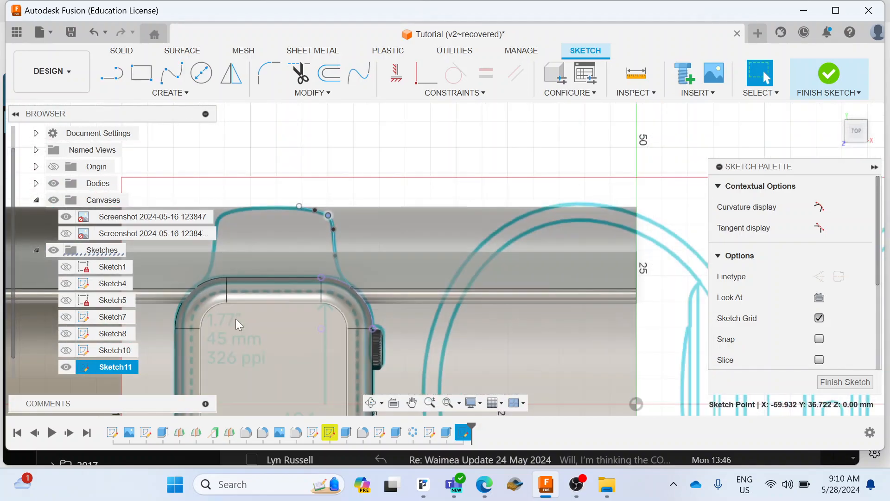
left_click(111, 77)
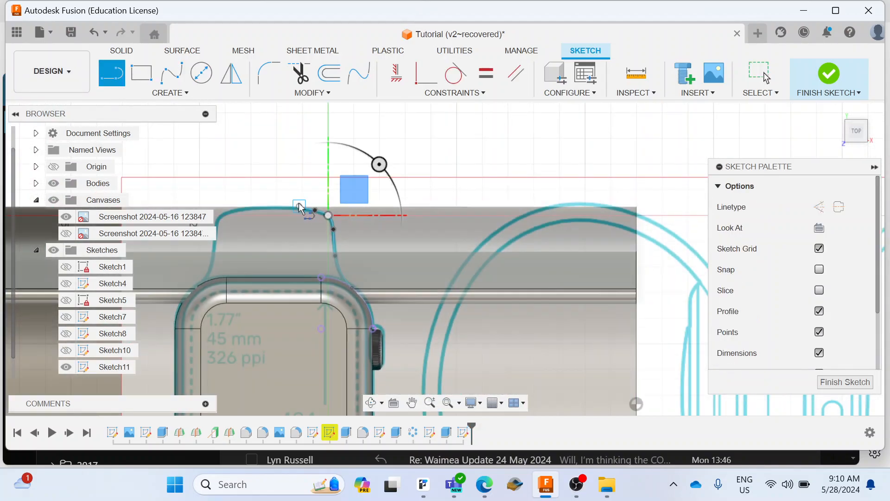
left_click(299, 205)
left_click(299, 157)
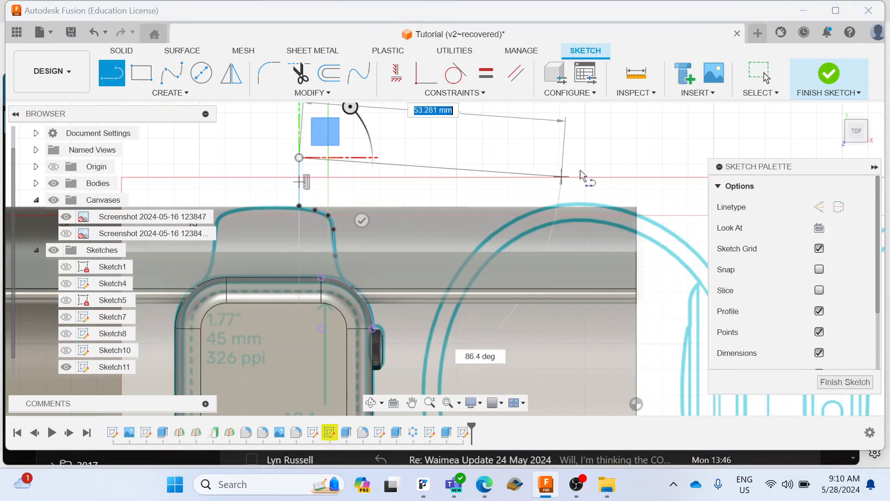
left_click(655, 175)
middle_click_drag(663, 183, 538, 86)
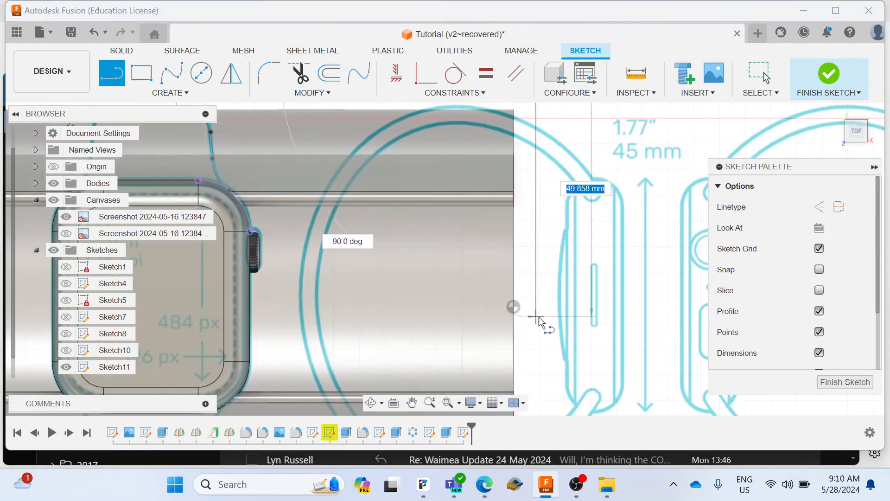
left_click(537, 318)
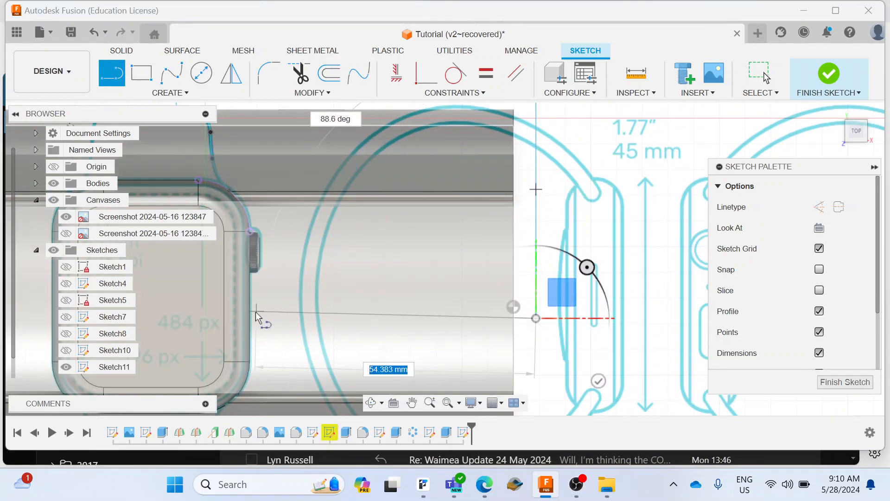
left_click(251, 314)
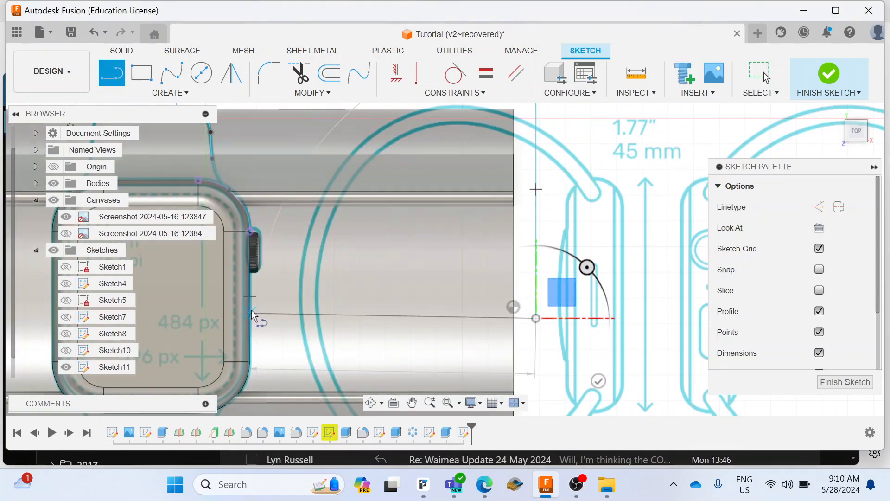
left_click(251, 314)
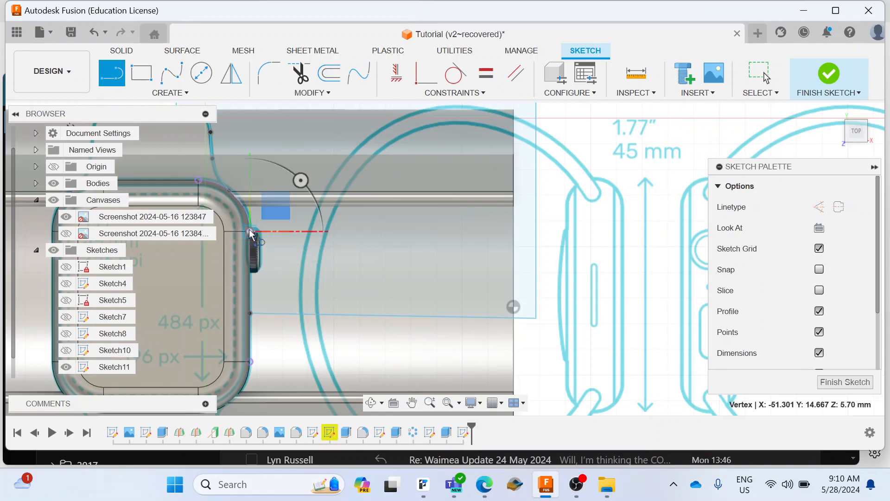
scroll(249, 218, "up", 5)
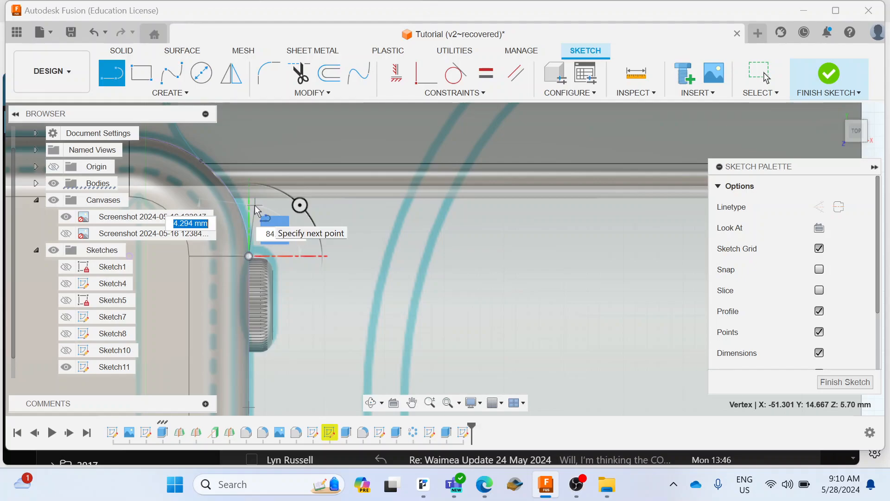
right_click(256, 211)
left_click(297, 204)
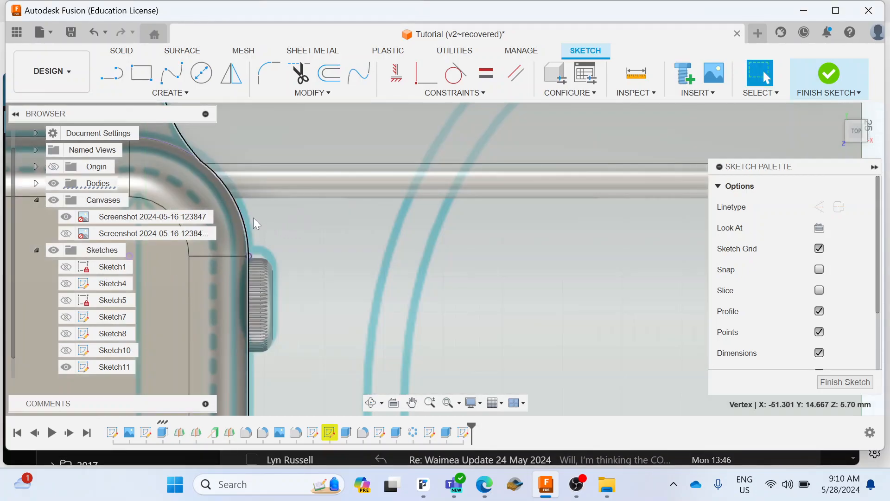
Step: Finish the sketch and set up an Extrude of the closed profile as a Cut, with a distance of -55 mm
scroll(253, 218, "down", 5)
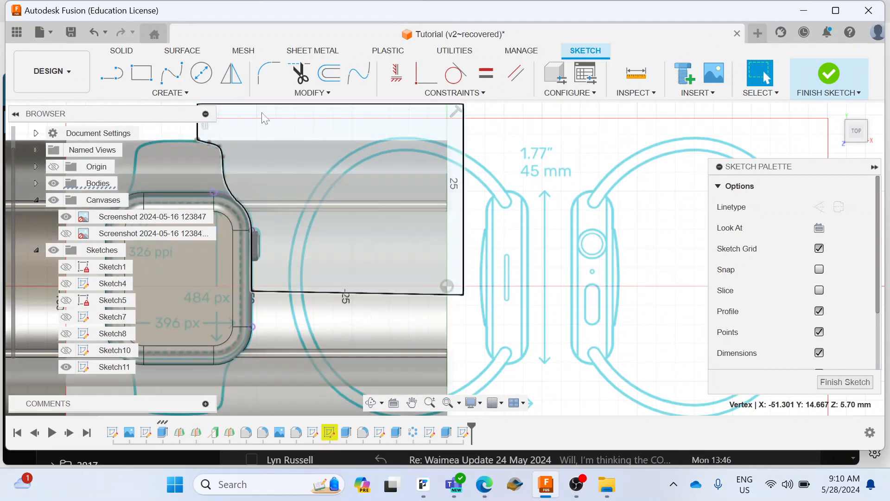
left_click(824, 76)
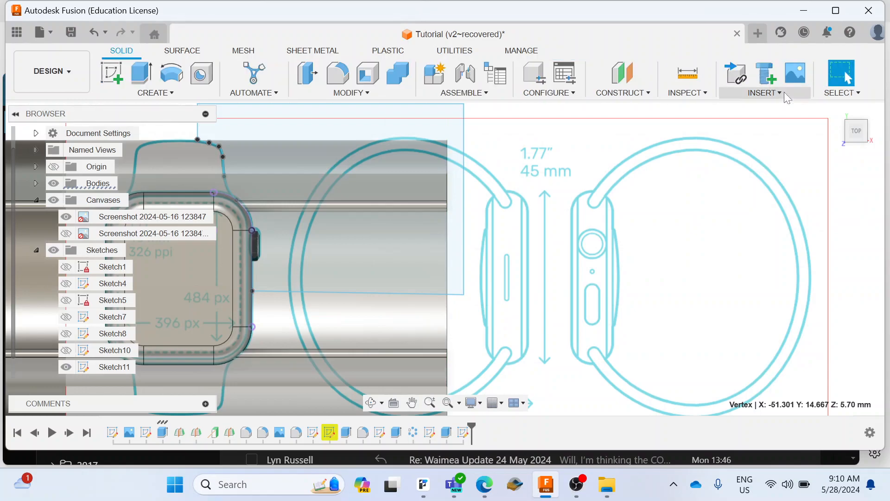
left_click(144, 78)
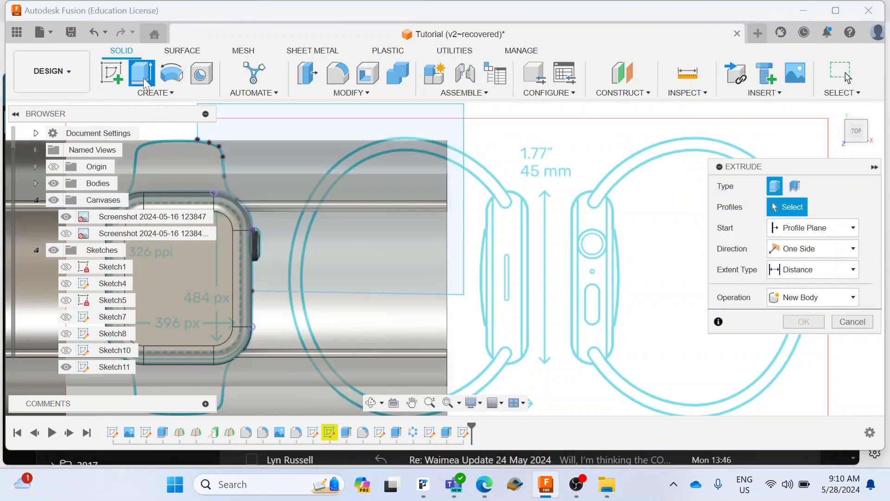
left_click(262, 125)
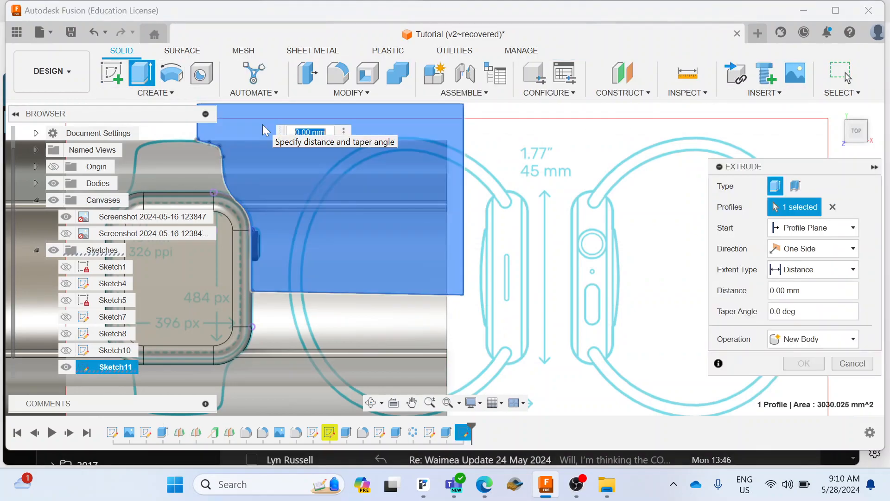
left_click(822, 339)
left_click(797, 399)
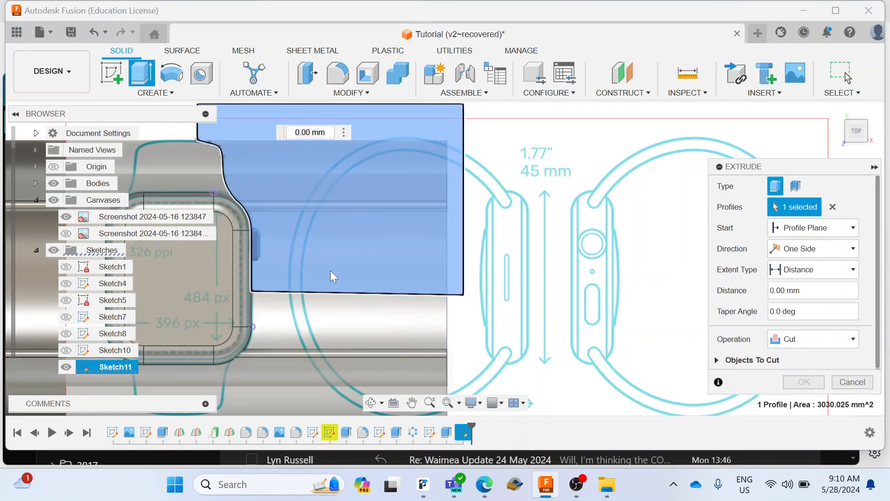
left_click(849, 129)
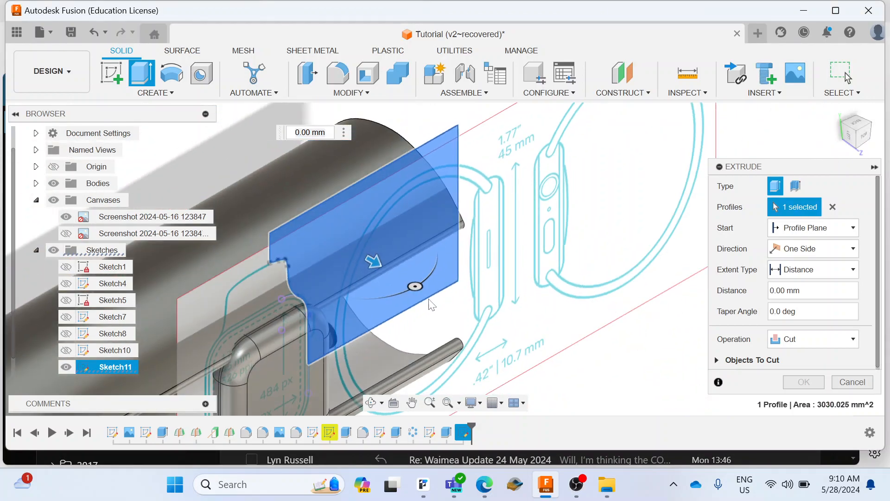
left_click_drag(373, 261, 209, 167)
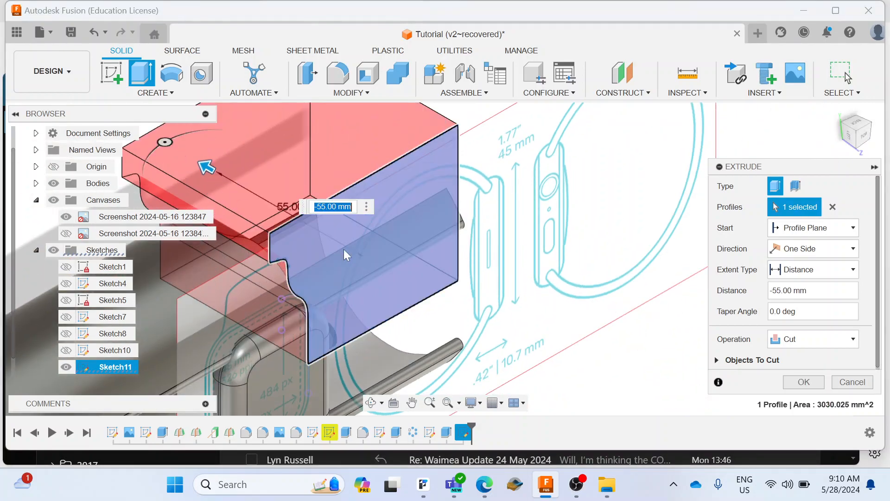
left_click(811, 249)
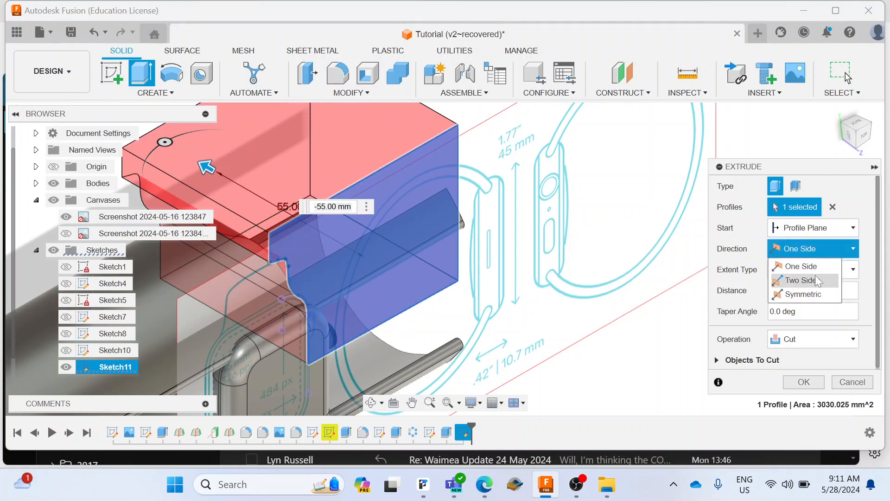
left_click(801, 280)
left_click_drag(367, 252, 500, 333)
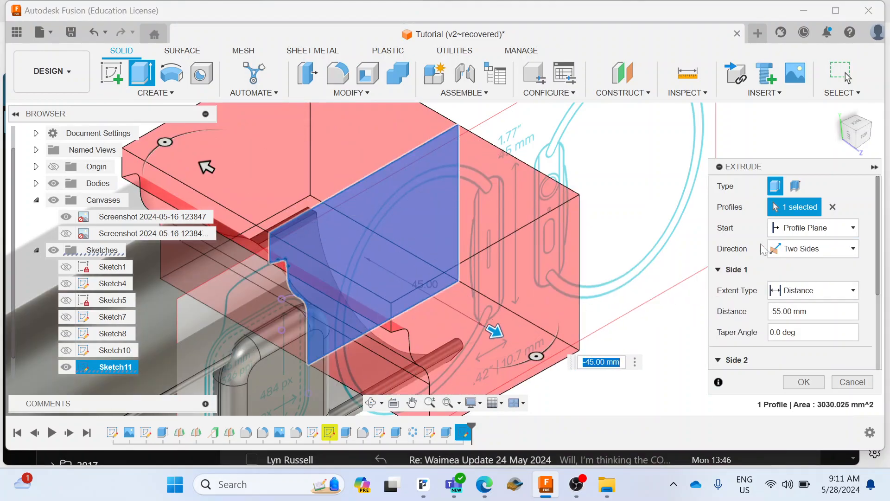
left_click(870, 125)
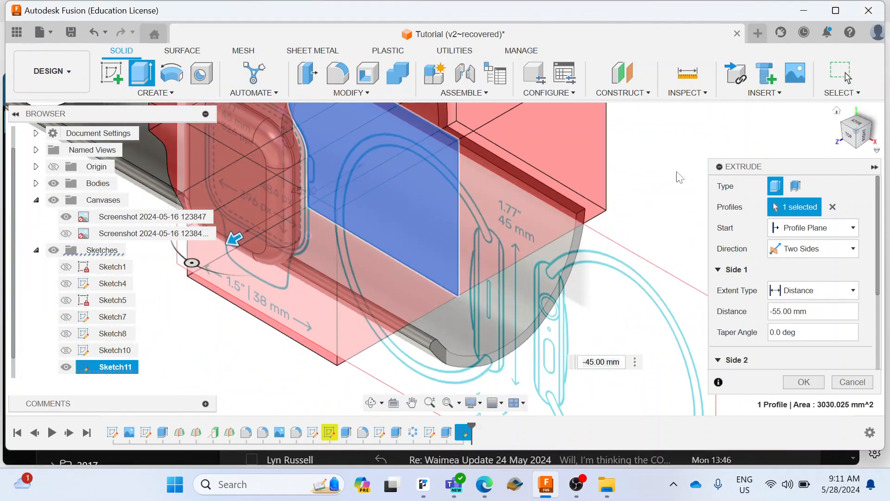
middle_click_drag(300, 180, 421, 295)
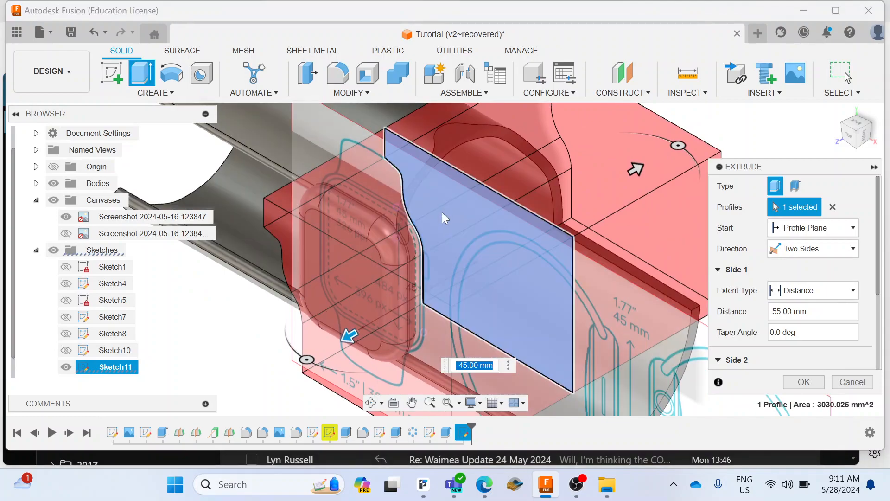
scroll(464, 167, "down", 1)
middle_click_drag(464, 161, 424, 276)
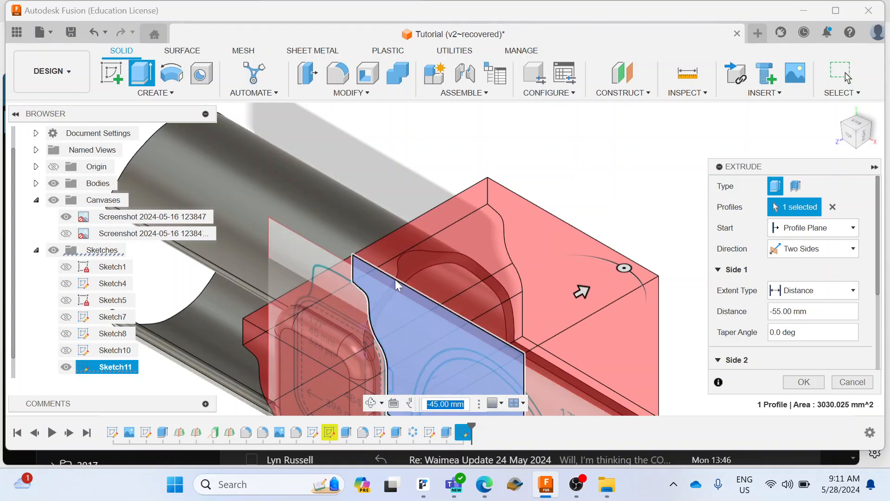
left_click(850, 382)
Step: Edit the cutting sketch, Sketch11, and move its left vertical line to the canvas band's upper-right corner, finishing the sketch
scroll(556, 302, "up", 3)
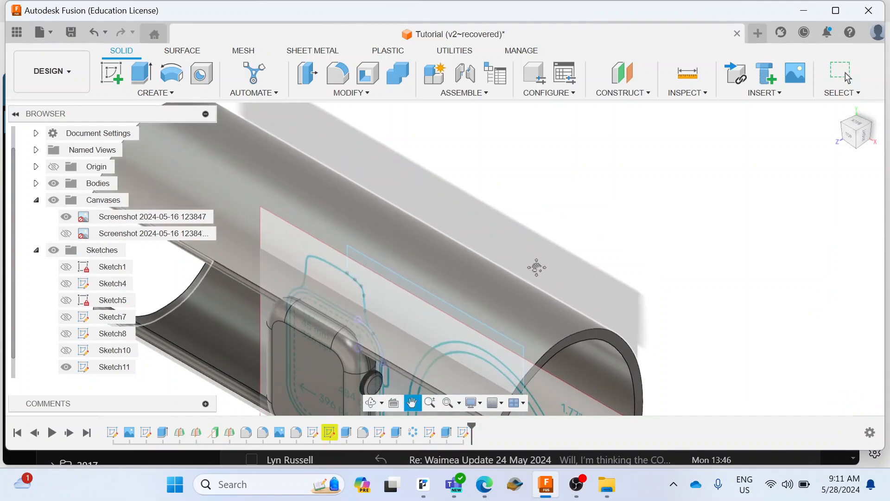
right_click(121, 369)
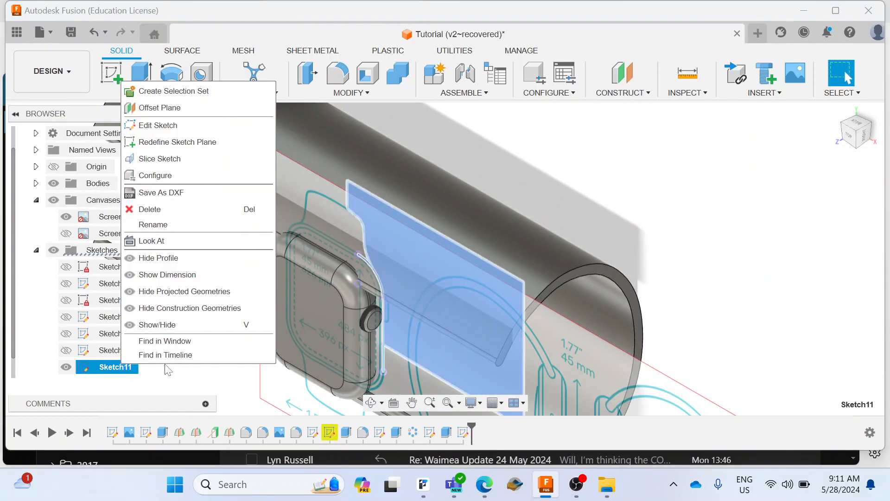
left_click(187, 125)
scroll(349, 250, "up", 3)
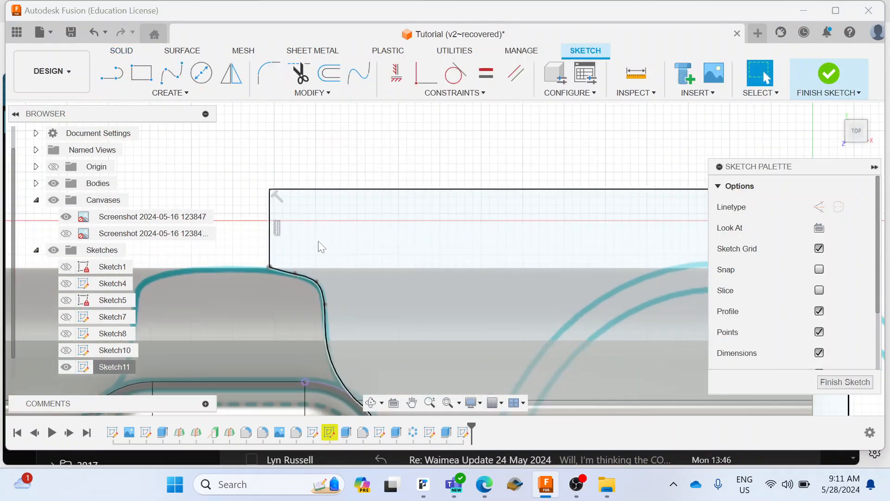
left_click_drag(268, 225, 317, 239)
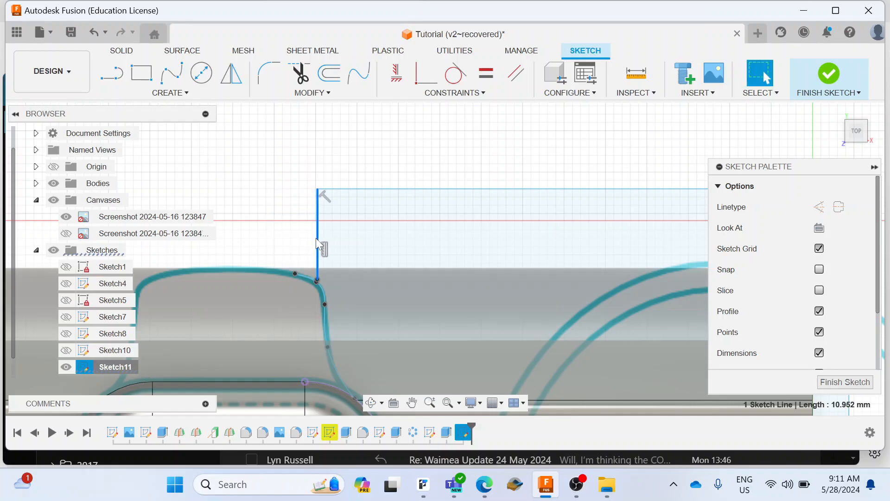
left_click(833, 73)
Step: Move the leftover spline fit point onto the upper-right corner of the canvas band outline
scroll(441, 242, "up", 5)
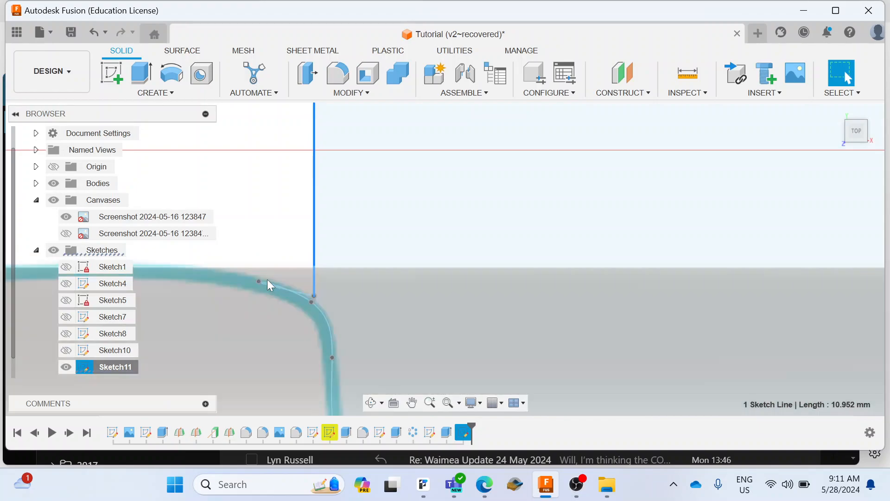
left_click_drag(259, 280, 312, 304)
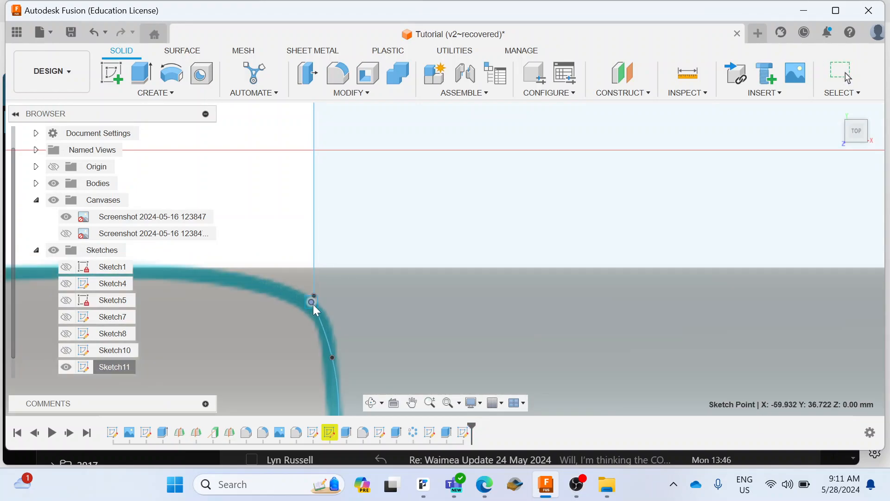
scroll(435, 322, "down", 3)
scroll(438, 317, "down", 3)
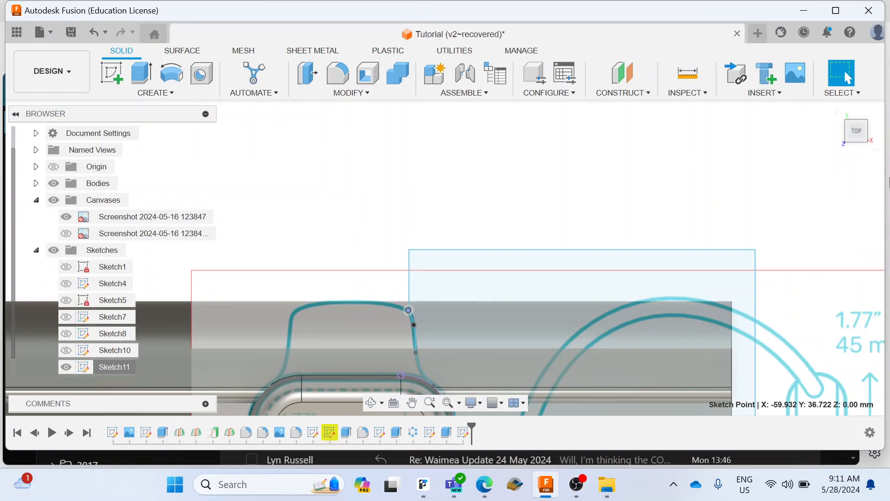
Step: Set up a two-sided Extrude Cut of the Sketch11 profile, with 25 mm on side 1 and 60 mm on side 2
left_click(847, 125)
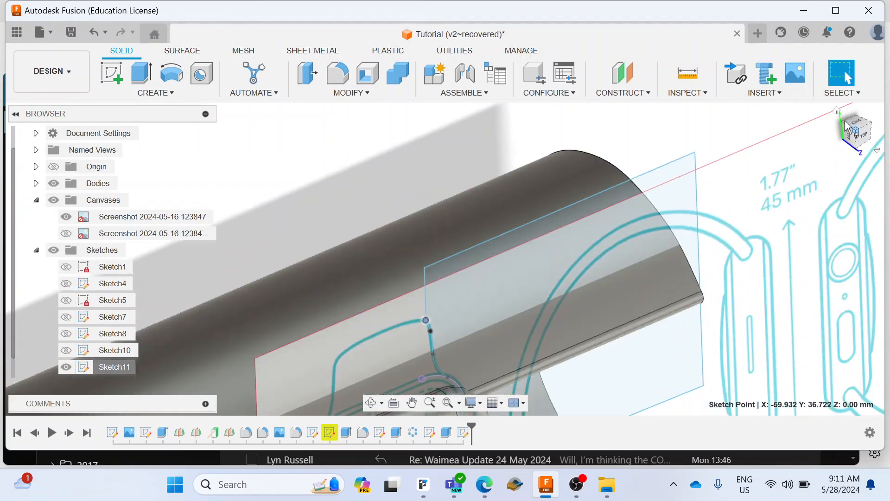
left_click(142, 72)
left_click(524, 260)
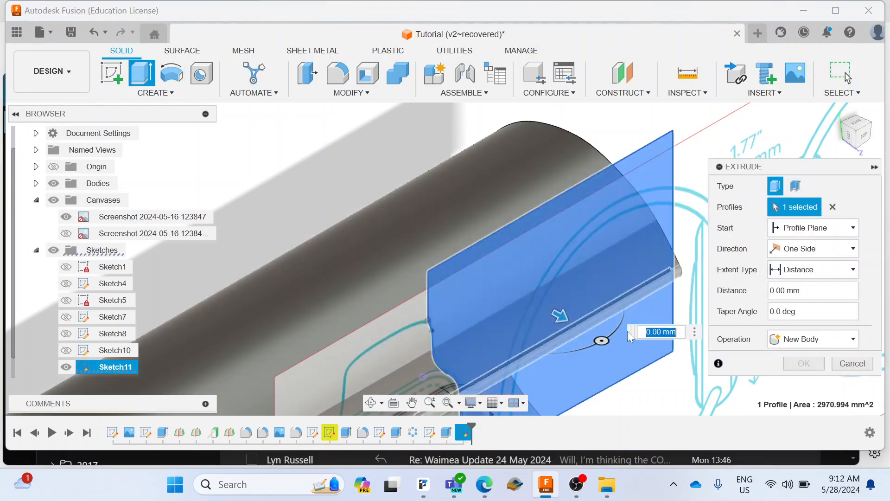
left_click(805, 339)
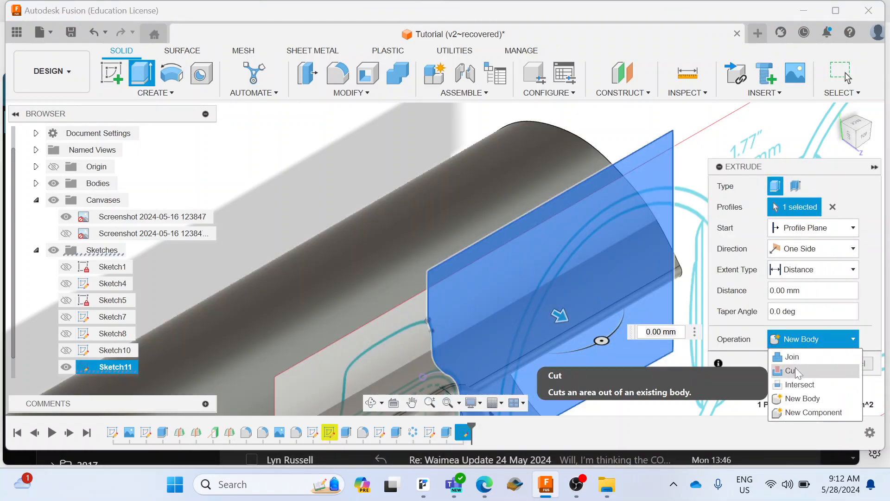
left_click(797, 371)
left_click(813, 249)
left_click(811, 279)
left_click_drag(537, 306, 310, 175)
scroll(572, 295, "down", 1)
middle_click_drag(573, 295, 492, 199)
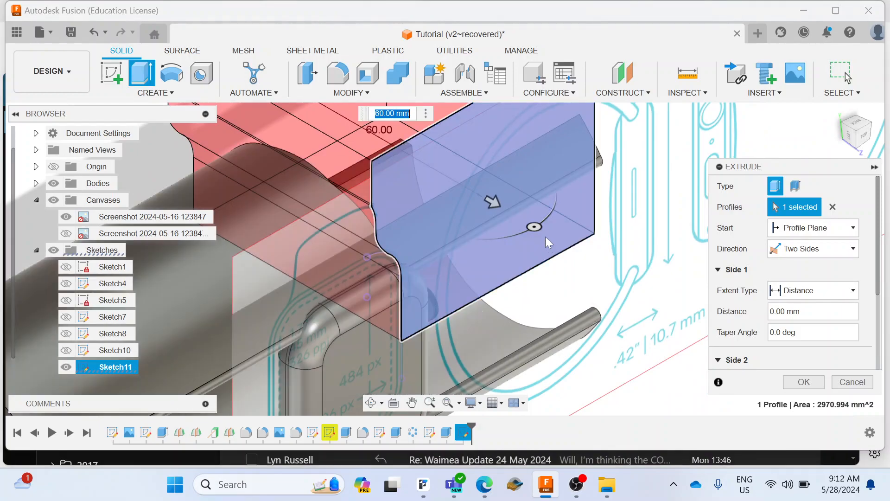
left_click_drag(482, 200, 598, 260)
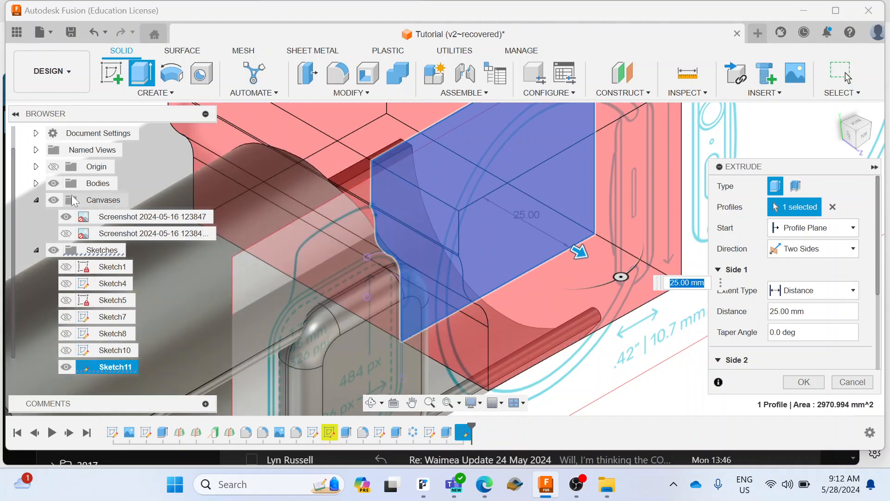
Step: Hide the Knob and Body1 bodies to exclude them from the cut, and apply the extrusion to the band
left_click(36, 183)
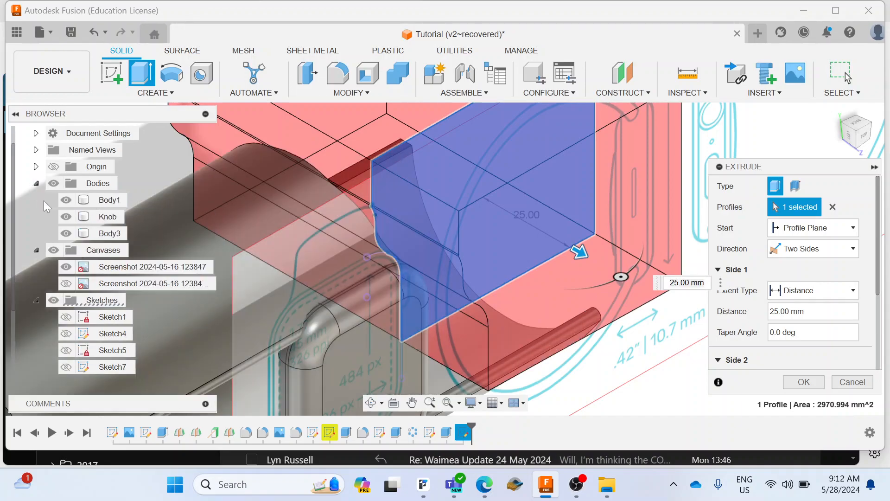
left_click(66, 217)
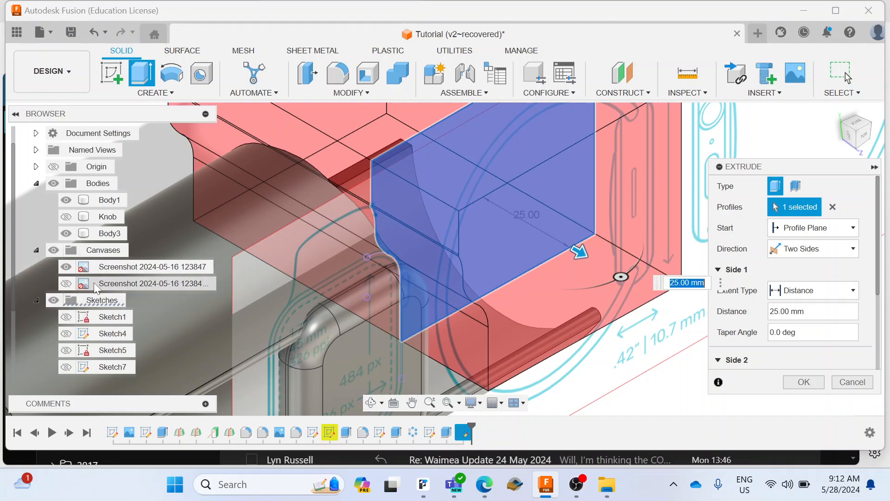
left_click(65, 200)
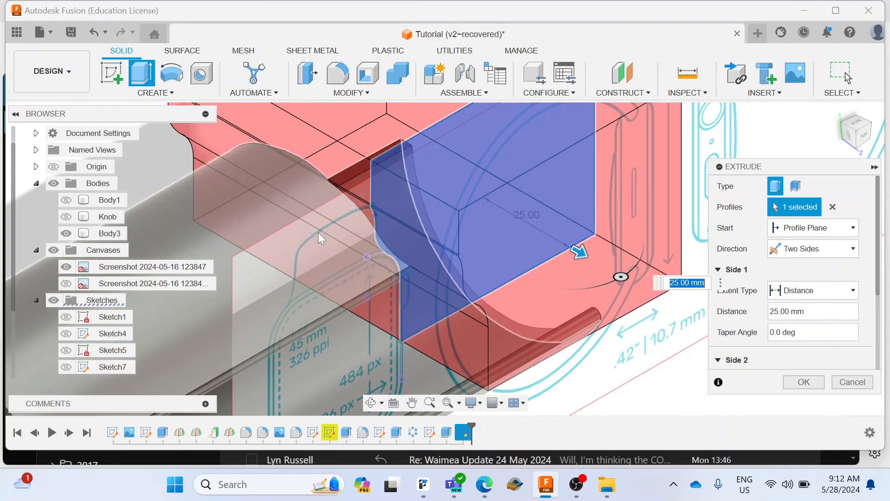
left_click(804, 382)
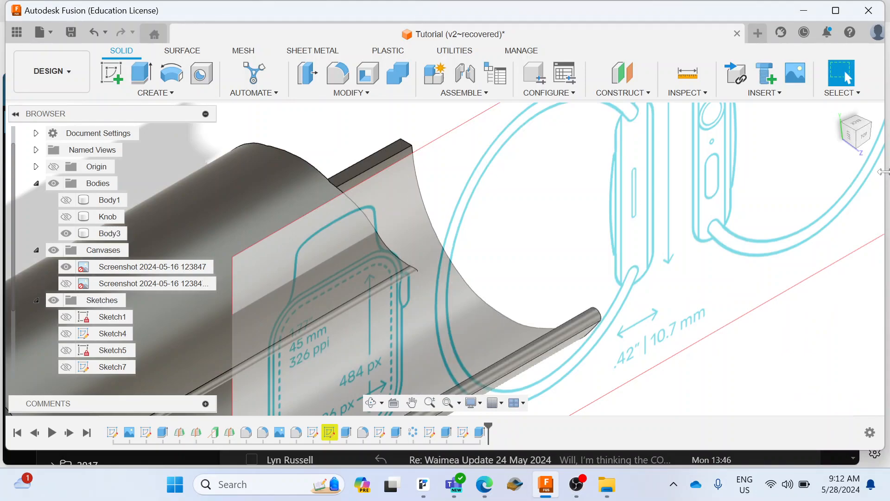
Step: Edit Sketch11 again and shift its left vertical line slightly inward over the band's upper end, making it about 10.2 mm long
left_click(858, 145)
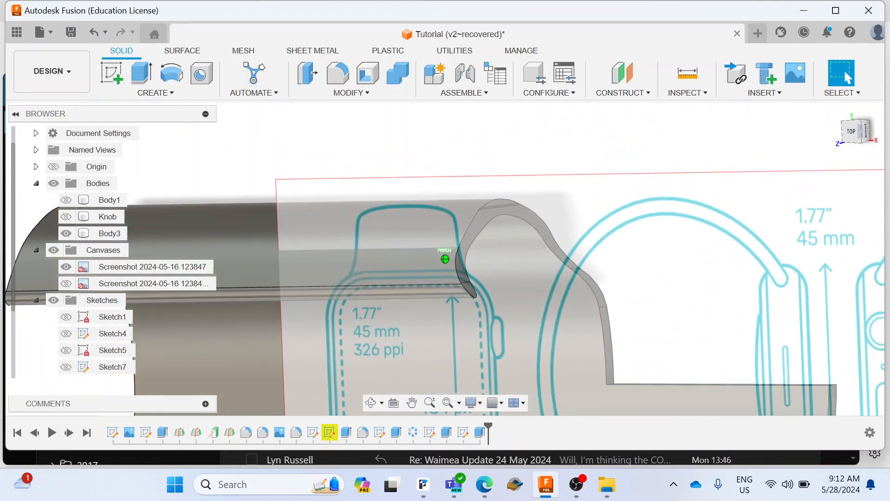
left_click_drag(853, 135, 867, 135)
left_click(423, 190)
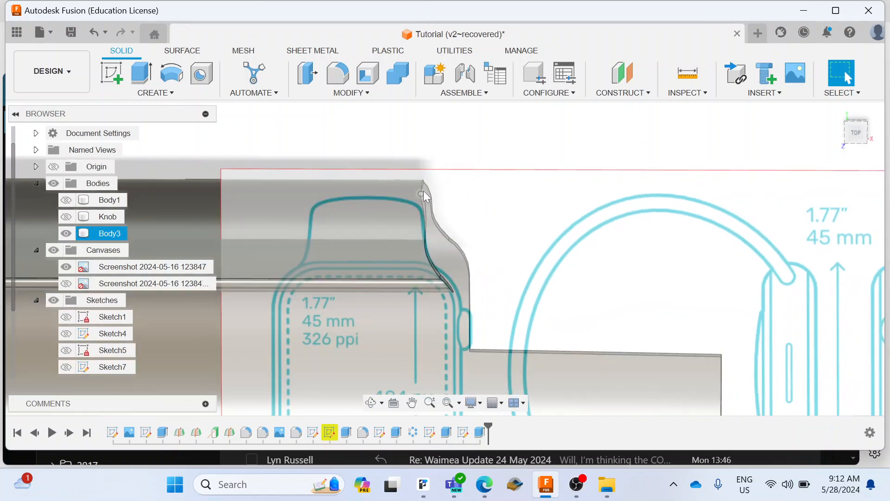
key("Escape")
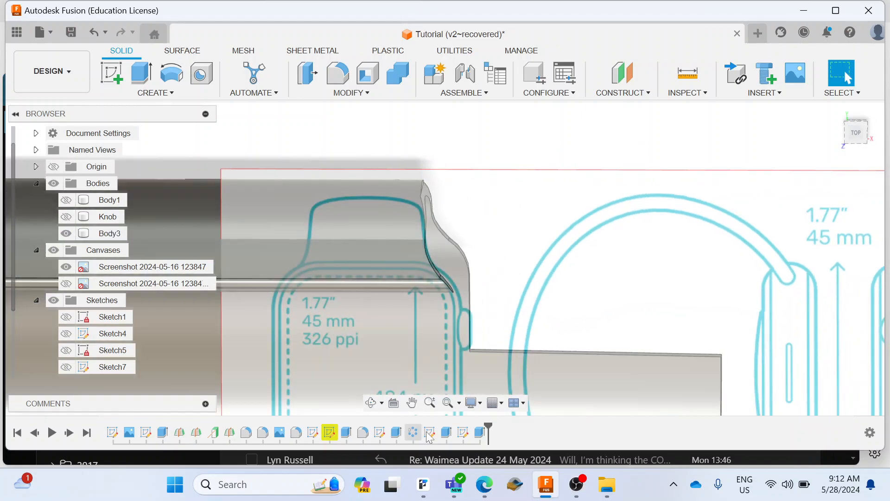
right_click(462, 435)
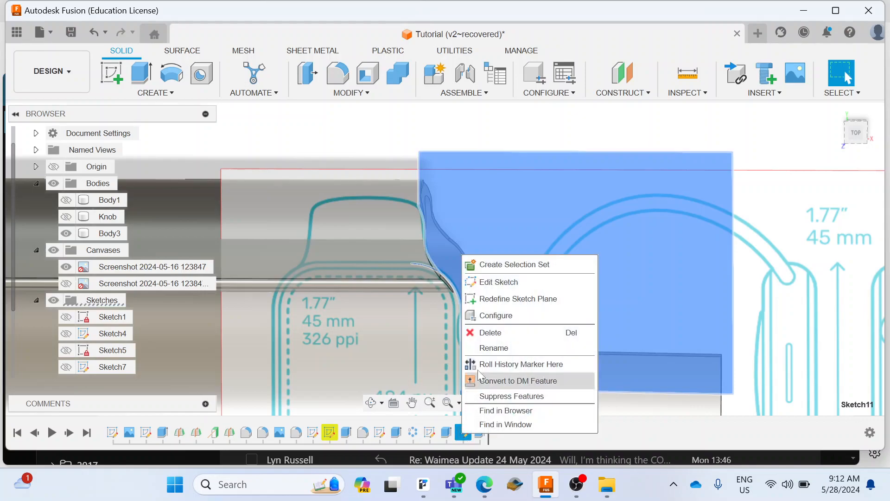
left_click(507, 282)
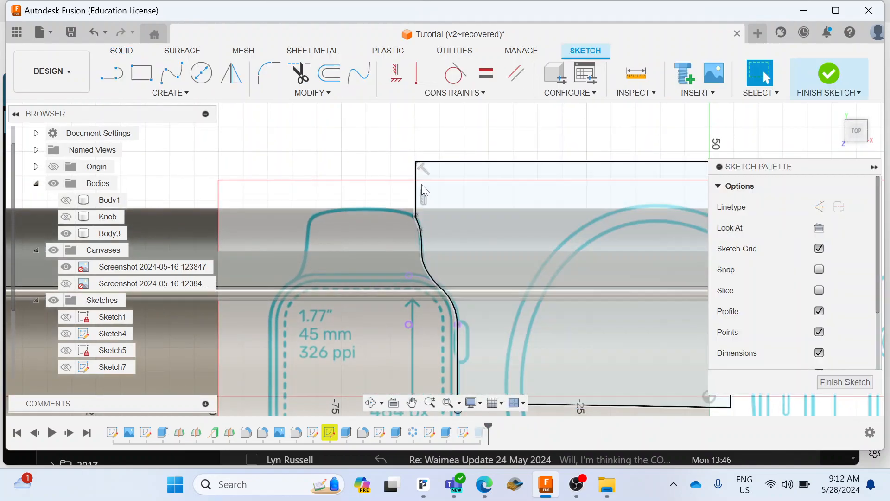
left_click(418, 186)
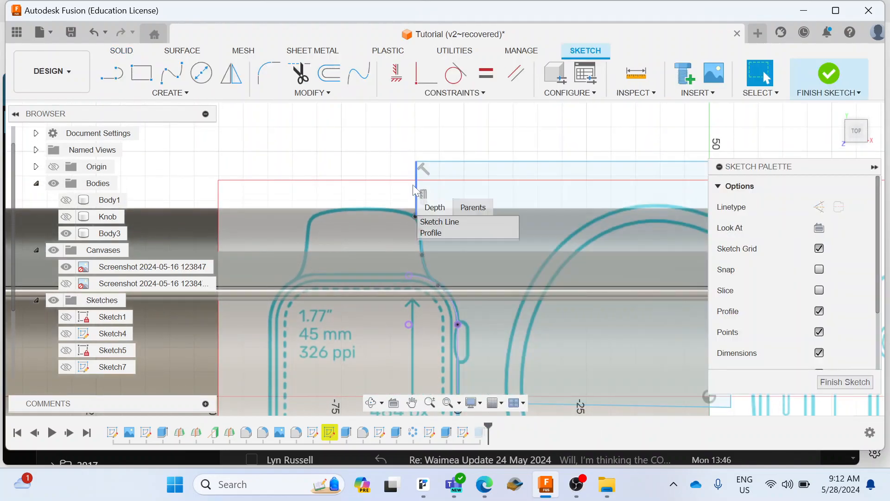
left_click_drag(416, 176, 404, 173)
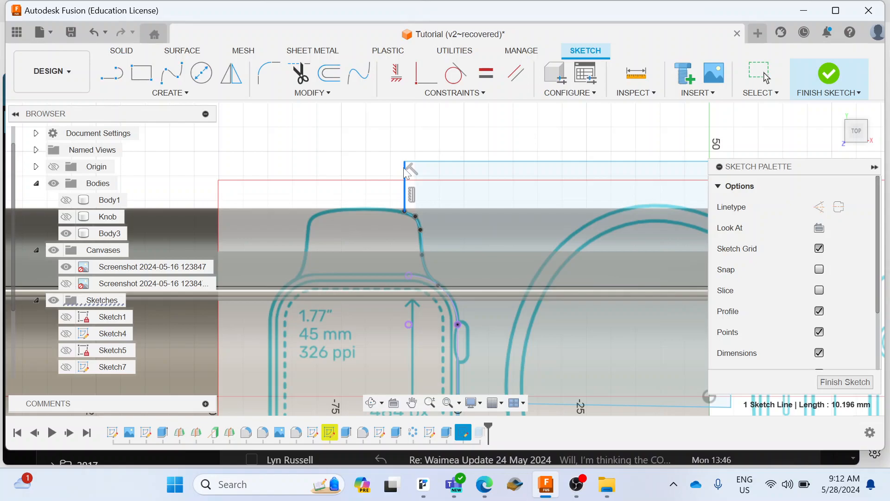
left_click(834, 76)
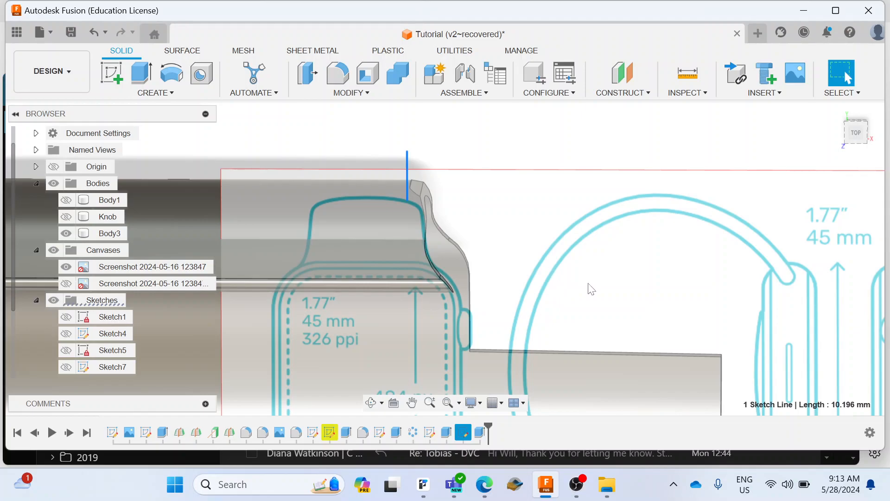
Step: Show the construction planes over the watch band
scroll(591, 289, "down", 5)
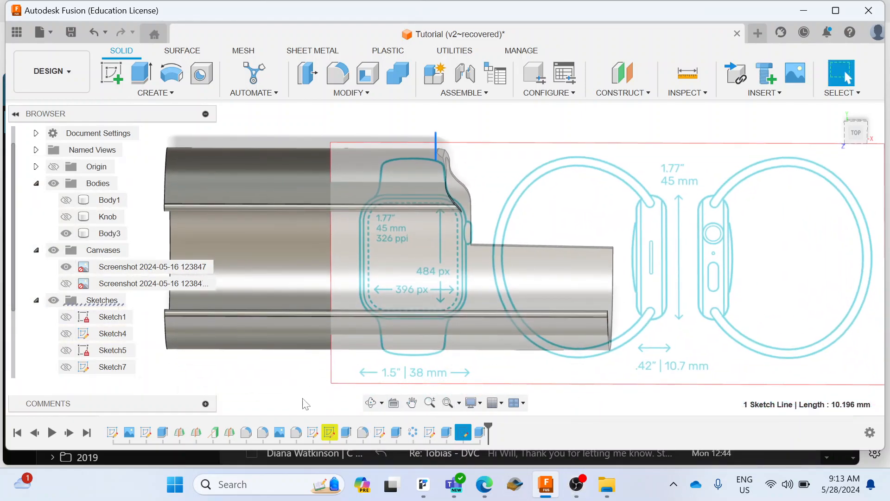
scroll(46, 341, "down", 3)
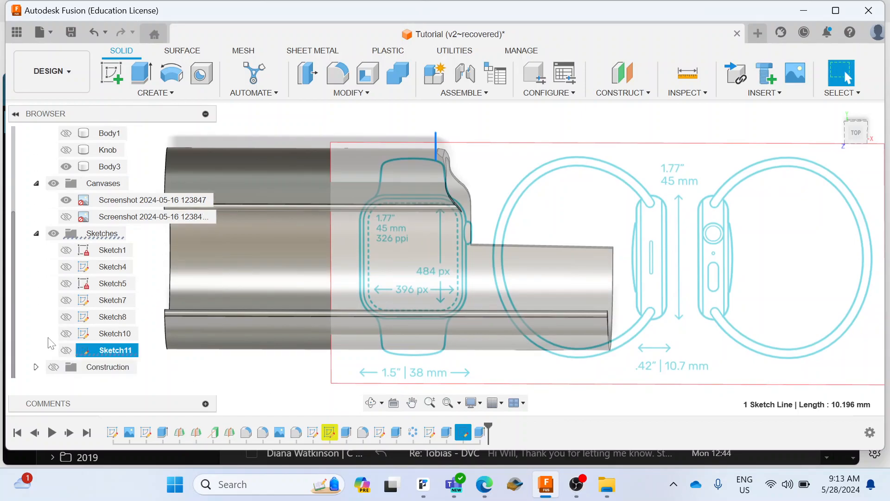
left_click(54, 367)
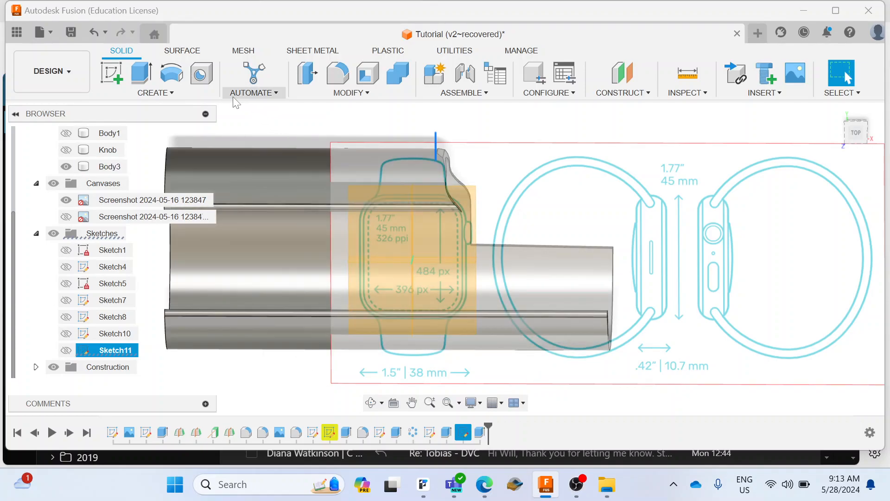
Step: Mirror the Extrude5 cut as a feature across the vertical construction plane through the middle of the watch, with the Adjust compute type
left_click(199, 96)
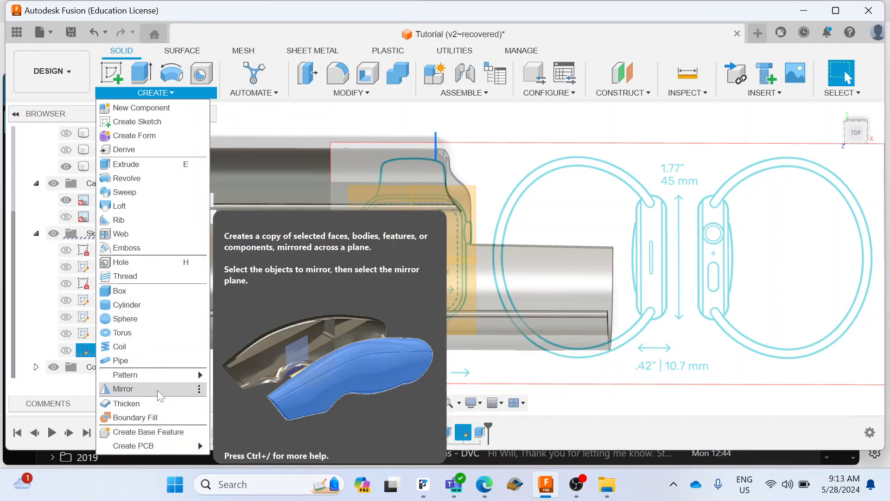
left_click(157, 391)
left_click(814, 185)
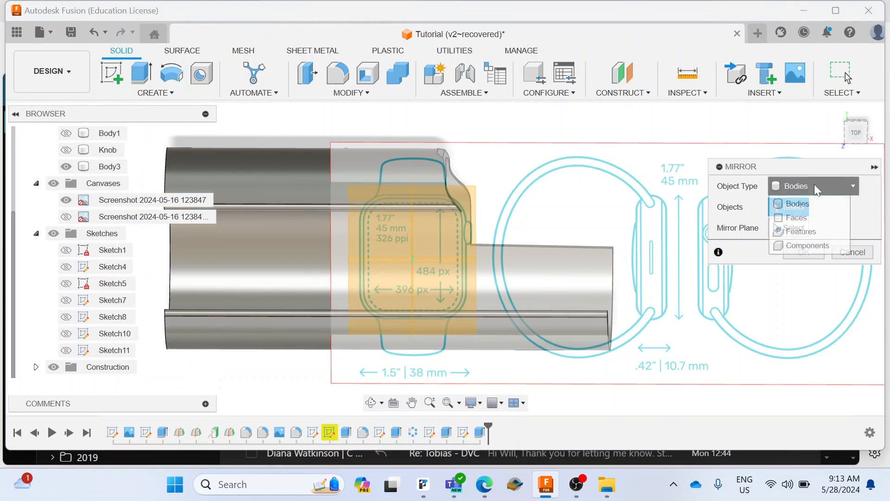
left_click(817, 232)
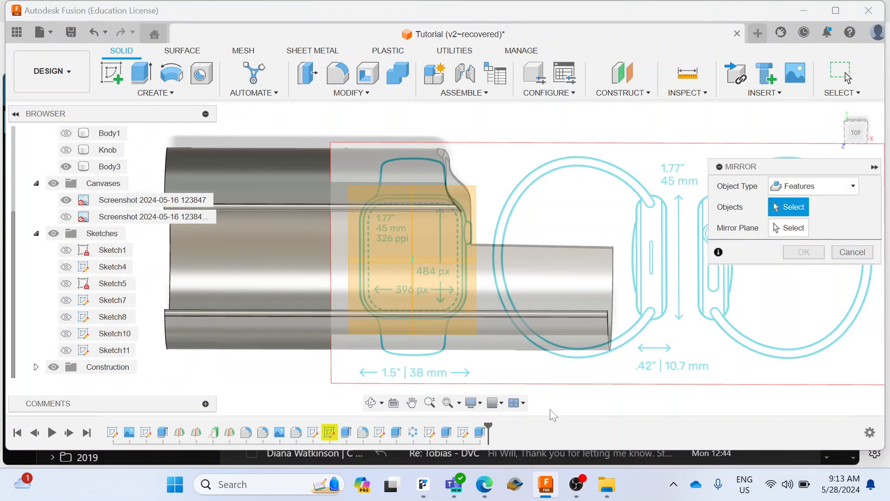
left_click(480, 433)
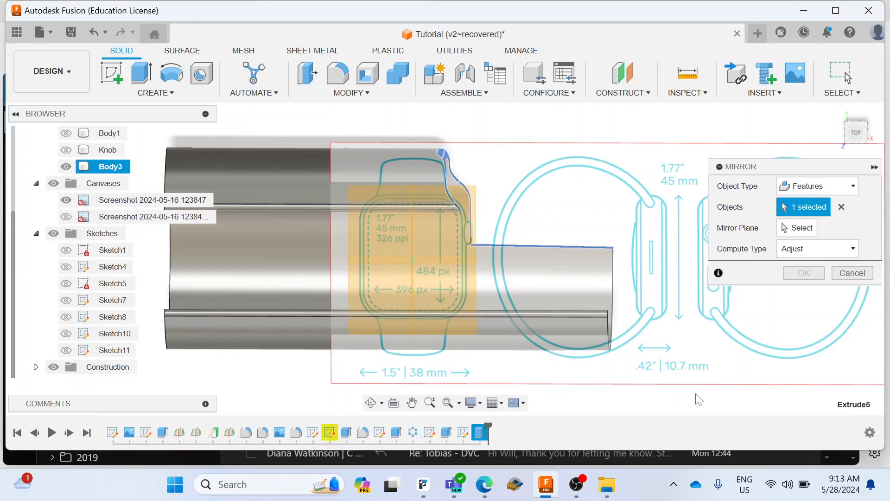
left_click(798, 227)
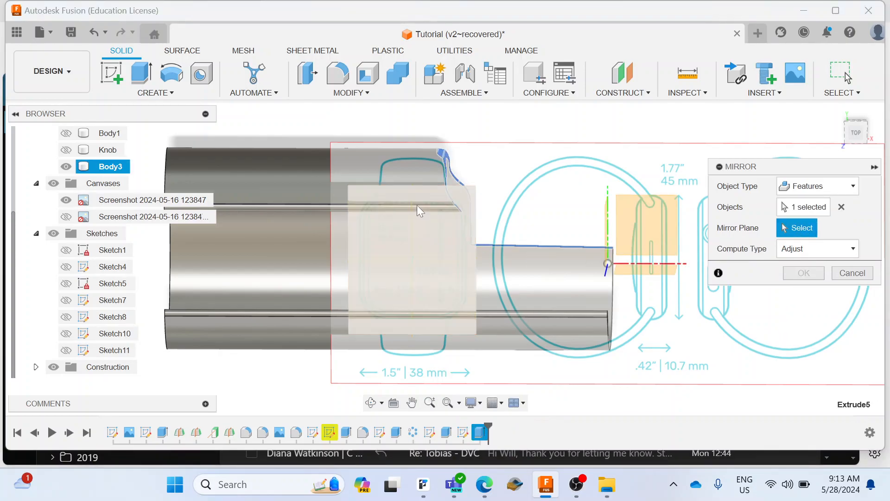
scroll(416, 202, "up", 5)
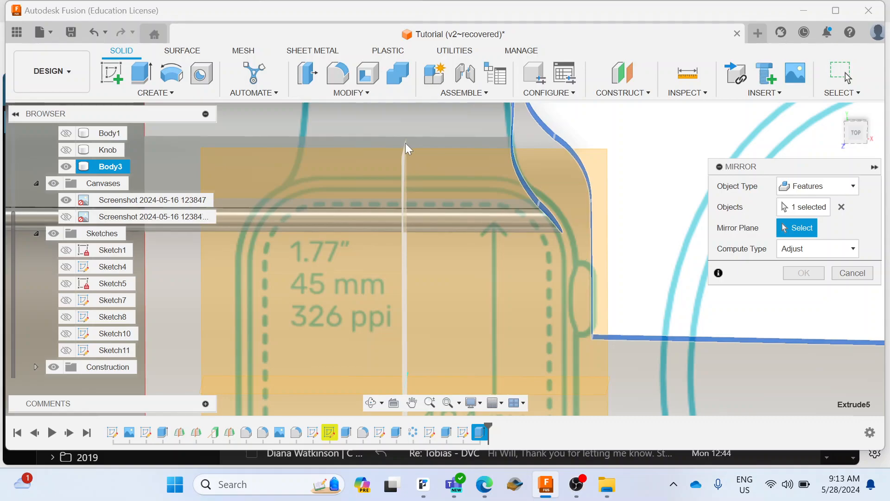
left_click(405, 145)
scroll(405, 164, "down", 5)
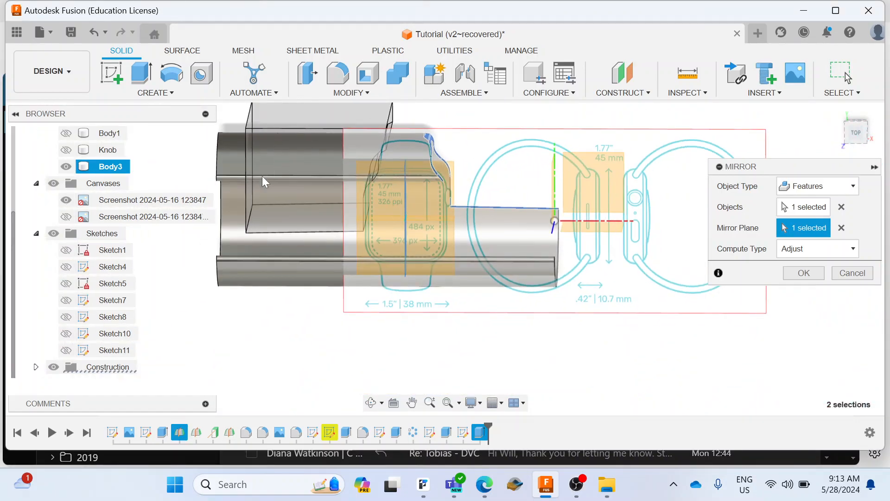
left_click(804, 273)
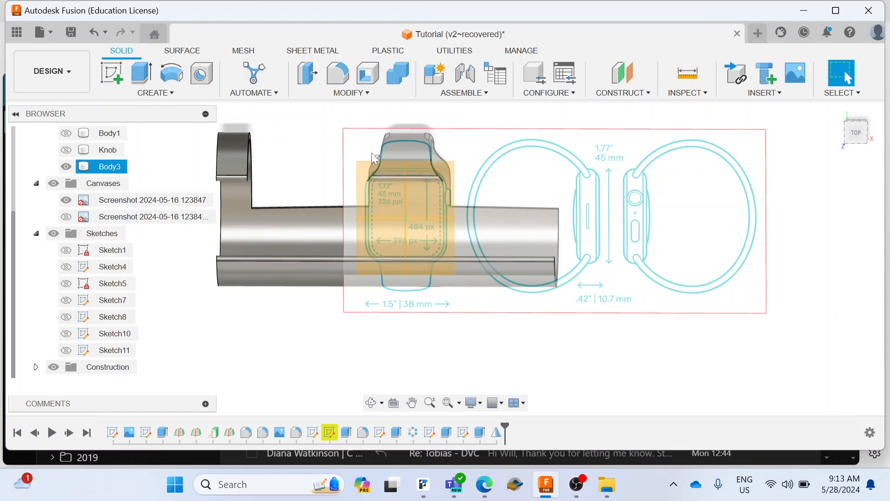
Step: Mirror both the Extrude5 cut and its mirrored copy as features across the horizontal construction plane through the middle of the watch
left_click(173, 92)
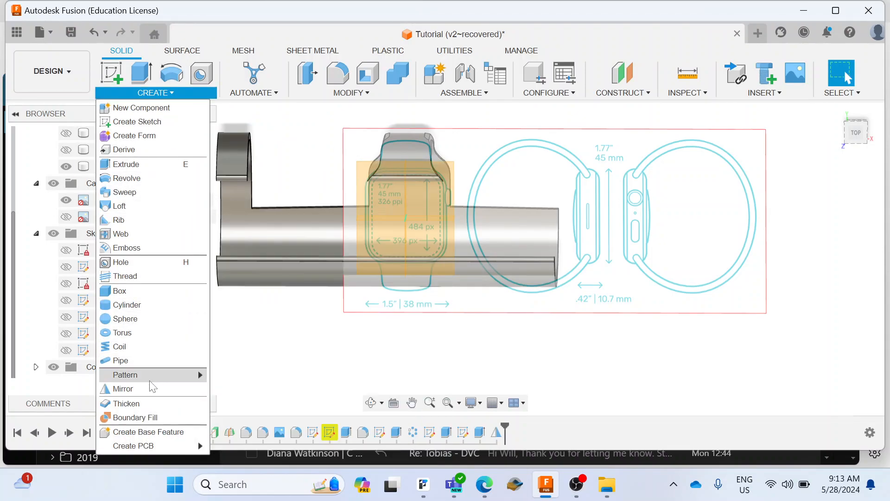
left_click(150, 388)
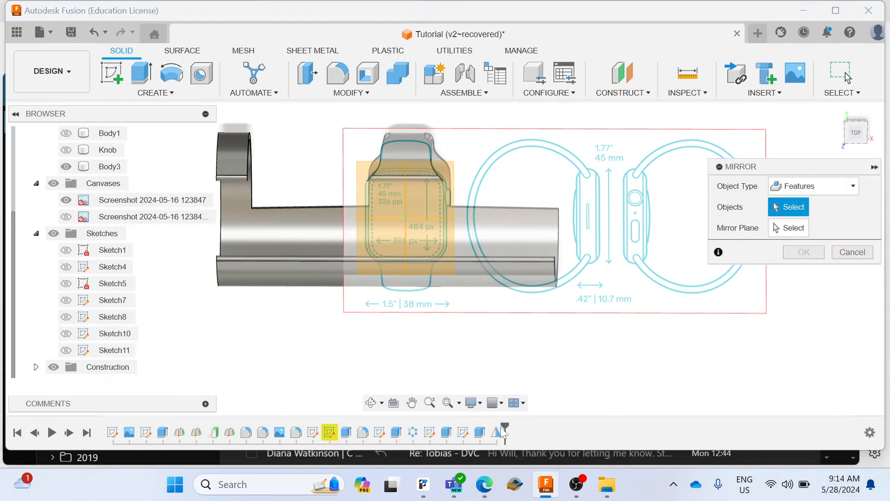
left_click(480, 432)
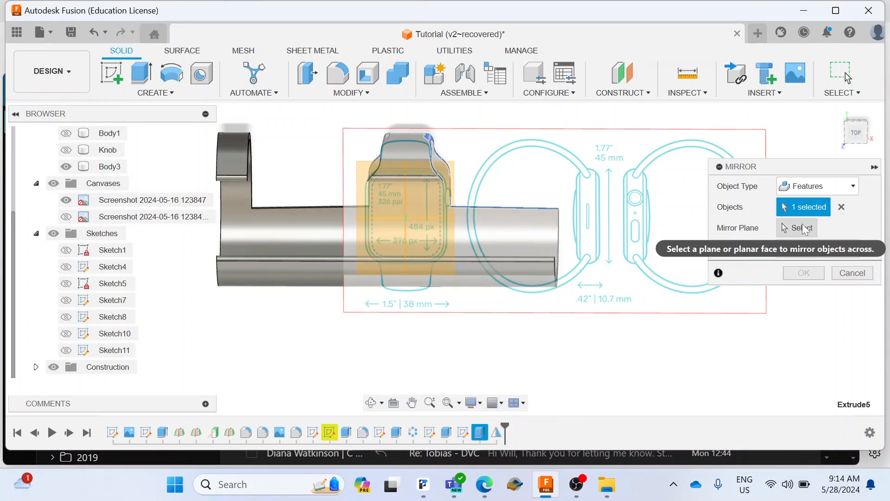
left_click(495, 435)
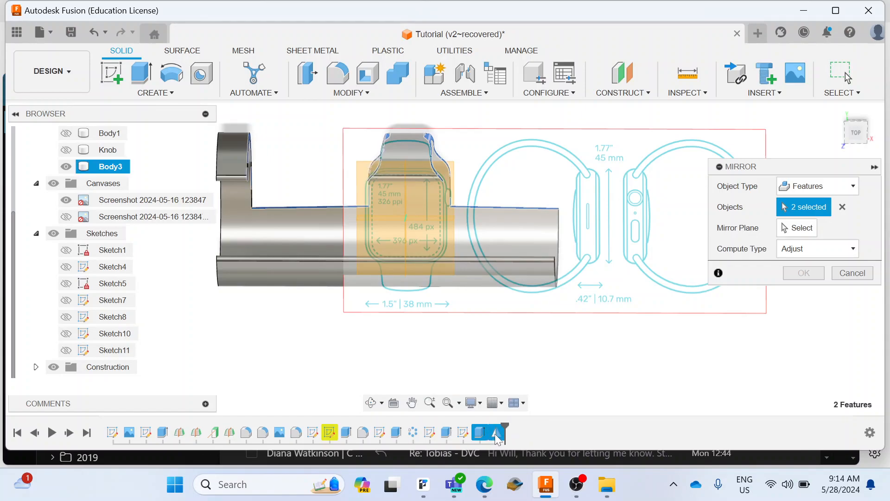
left_click(802, 228)
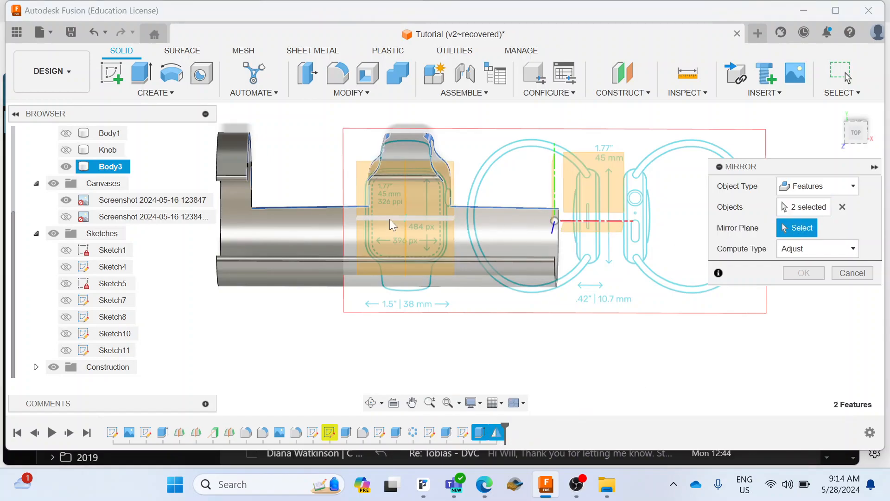
scroll(496, 217, "up", 1)
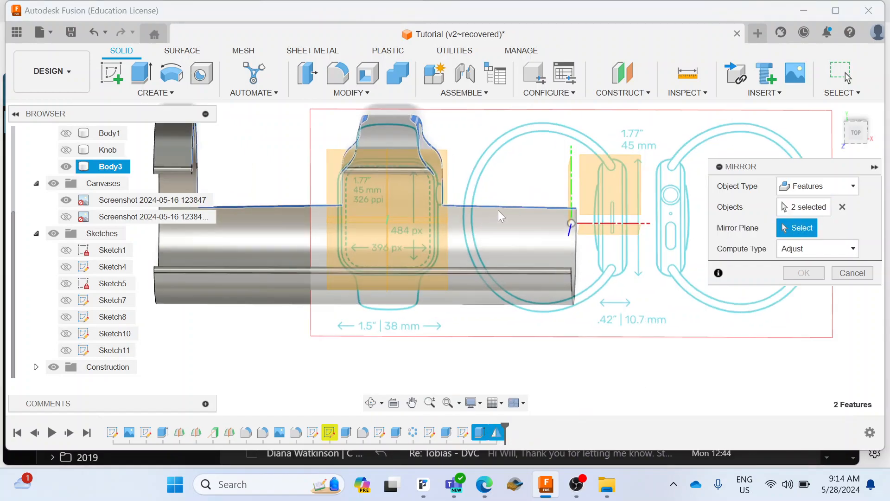
left_click(849, 125)
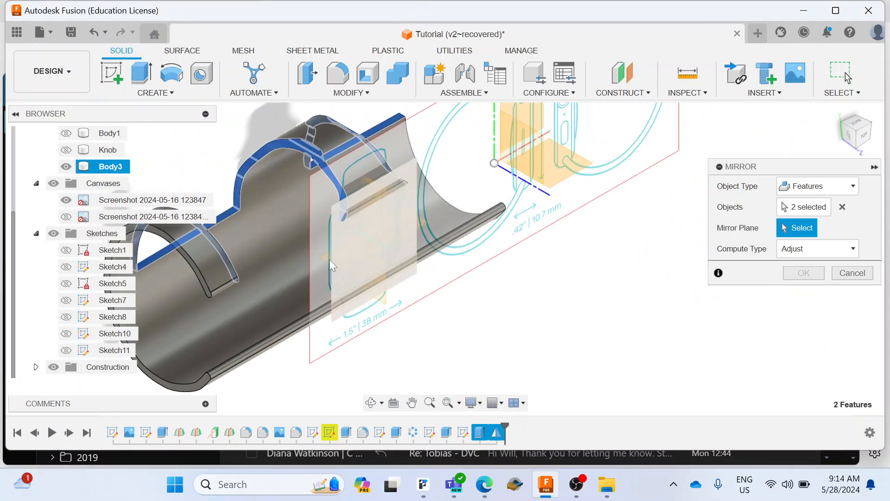
left_click(321, 254)
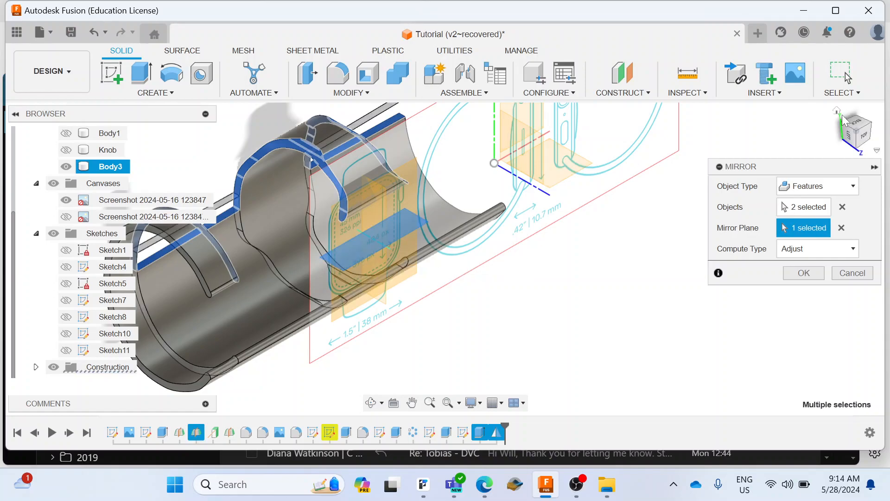
left_click(861, 141)
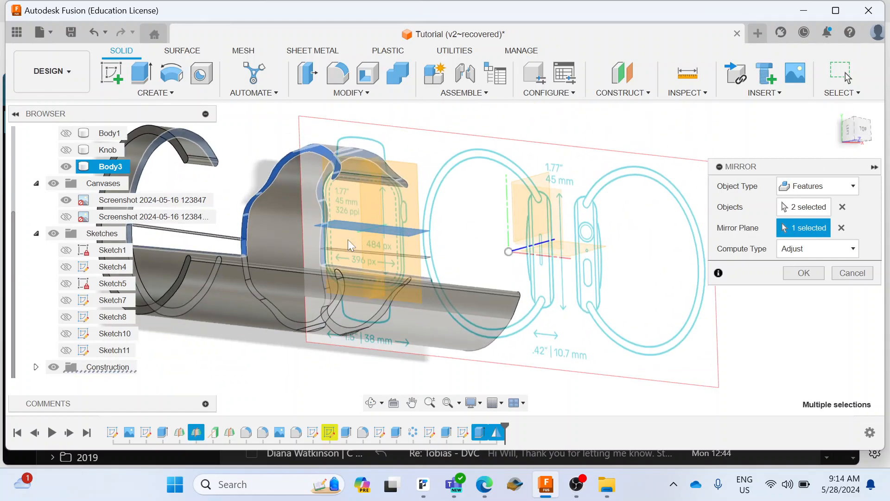
left_click(804, 273)
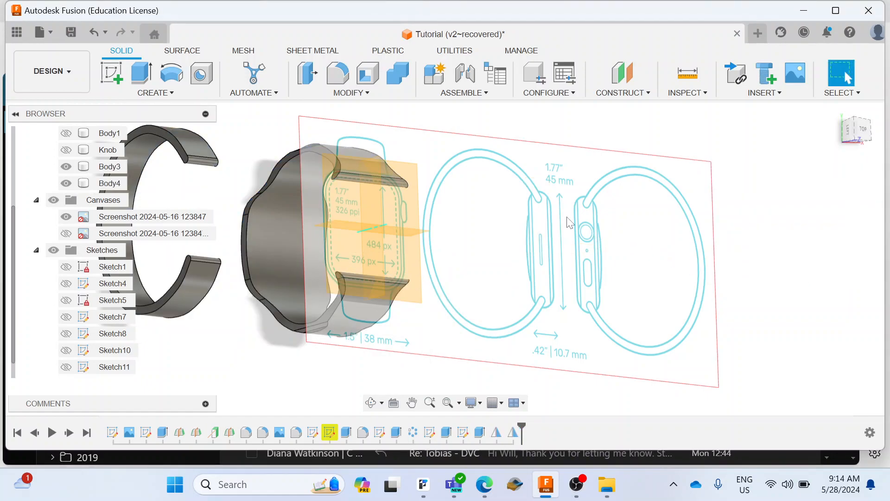
Step: Examine the mirrored band and the leftover ring beside it from several angles
scroll(570, 223, "down", 2)
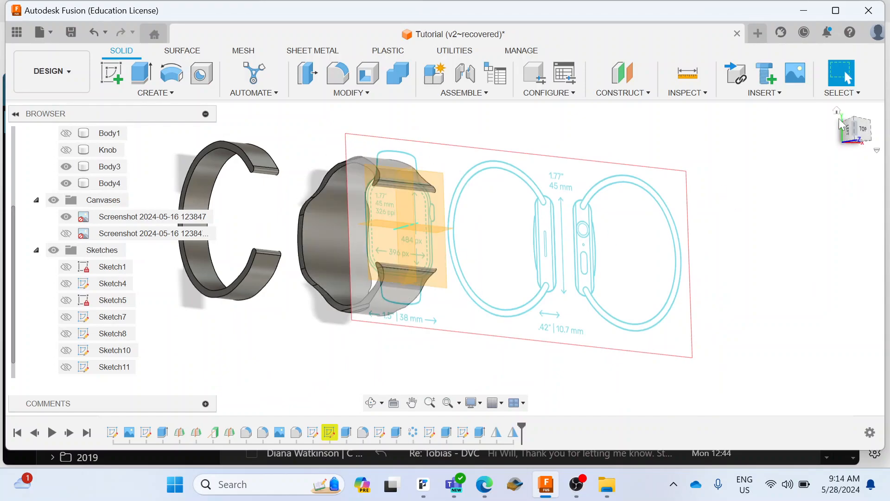
left_click(854, 131)
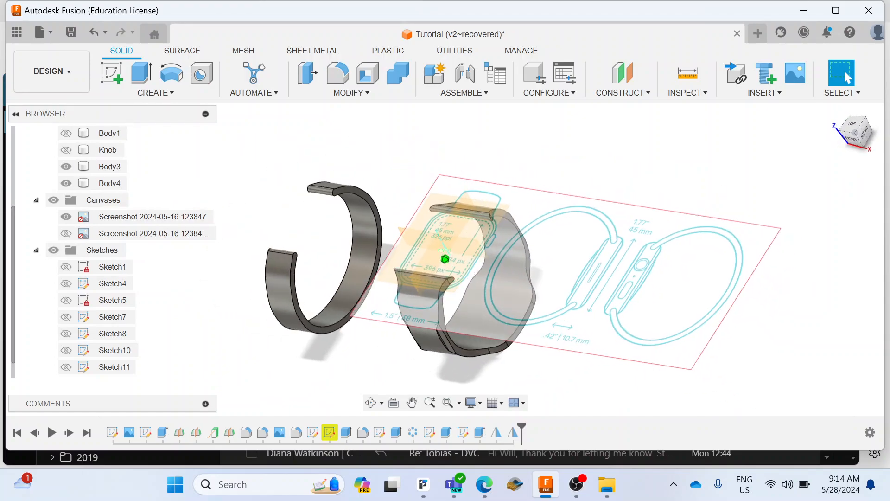
left_click_drag(854, 131, 799, 120)
middle_click_drag(444, 259, 144, 302, "shift")
middle_click_drag(809, 257, 721, 207, "shift")
scroll(773, 217, "down", 2)
scroll(435, 288, "up", 3)
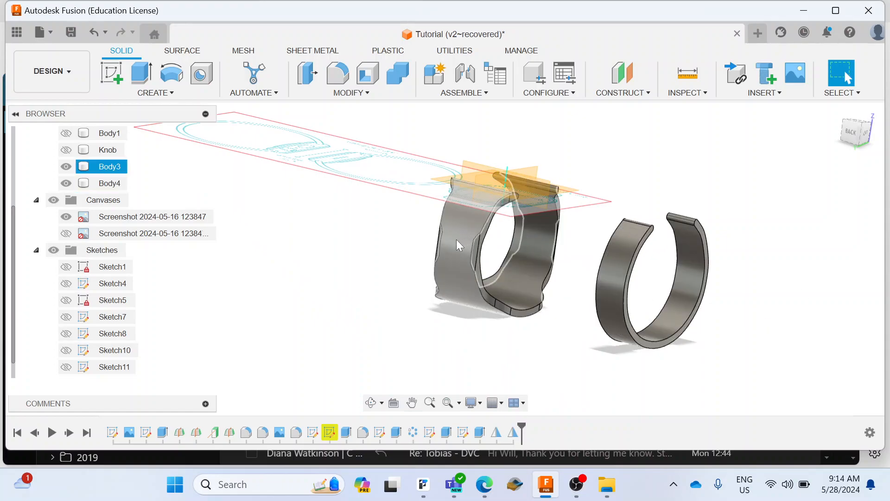
left_click(343, 93)
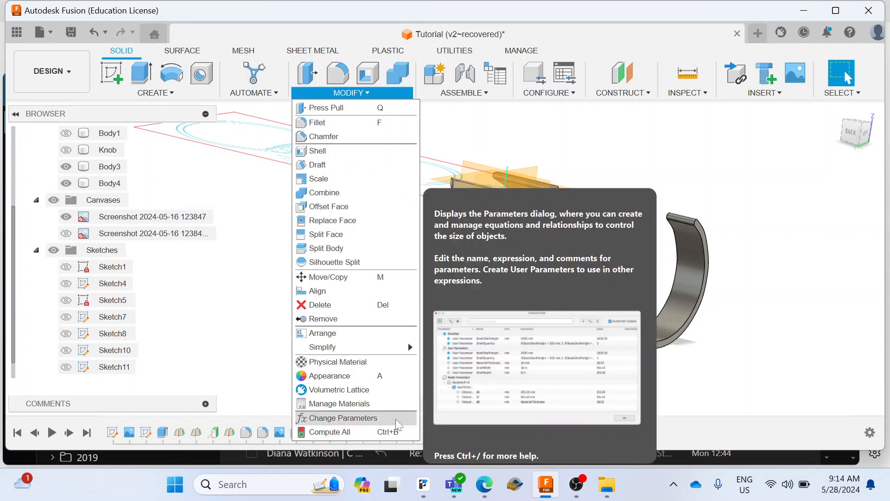
left_click(326, 248)
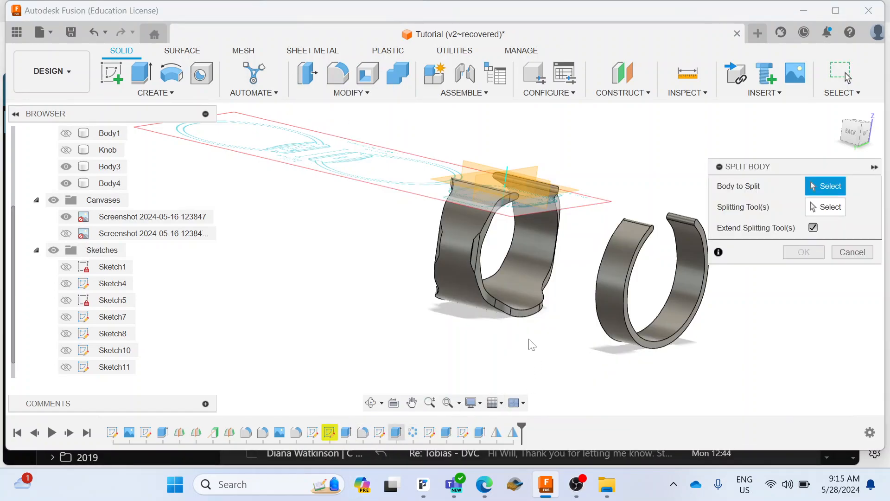
left_click(523, 291)
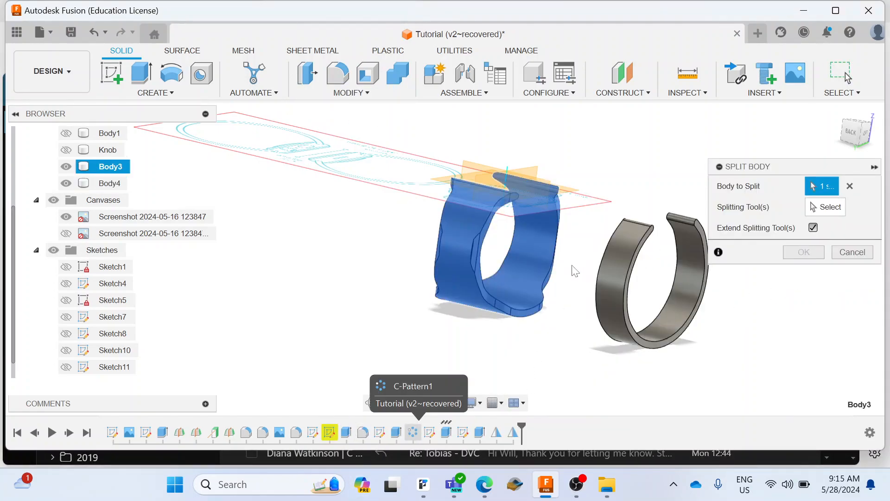
left_click(488, 294)
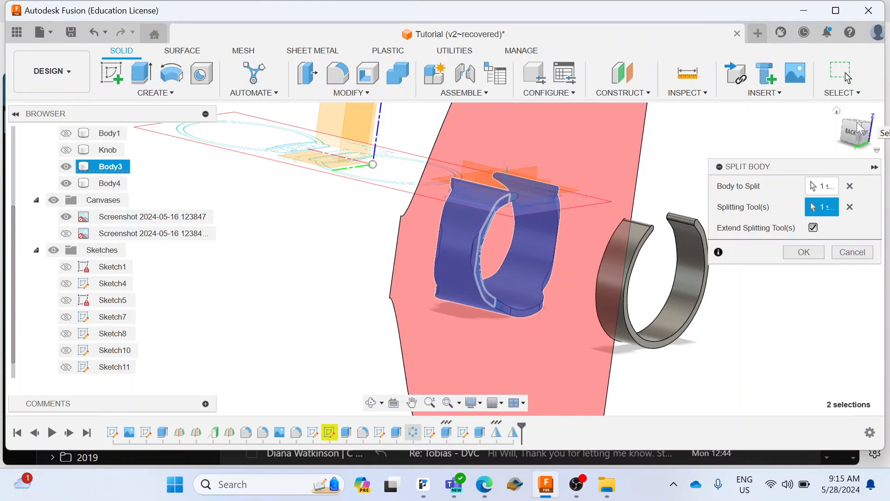
mouse_move(860, 127)
left_mouse_down()
mouse_move(888, 133)
mouse_move(876, 142)
mouse_move(868, 131)
left_mouse_up()
middle_click_drag(445, 258, 515, 251, "shift")
middle_click_drag(870, 126, 871, 135, "shift")
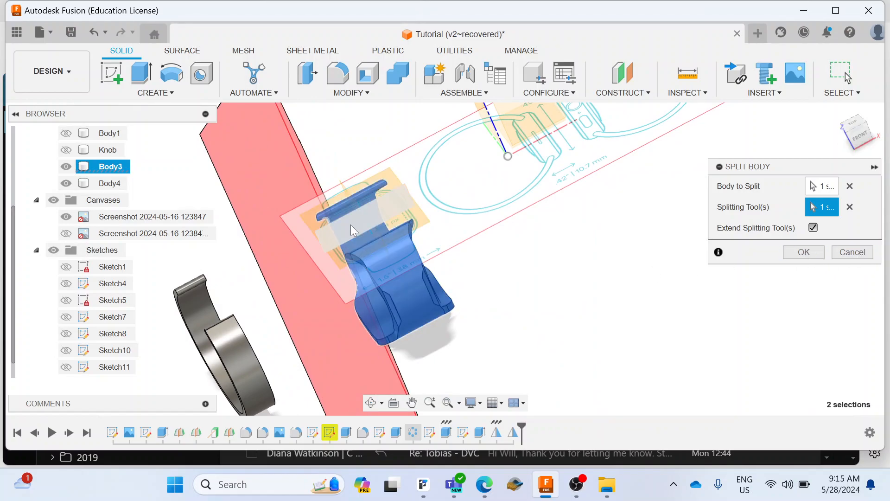
left_click(847, 130)
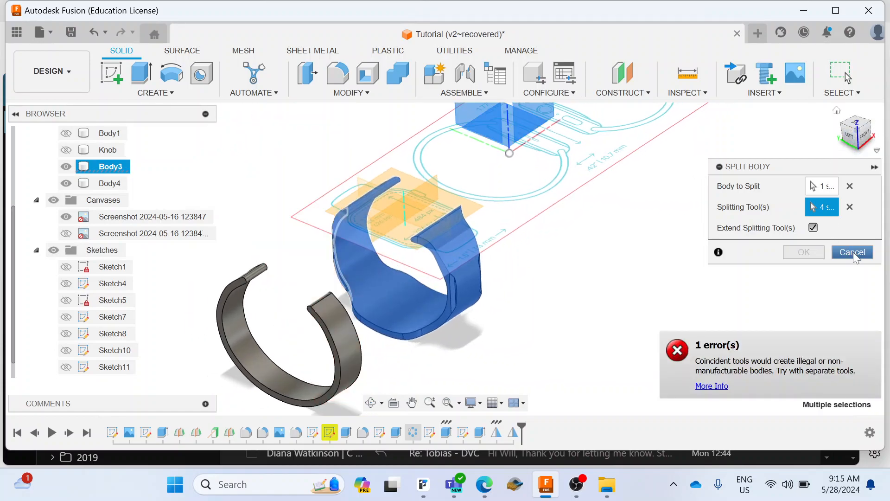
left_click(853, 252)
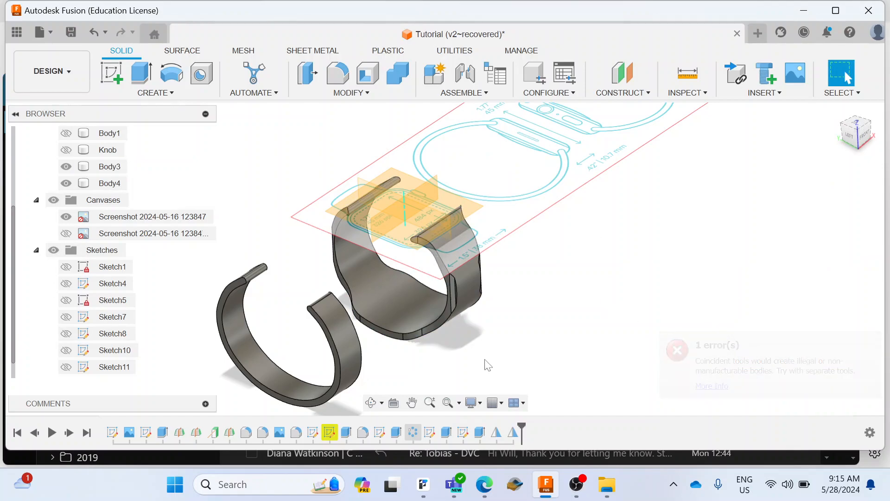
Step: Examine the lower edges of the cut band up close and from the front
left_click(361, 302)
scroll(364, 302, "up", 2)
left_click(641, 298)
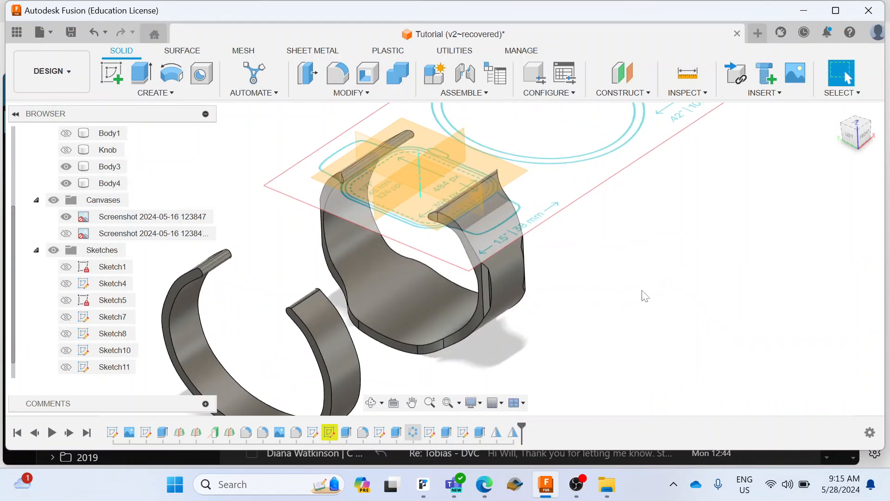
left_click(477, 332)
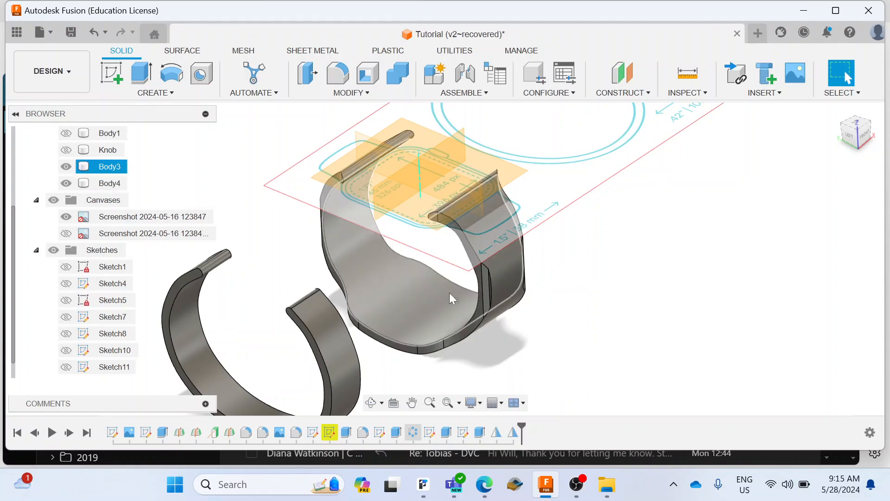
scroll(488, 290, "up", 2)
scroll(492, 296, "up", 2)
middle_click_drag(487, 281, 534, 247)
left_click(624, 269)
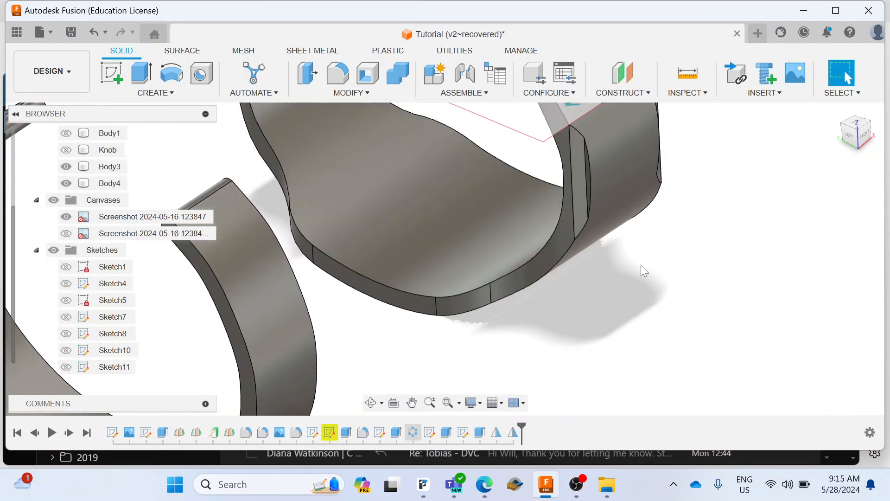
left_click(865, 135)
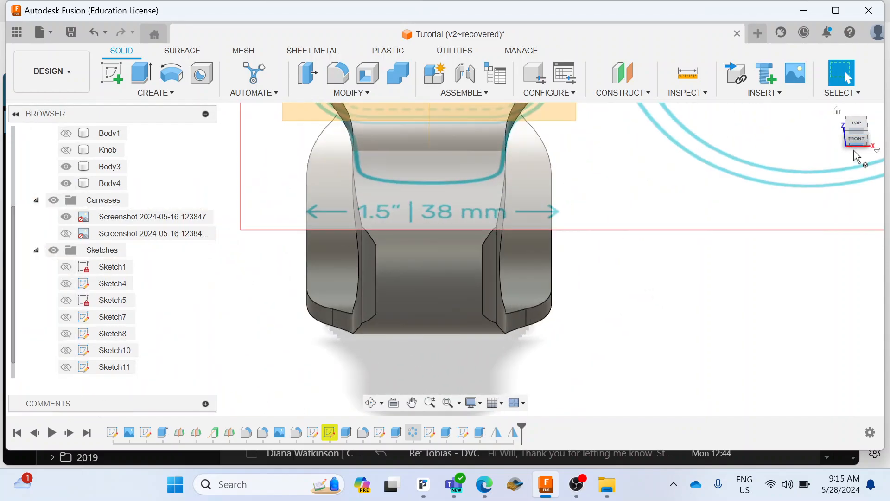
Step: Sketch a rectangle on the front origin plane, covering the lower flared edge on one side of the band
left_click(861, 138)
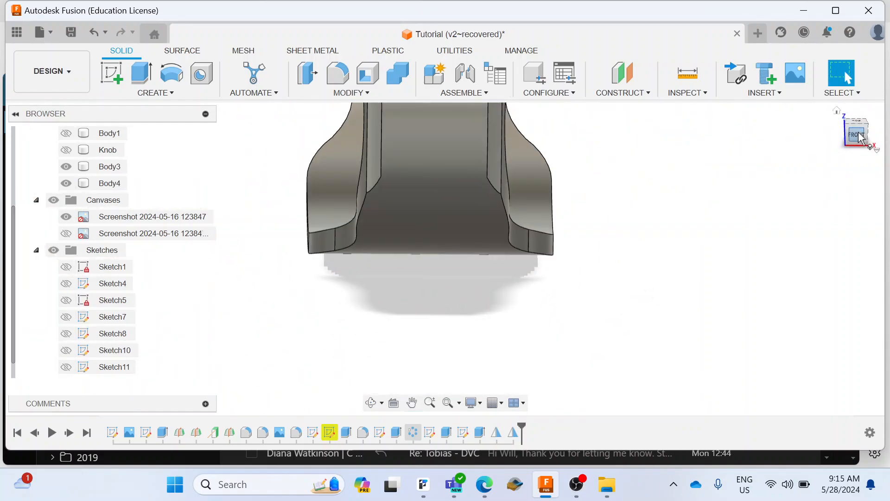
scroll(527, 199, "down", 5)
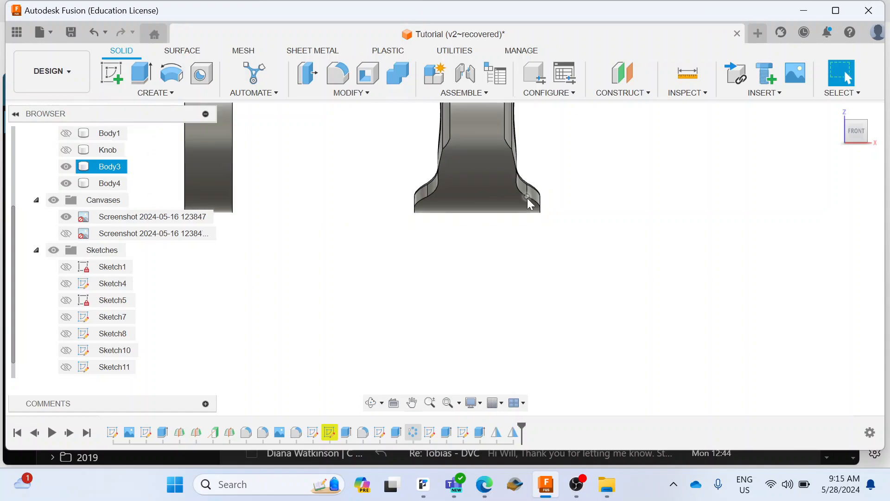
middle_click_drag(527, 204, 497, 298)
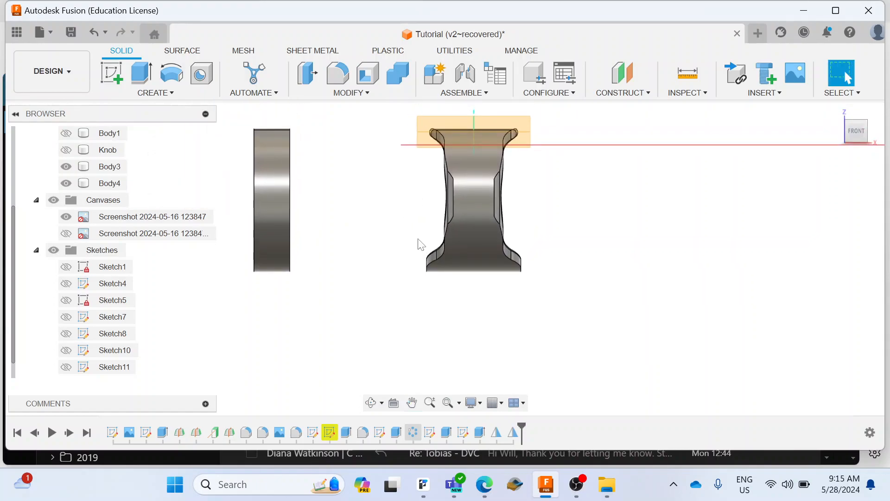
left_click(443, 245)
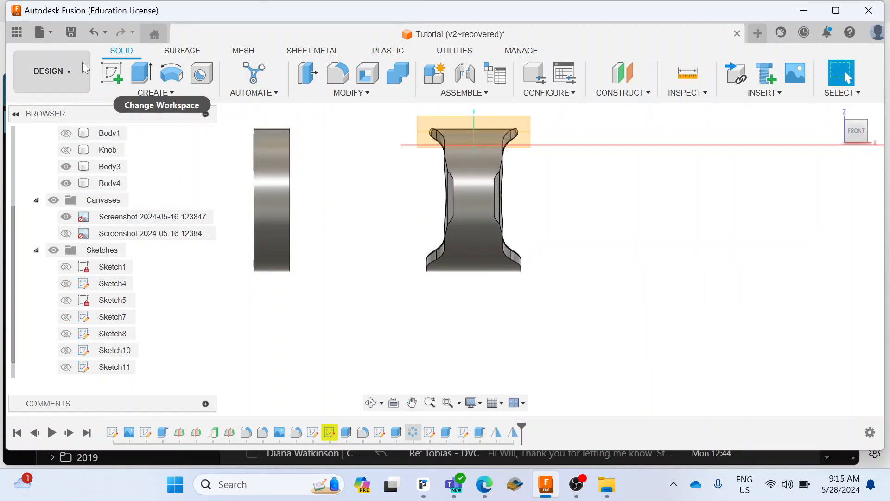
left_click(113, 72)
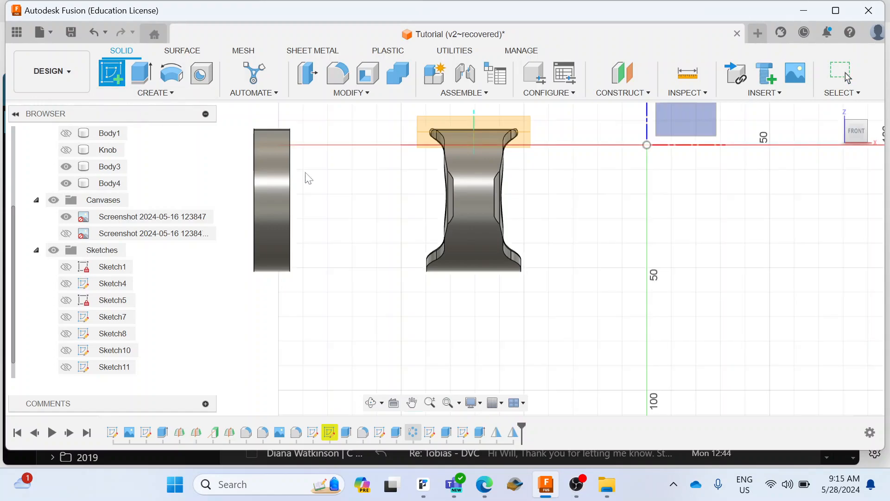
left_click(674, 126)
left_click(140, 73)
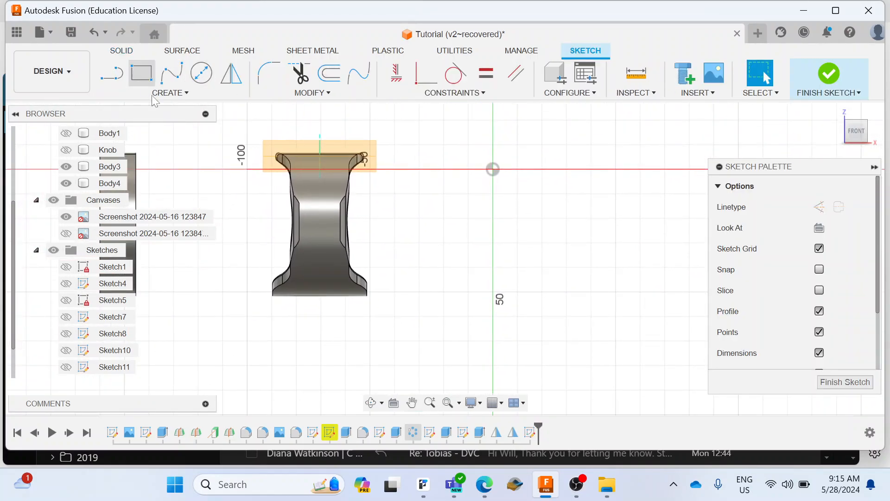
left_click(289, 228)
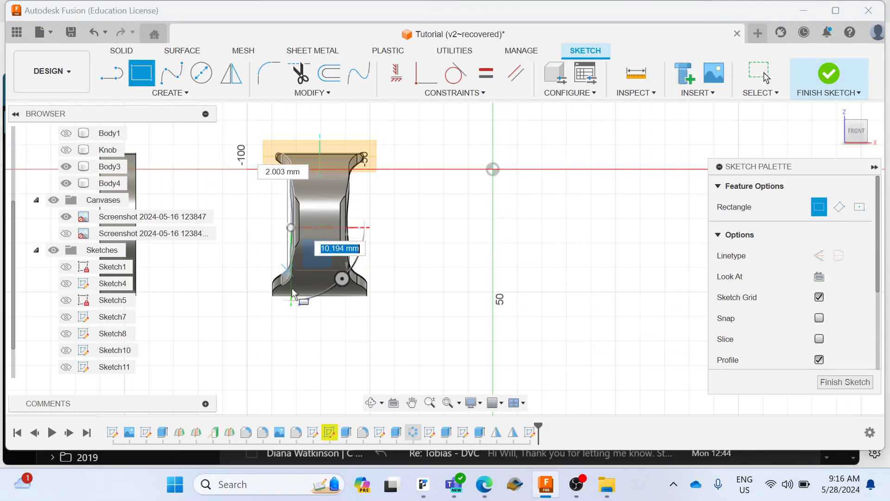
left_click(202, 355)
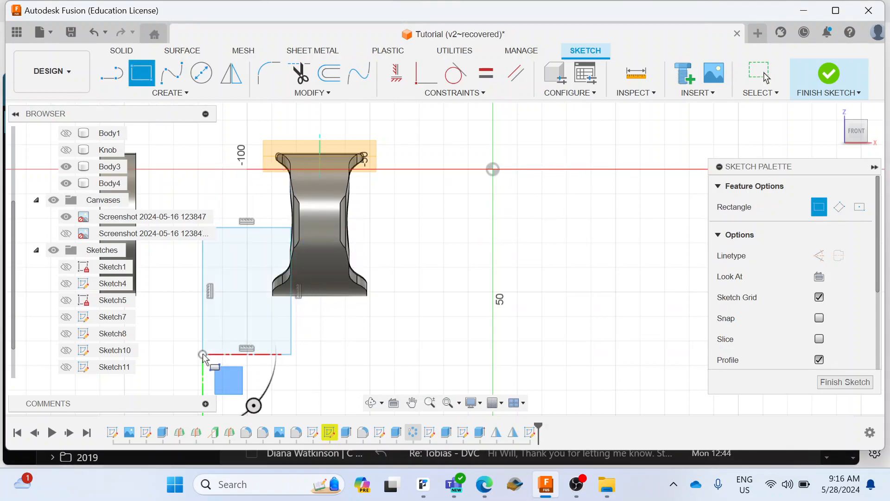
left_click(829, 75)
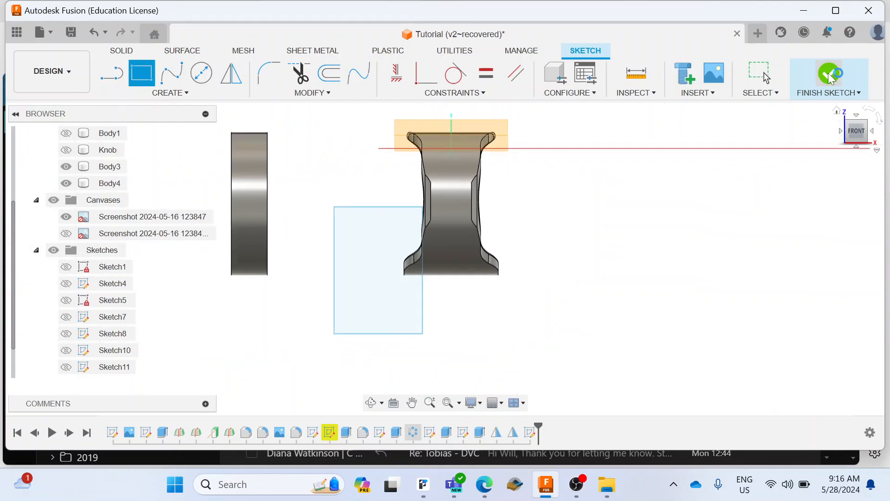
Step: Extrude the rectangle as a two-sided cut through the band's lower edge, 50 mm on side 1 and 100 mm on side 2
left_click(846, 126)
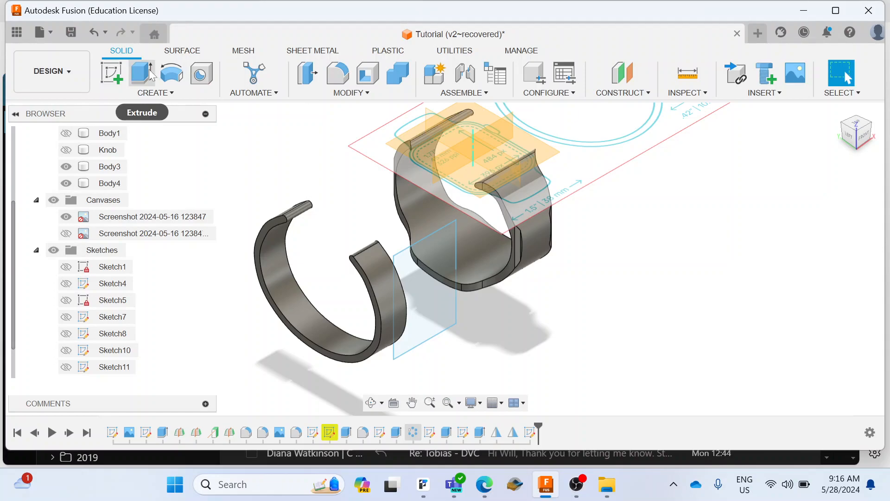
left_click(151, 74)
left_click(438, 289)
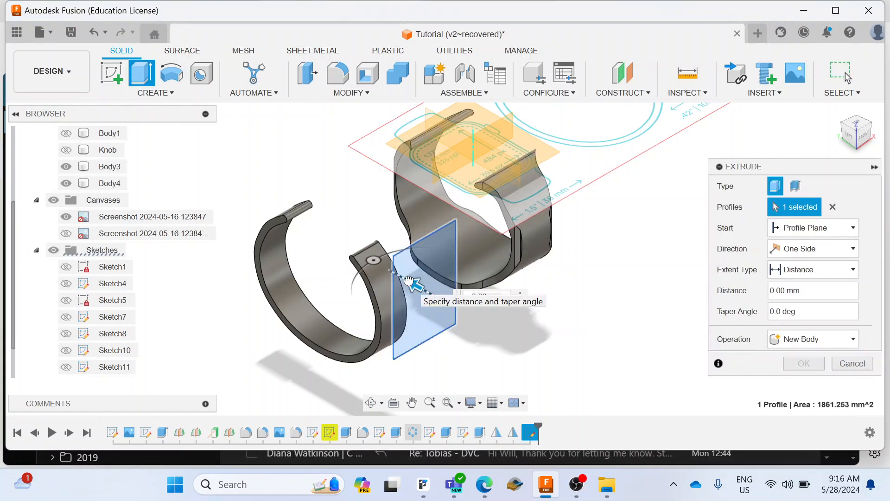
left_click_drag(410, 283, 328, 236)
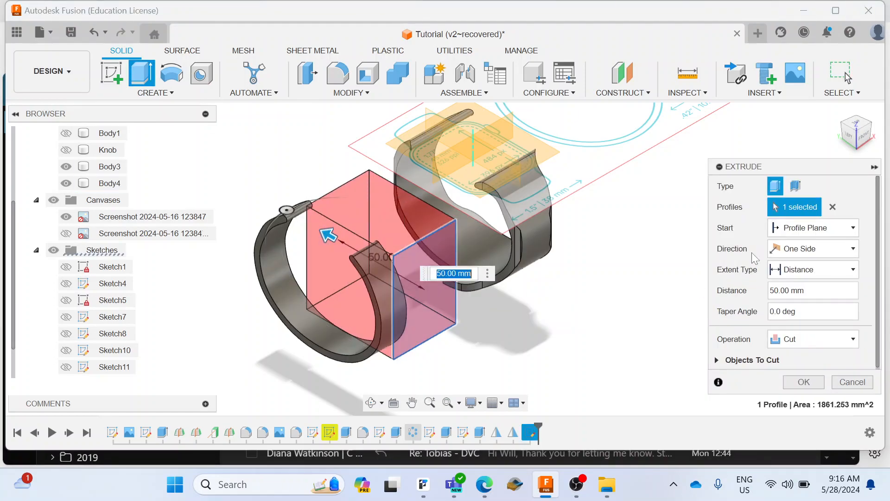
left_click(811, 248)
left_click(788, 279)
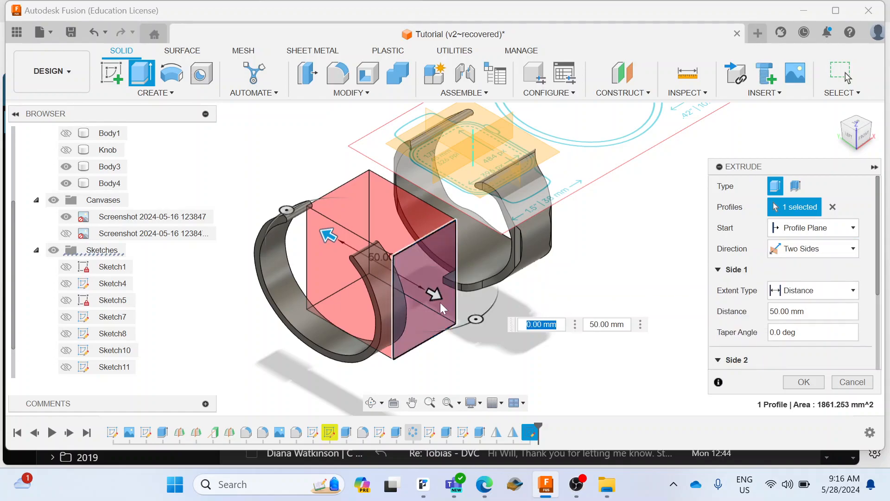
left_click_drag(441, 302, 618, 309)
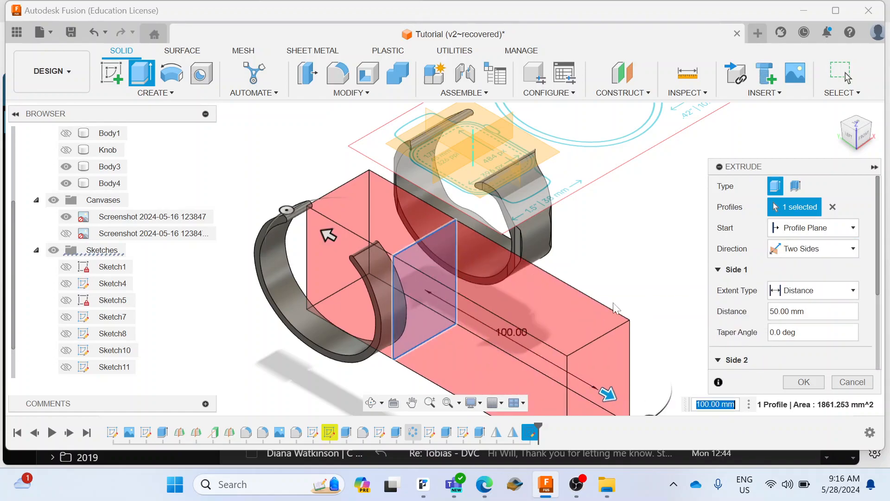
left_click(814, 381)
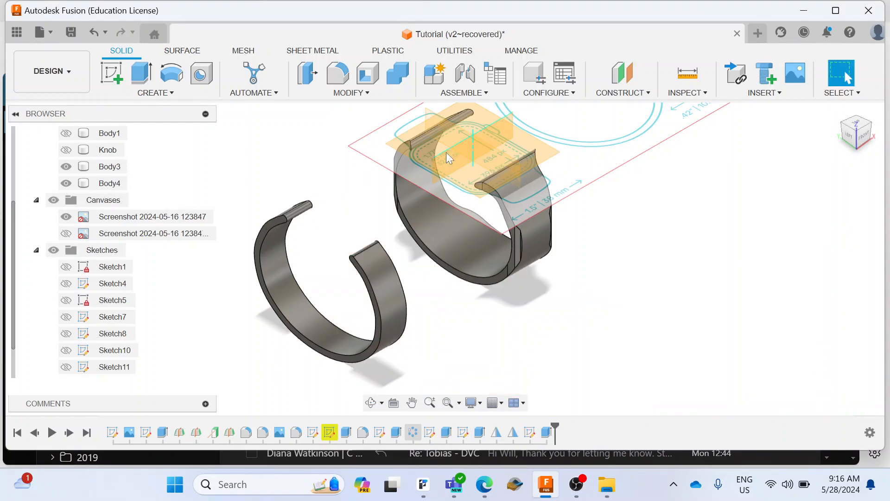
Step: Mirror the Extrude6 cut as a feature across the lengthwise vertical construction plane through the watch, with the Adjust compute type
left_click(122, 92)
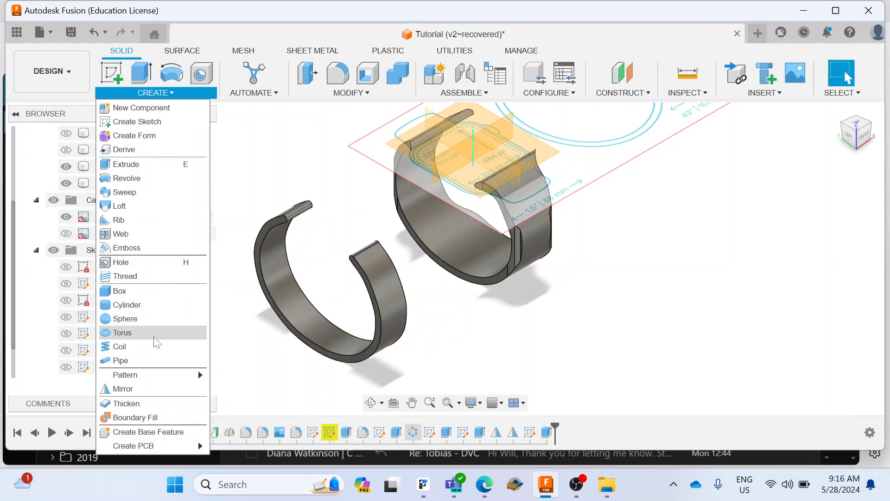
left_click(155, 388)
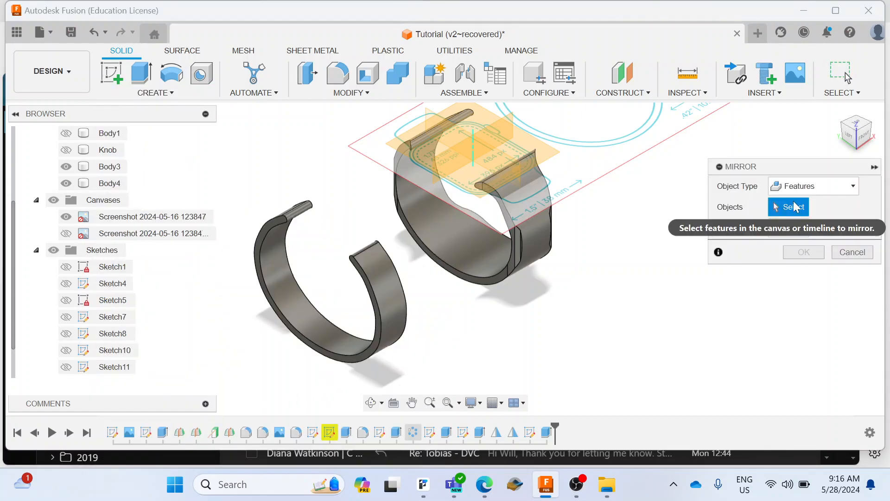
left_click(545, 433)
left_click(790, 228)
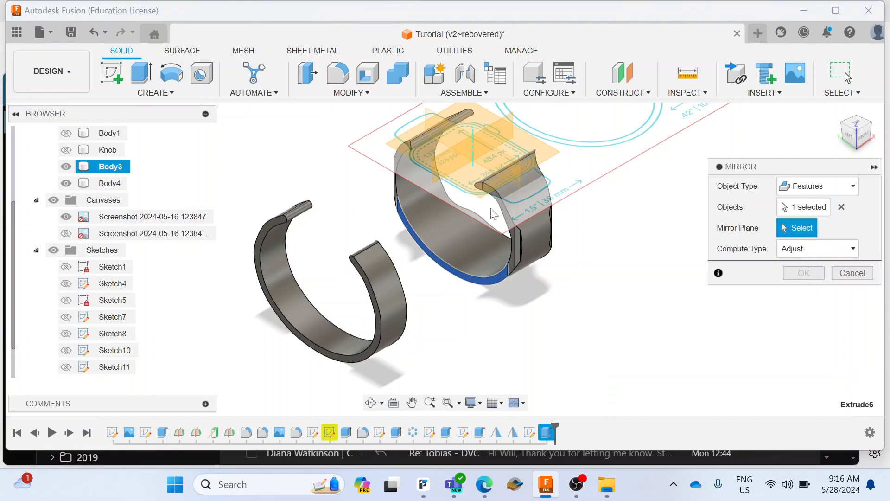
left_click(515, 184)
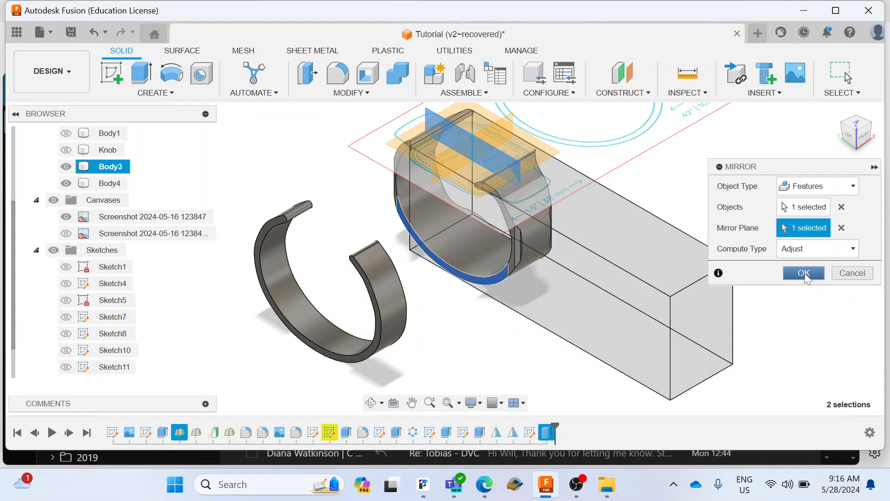
left_click(805, 273)
left_click_drag(872, 129, 512, 189)
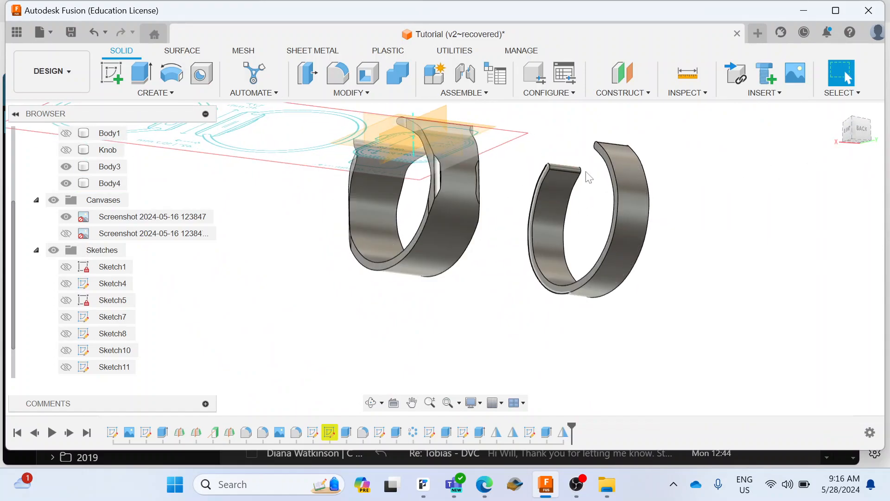
left_click(855, 124)
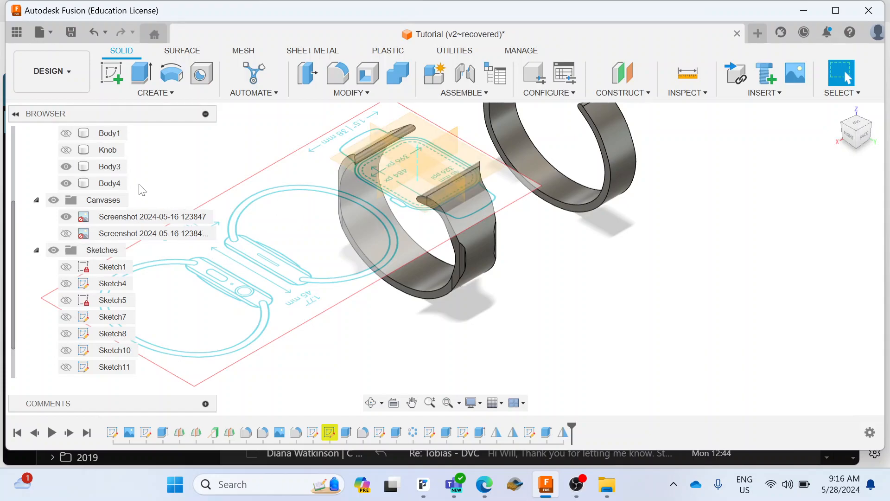
left_click(67, 150)
left_click(65, 135)
left_click(111, 167)
left_click(443, 240)
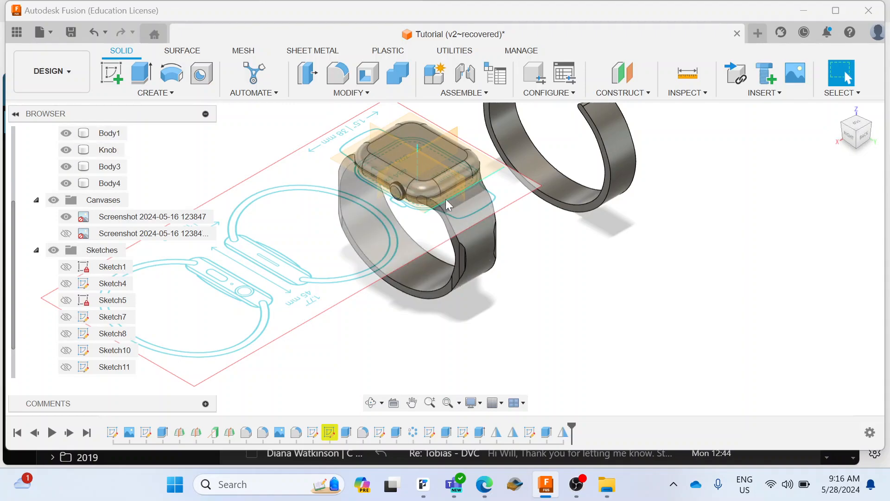
scroll(410, 212, "up", 1)
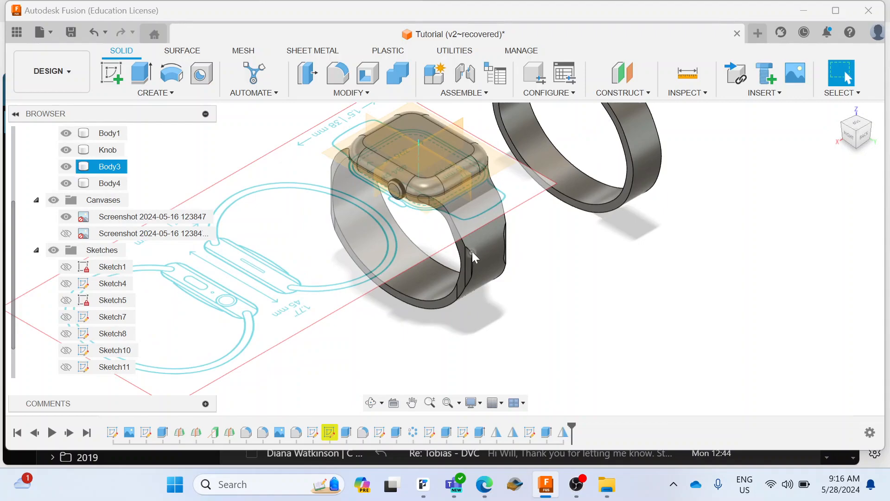
left_click(66, 217)
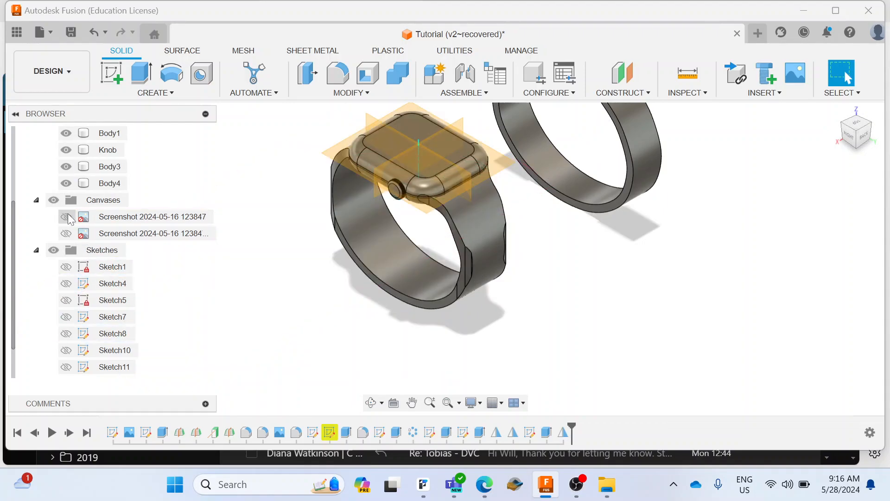
left_click(387, 227)
middle_click_drag(387, 227, 389, 286, "shift")
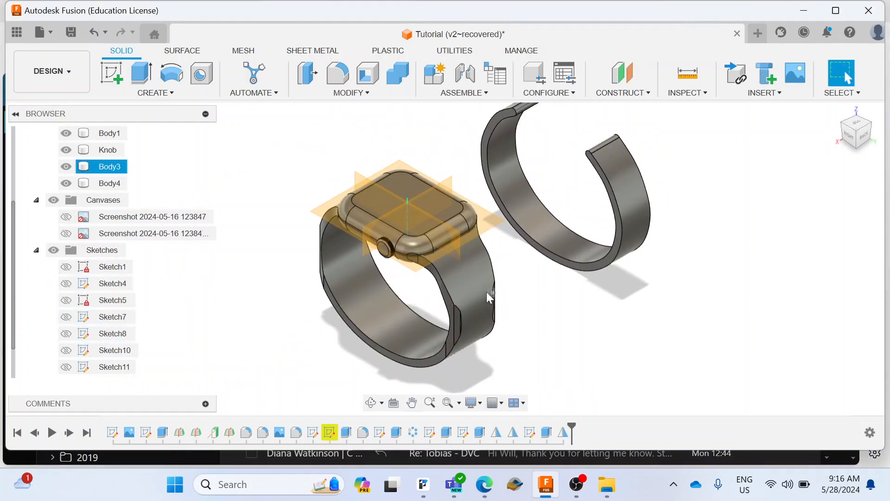
key("Escape")
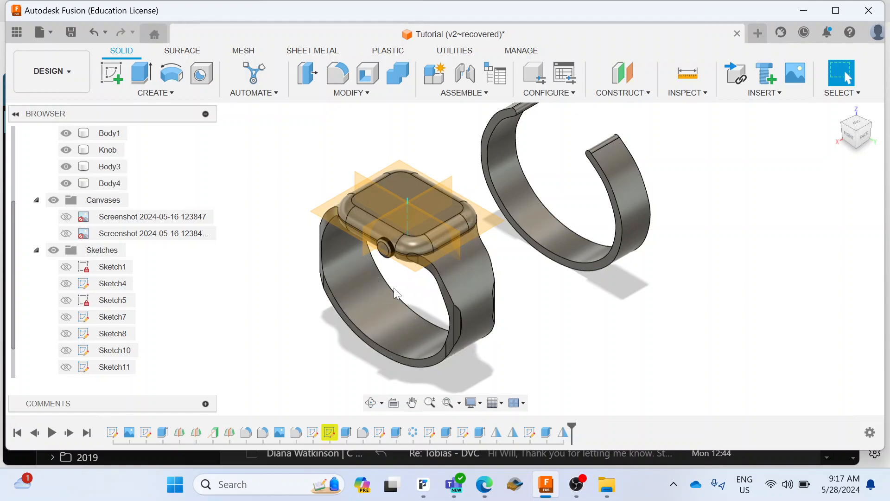
Step: Combine with the Cut operation, using Body1 as target and the band Body3 as tool, and keep the tool body
left_click(399, 74)
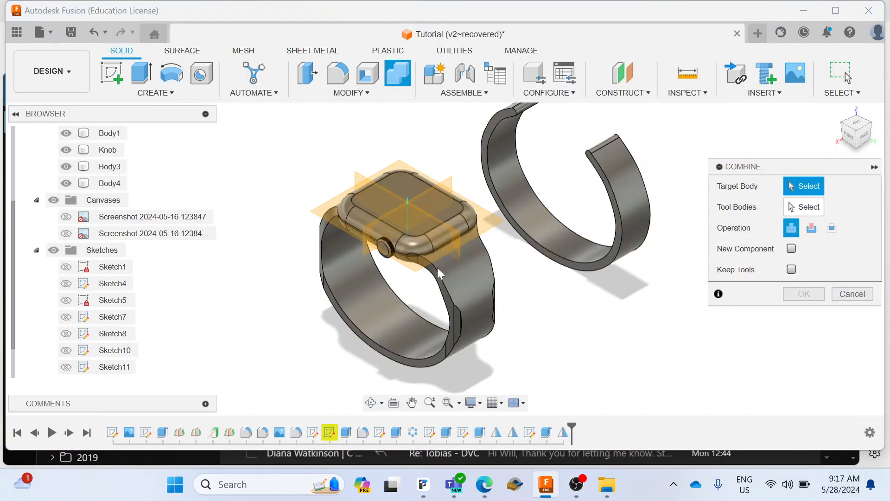
left_click(405, 243)
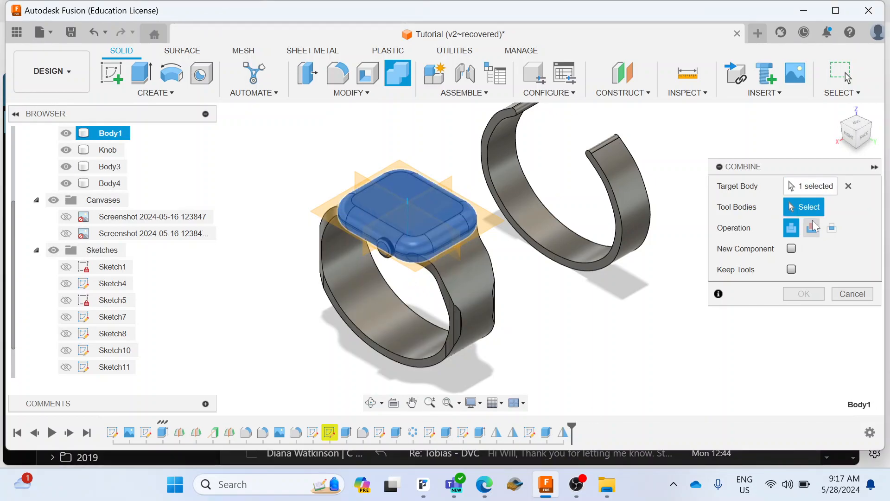
left_click(463, 320)
left_click(812, 228)
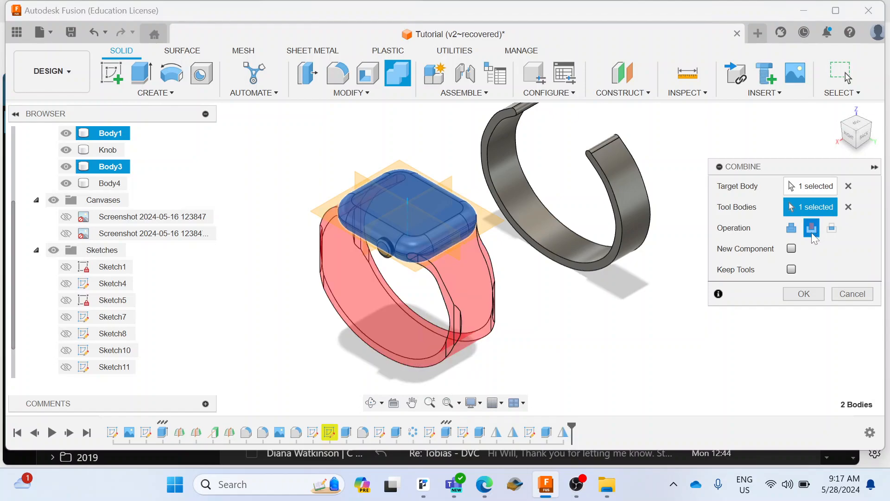
left_click(791, 271)
left_click(804, 293)
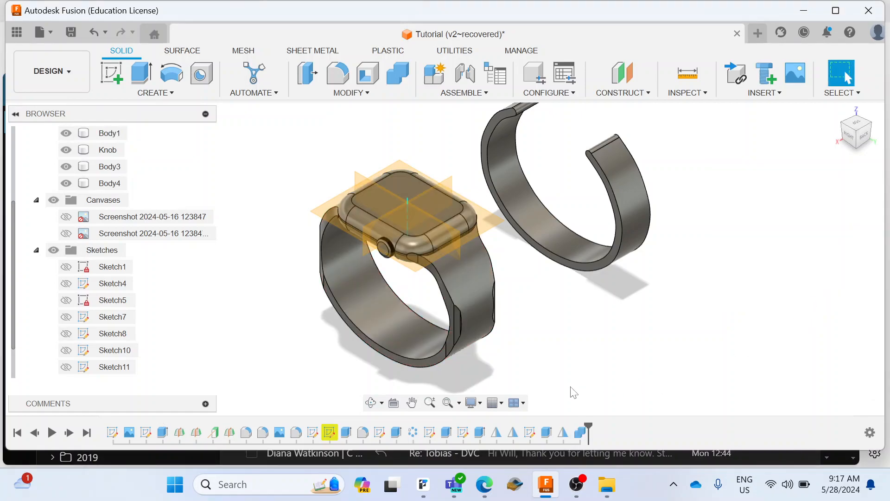
Step: Hide the band Body3 temporarily to examine its cut in the watch body from the side, and show it again
left_click(66, 166)
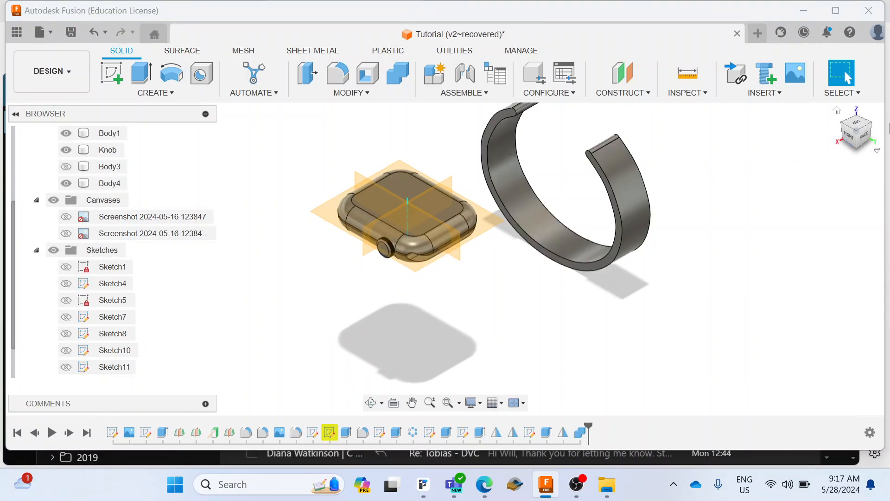
mouse_move(861, 138)
left_mouse_down()
mouse_move(868, 109)
mouse_move(877, 108)
mouse_move(851, 130)
left_mouse_up()
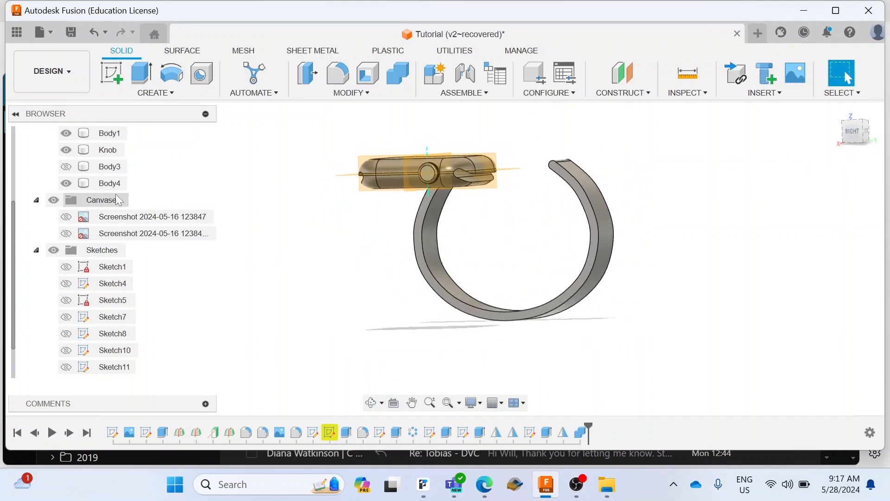
left_click(65, 167)
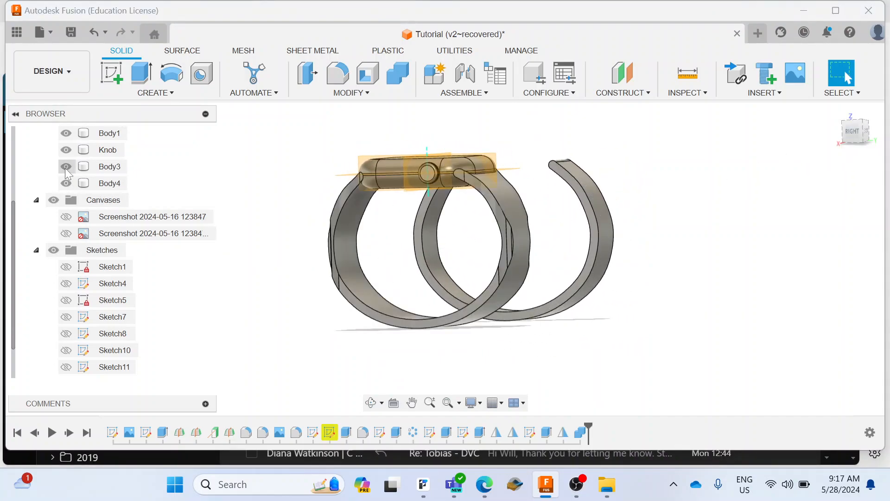
left_click_drag(865, 122, 834, 131)
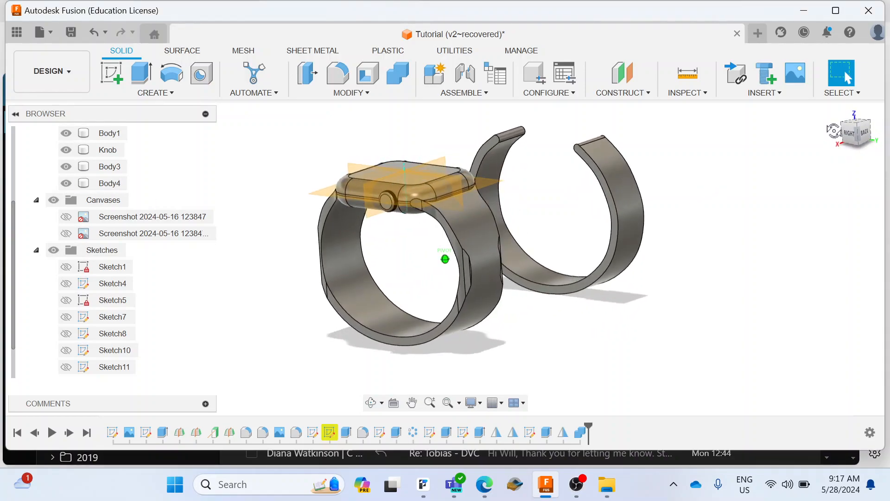
Step: Delete Body4, the leftover ring beside the watch band
right_click(110, 185)
left_click(135, 203)
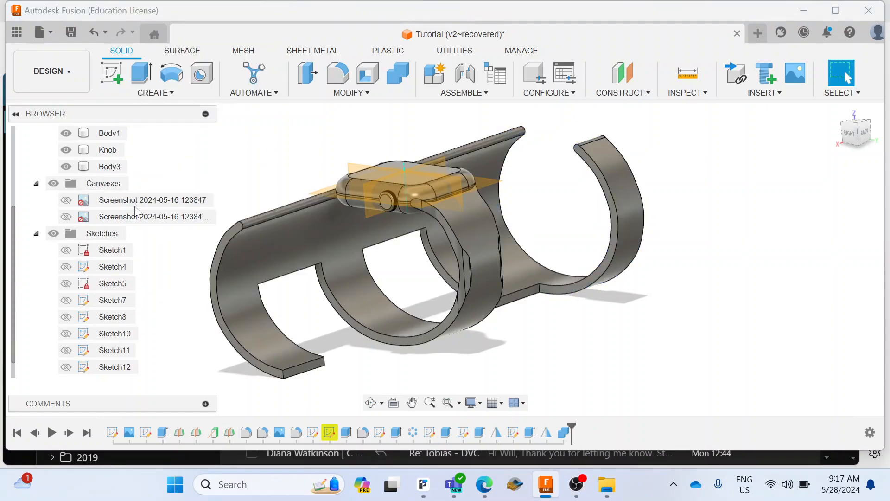
Step: Undo the deletion of Body4, and sketch a rectangle on the horizontal origin plane that fully encloses the leftover ring beside the watch
key("ctrl+z")
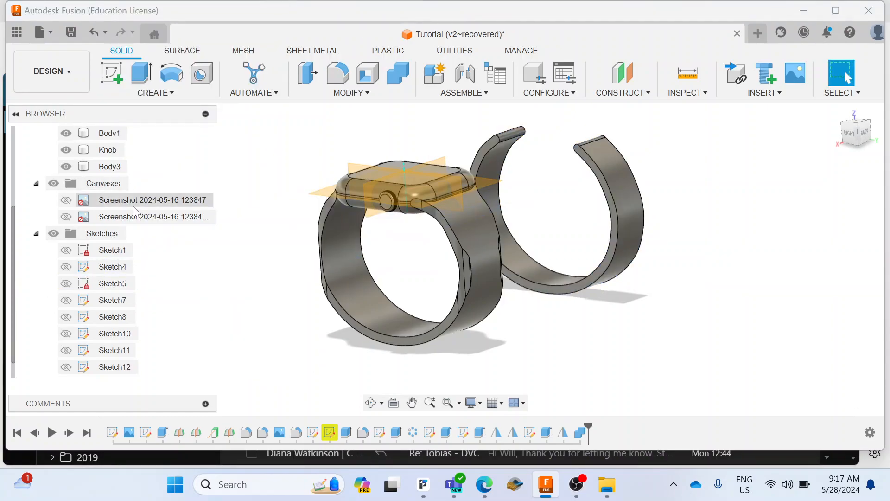
left_click(859, 127)
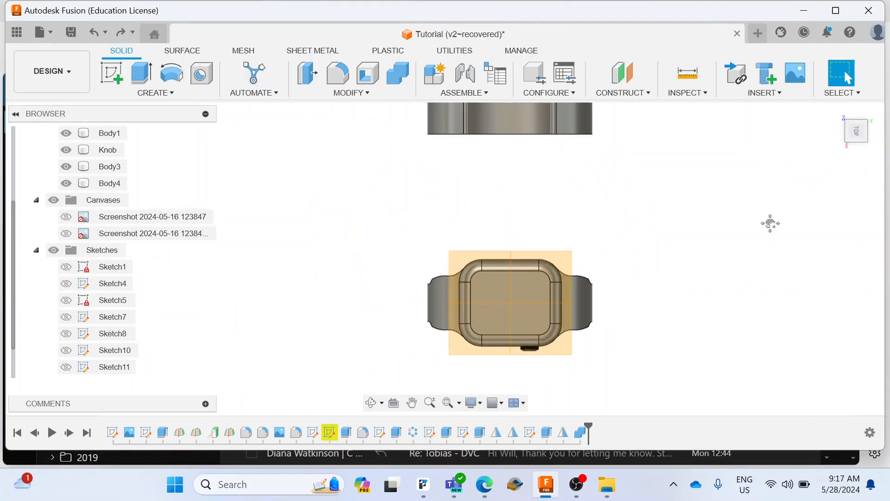
left_click(115, 71)
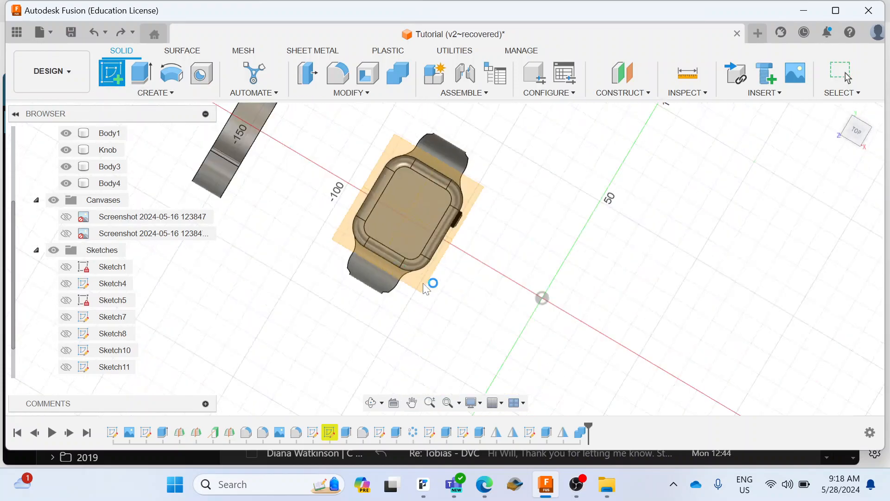
left_click(427, 284)
left_click(142, 73)
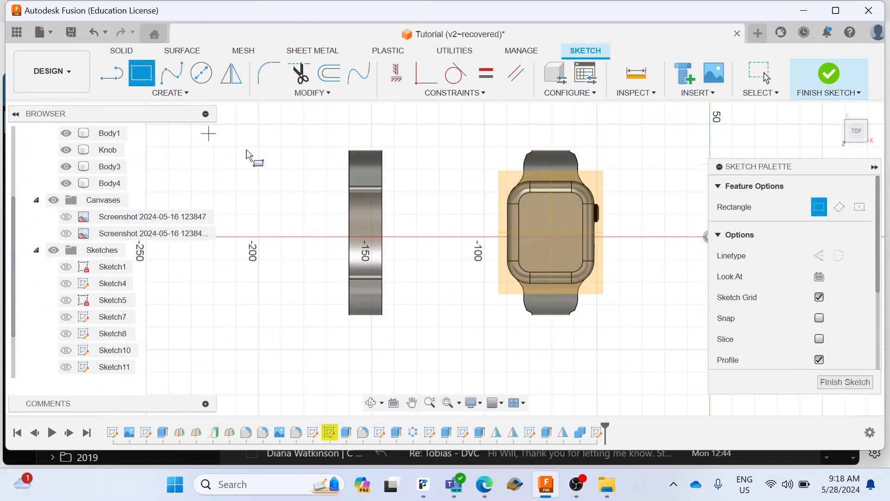
left_click(322, 129)
left_click(445, 344)
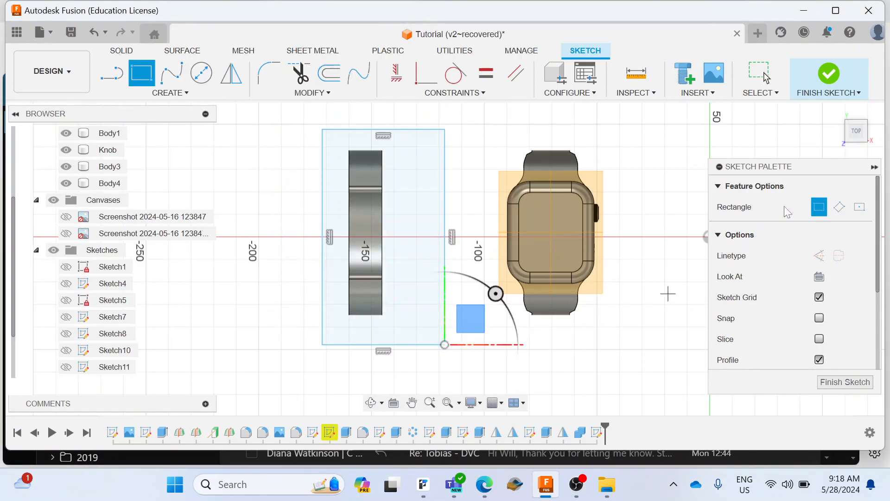
left_click(828, 75)
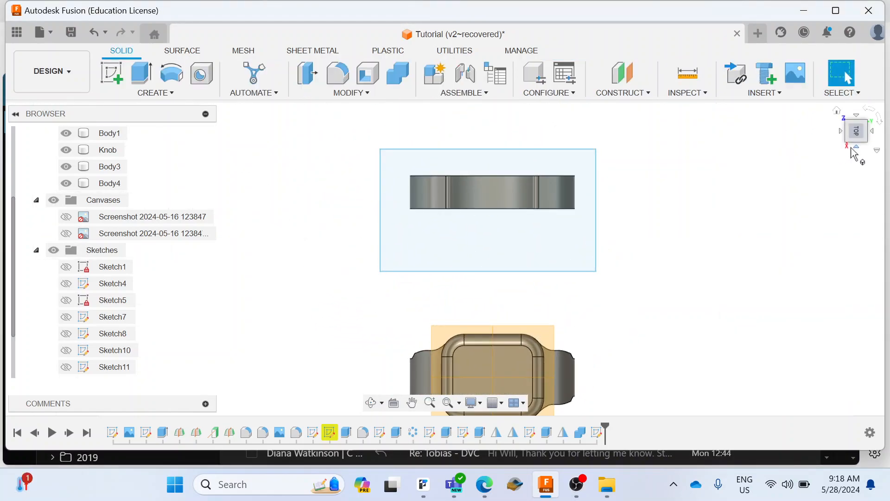
Step: Extrude the rectangle as a two-sided cut, 20 mm upward and 80 mm downward, to remove the leftover ring beside the watch
left_click(855, 148)
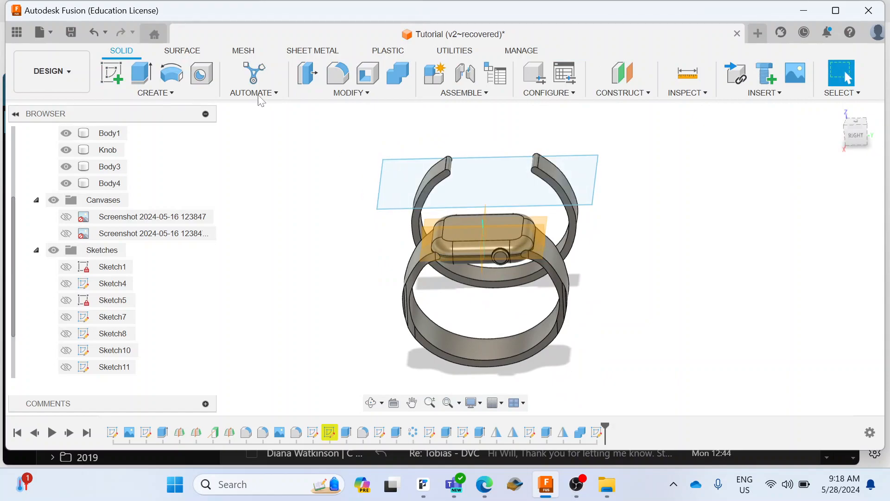
left_click(141, 74)
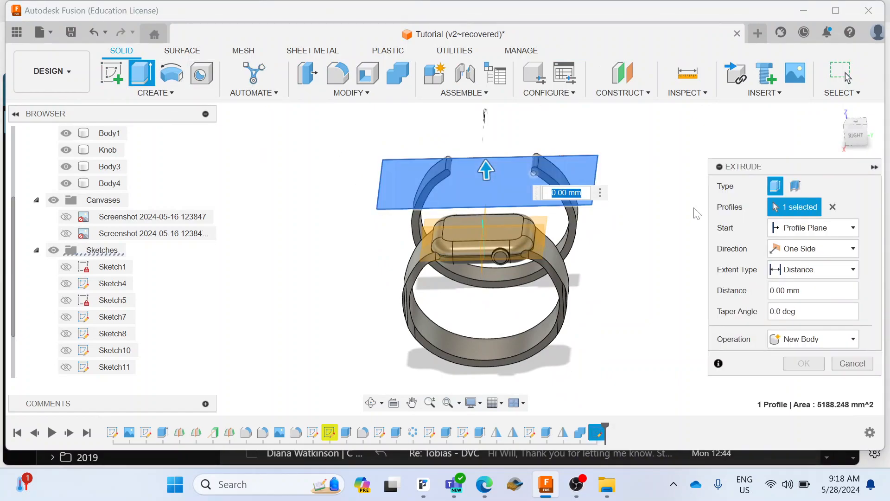
left_click(811, 248)
left_click(812, 280)
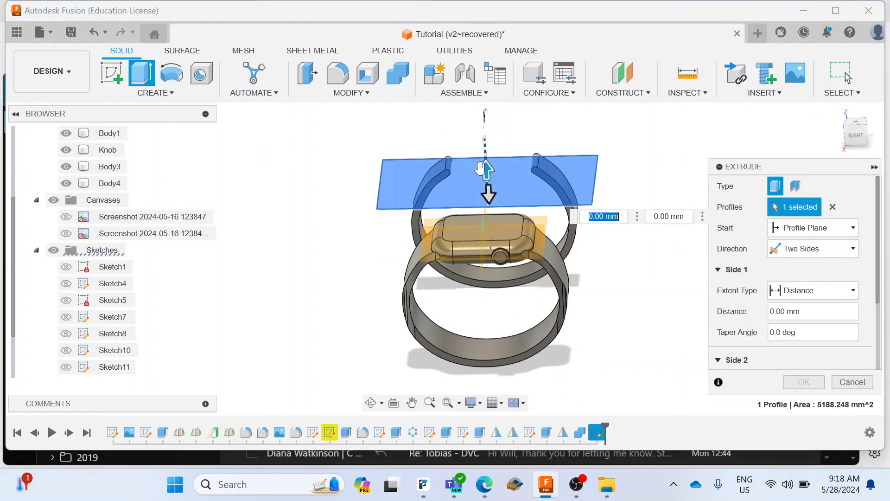
left_click_drag(484, 156, 481, 151)
left_click_drag(490, 189, 536, 364)
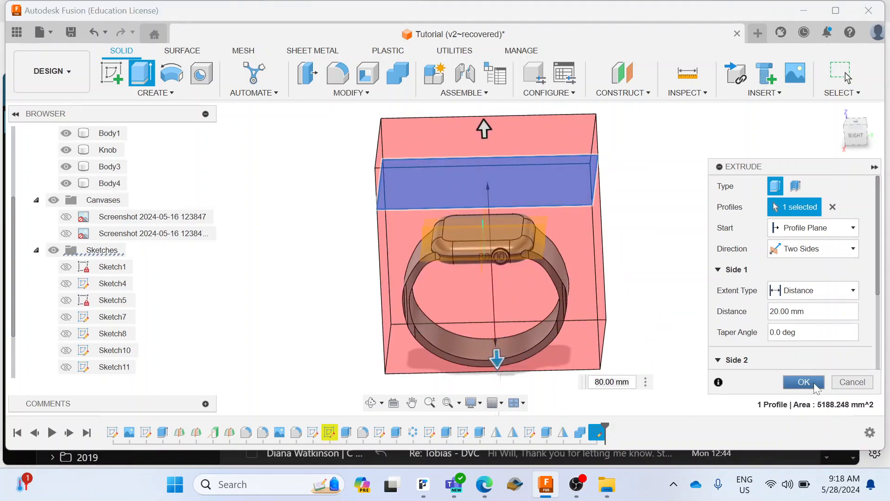
left_click(816, 385)
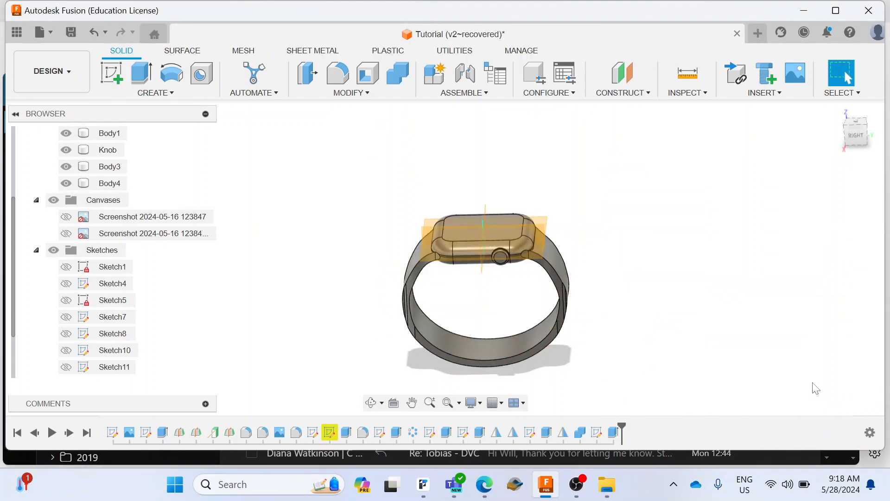
left_click(858, 130)
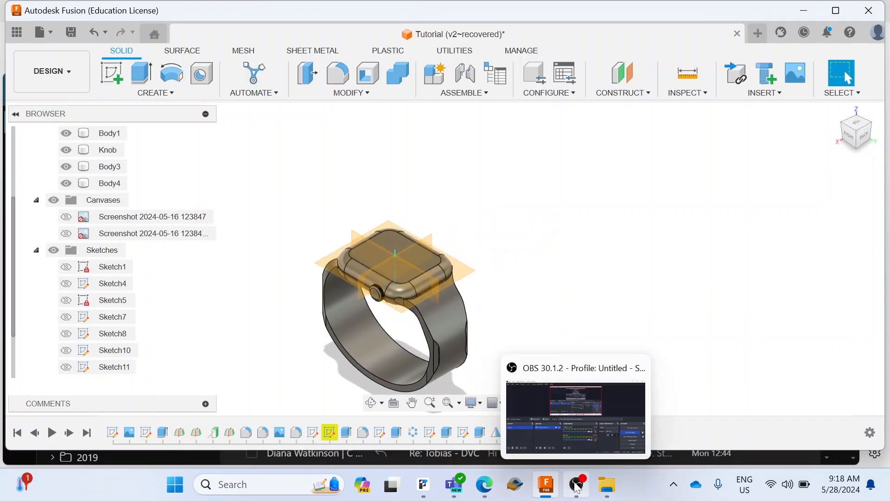